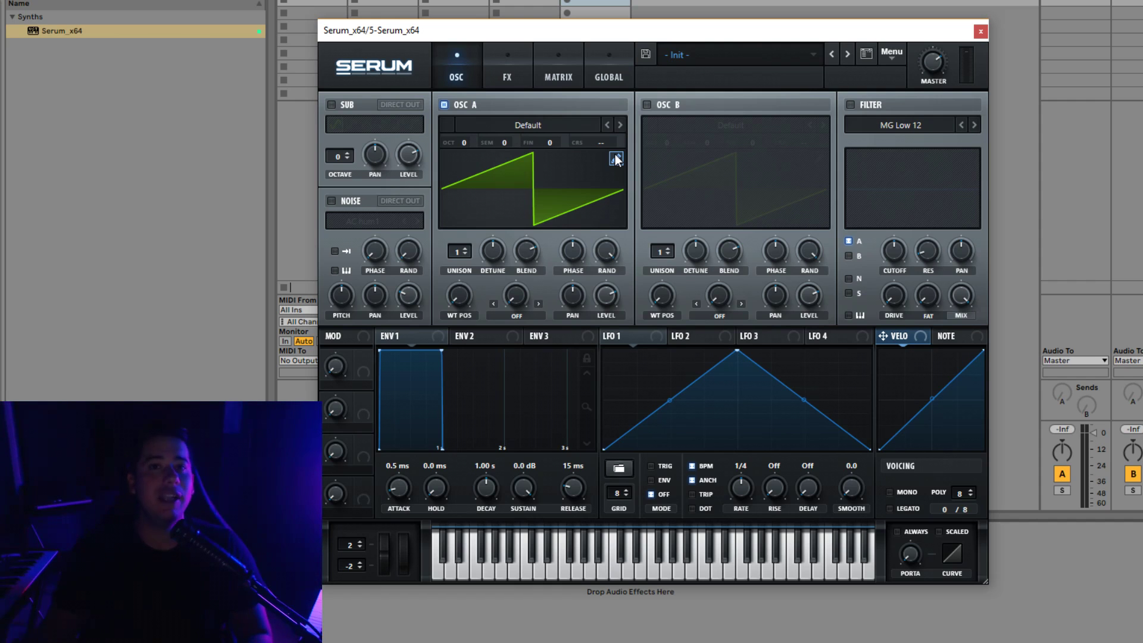
Step: Open Oscillator A's wavetable editor and draw low flat steps across the waveform just above the center line
click(616, 158)
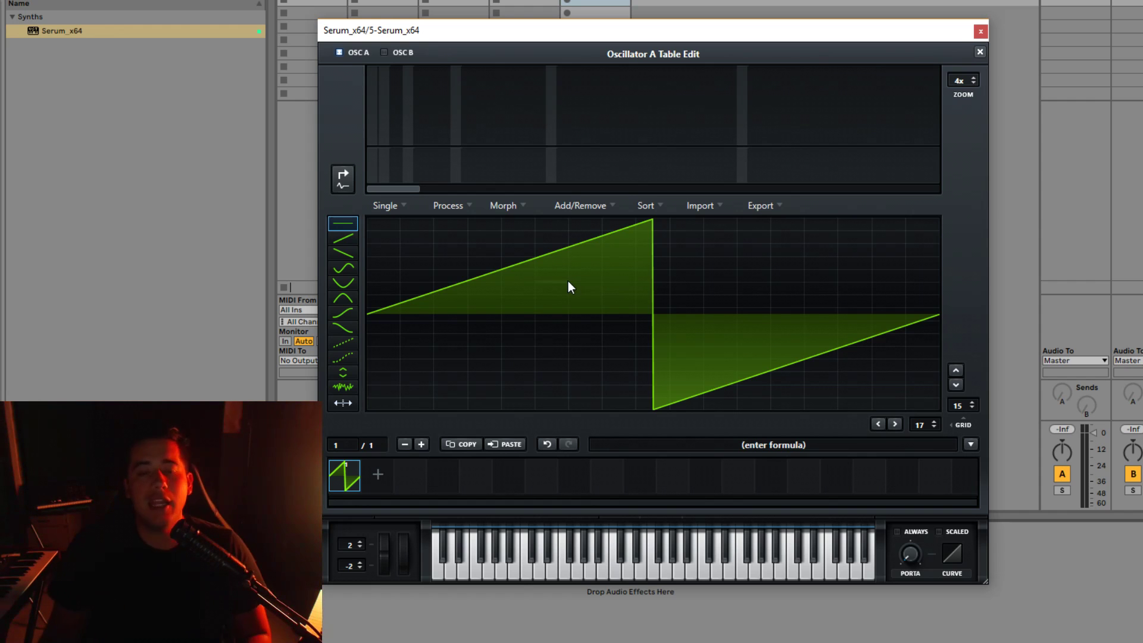
mouse_move(381, 314)
mouse_down()
mouse_move(927, 309)
mouse_move(352, 325)
mouse_up()
mouse_move(579, 320)
mouse_down()
mouse_move(903, 313)
mouse_move(449, 304)
mouse_move(407, 290)
mouse_up()
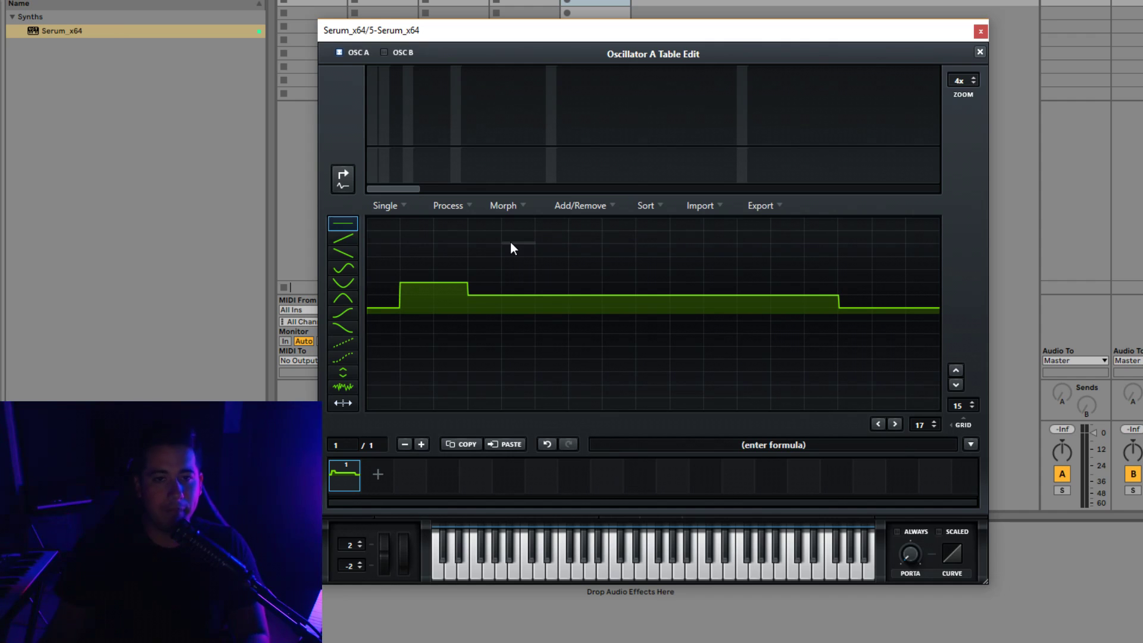
Step: Set the drawing grid to 2 columns by 1 row and fill both cells with rising ramps
drag(954, 422, 959, 446)
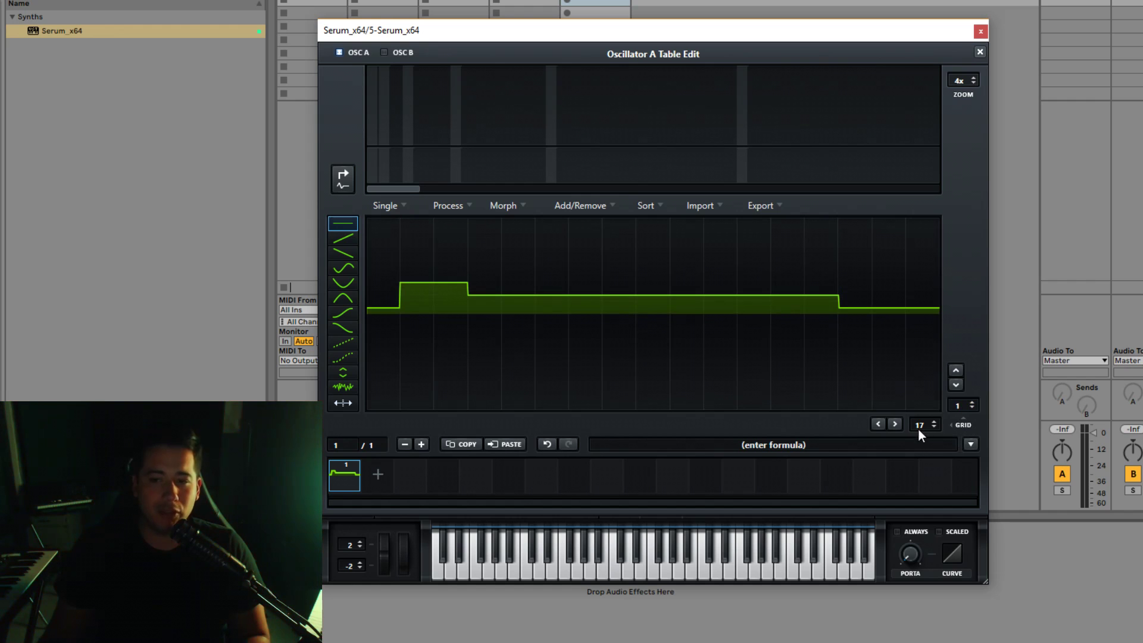
drag(906, 458, 902, 450)
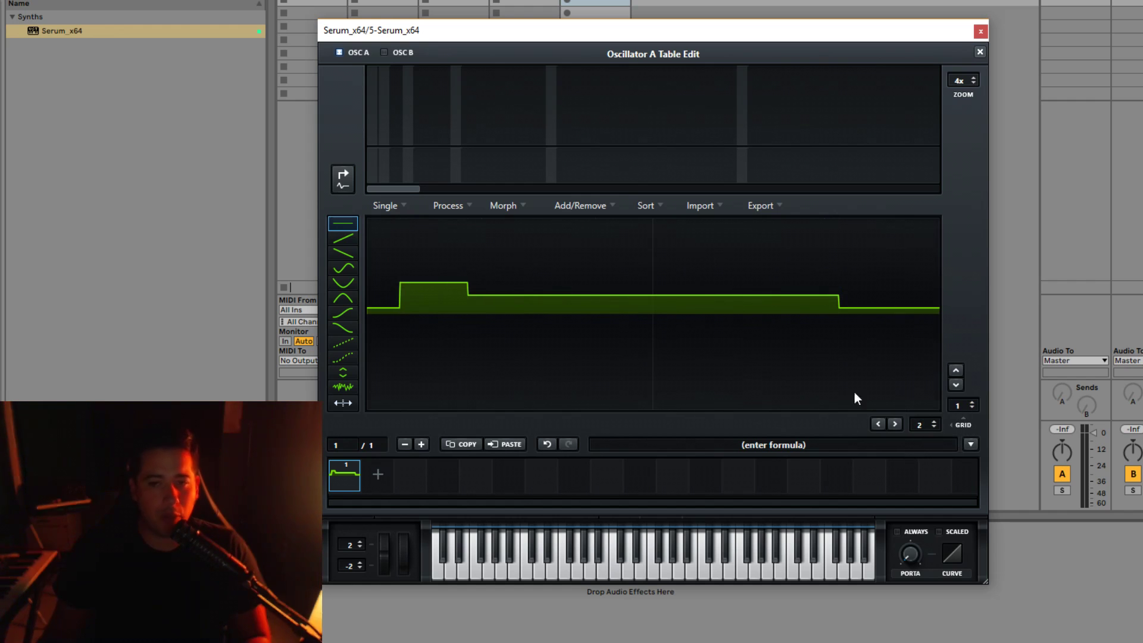
click(340, 239)
drag(502, 300, 685, 294)
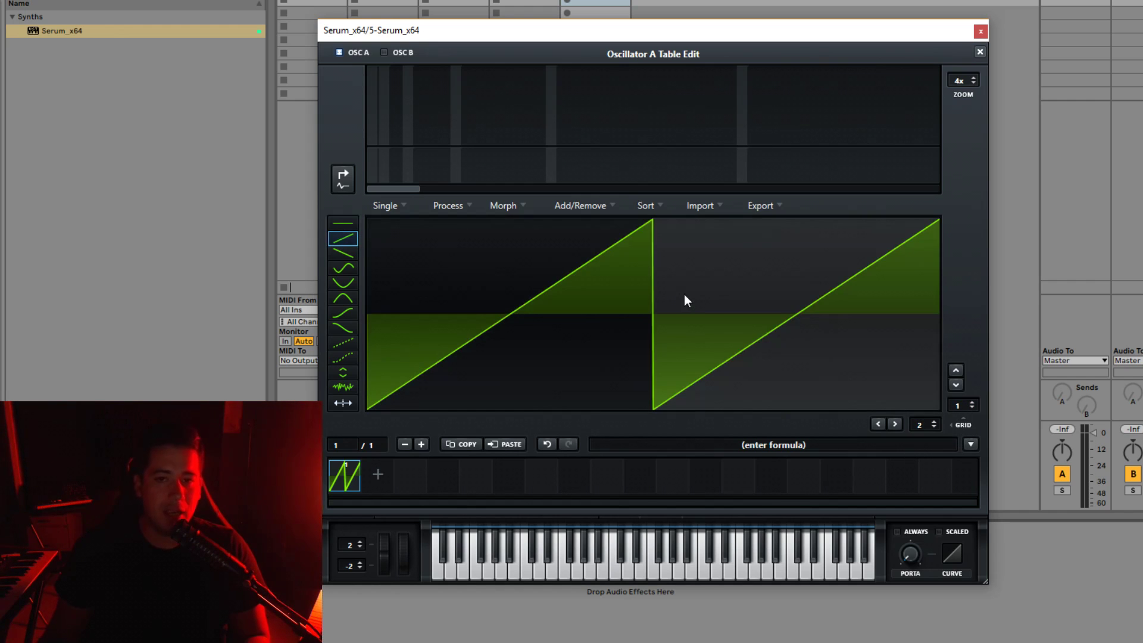
Step: Reduce the grid to a single column and fill the whole waveform with one rising ramp
drag(923, 429, 921, 431)
click(685, 324)
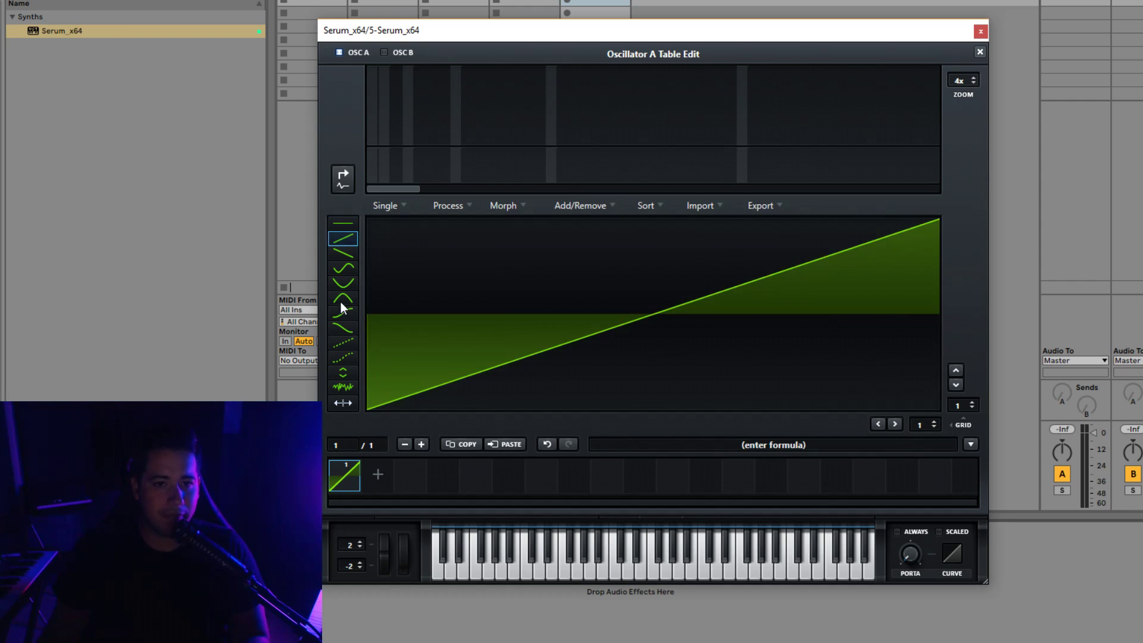
click(471, 307)
Step: Replace the full waveform with the U-shaped curve and with the arch-shaped curve
click(342, 285)
click(566, 314)
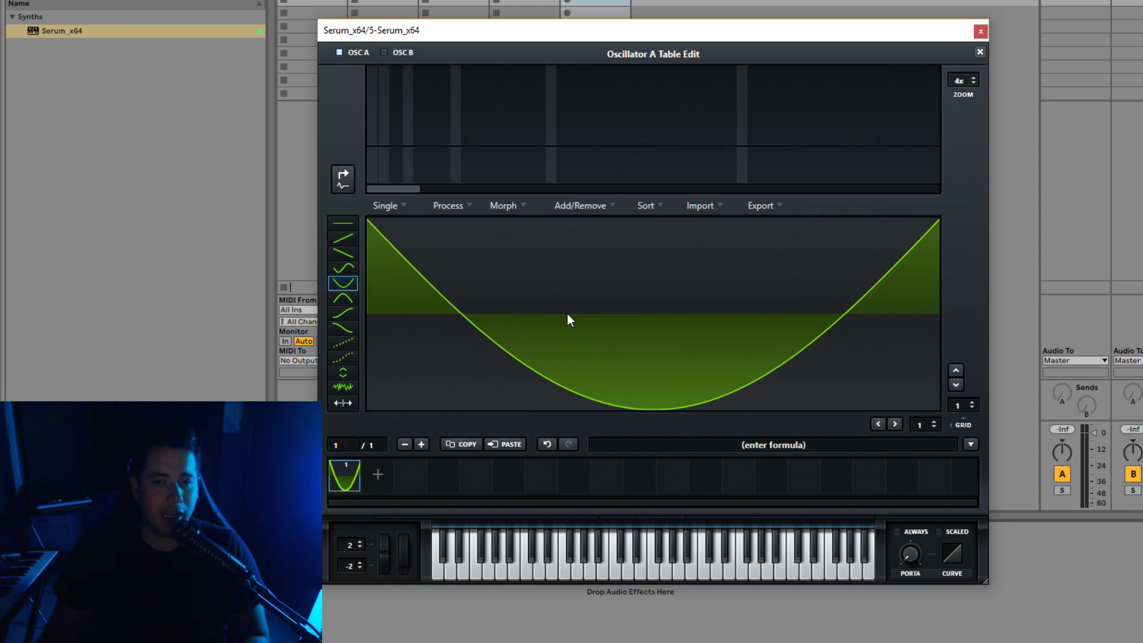
click(343, 300)
click(552, 375)
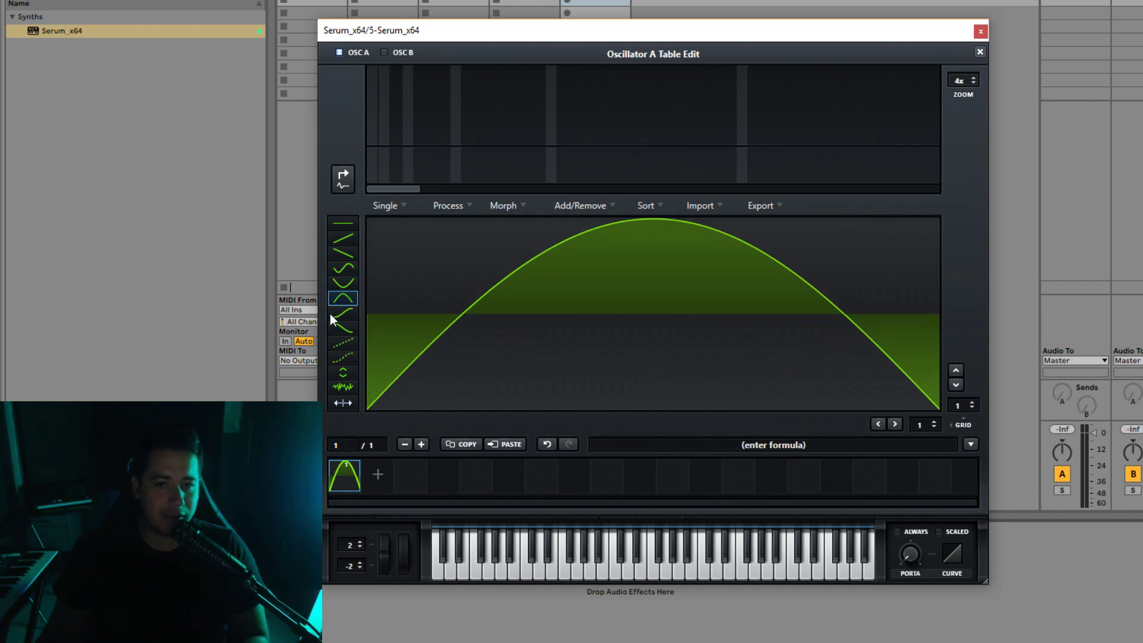
Step: Replace the full waveform with the rising S-curve and with the falling S-curve
click(344, 312)
click(381, 351)
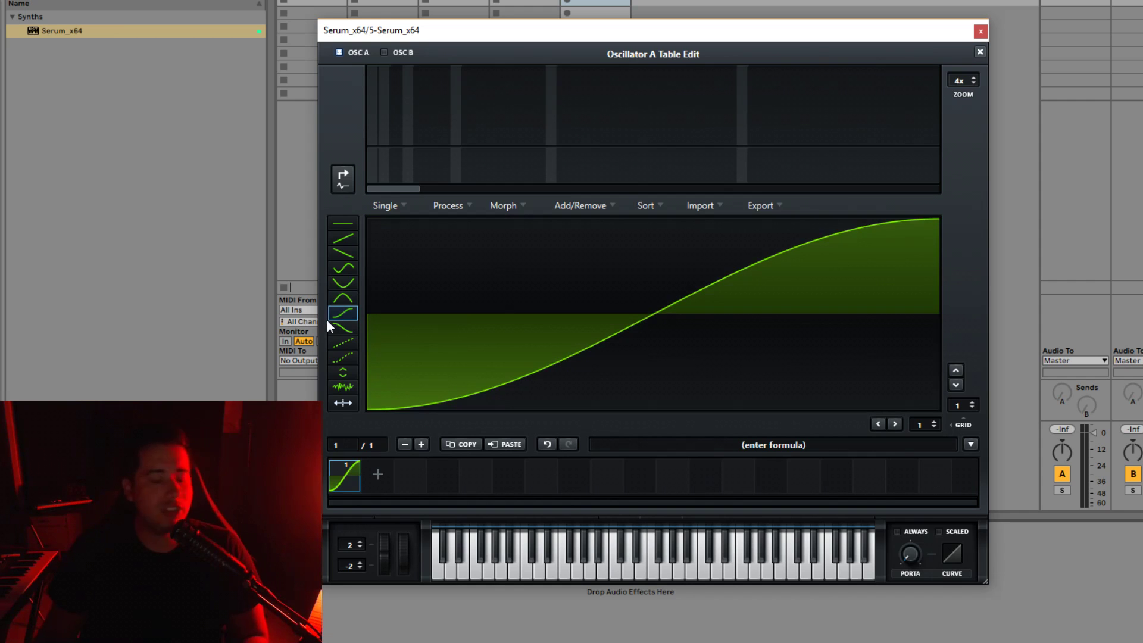
click(333, 331)
click(536, 322)
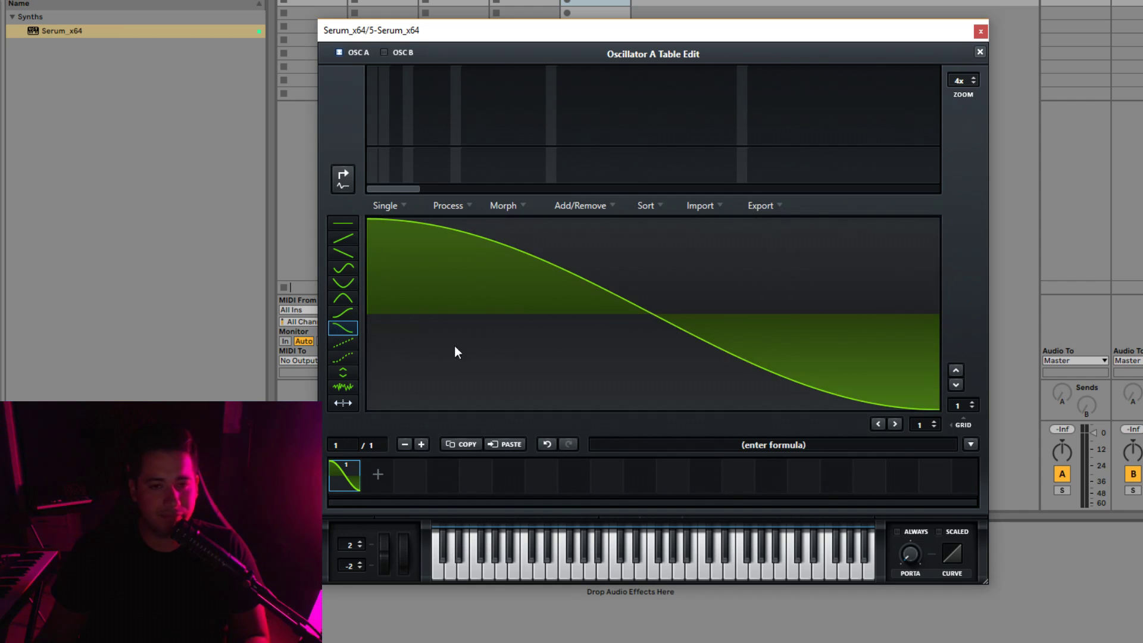
Step: Fill the waveform using the dotted straight-line shape and set the grid to 20 columns by 15 rows
click(351, 344)
click(697, 379)
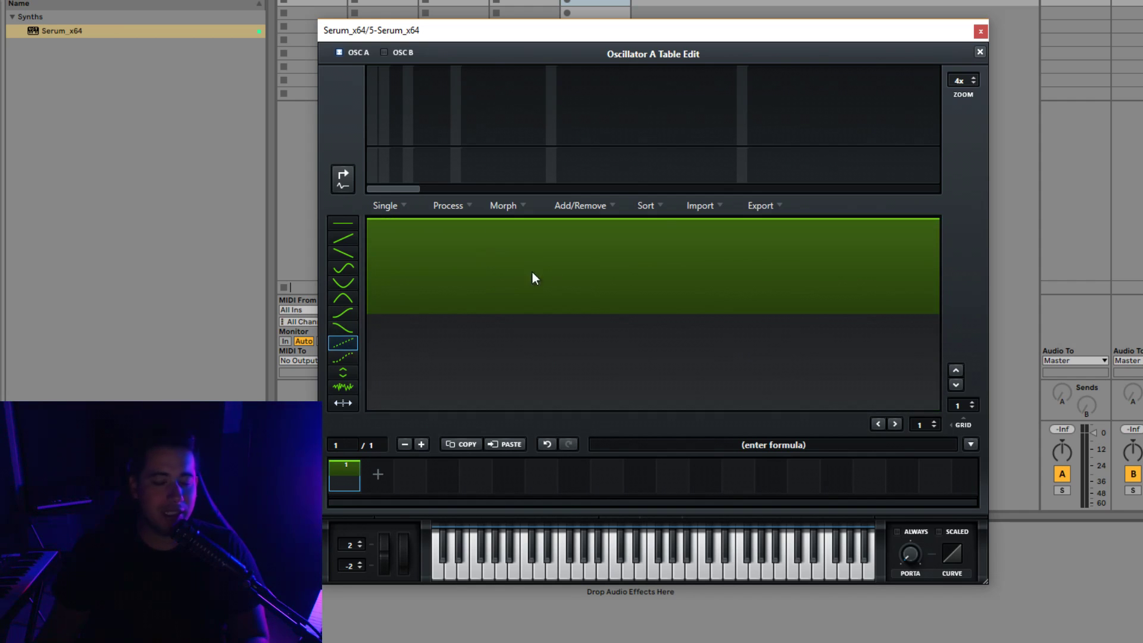
drag(959, 407, 958, 395)
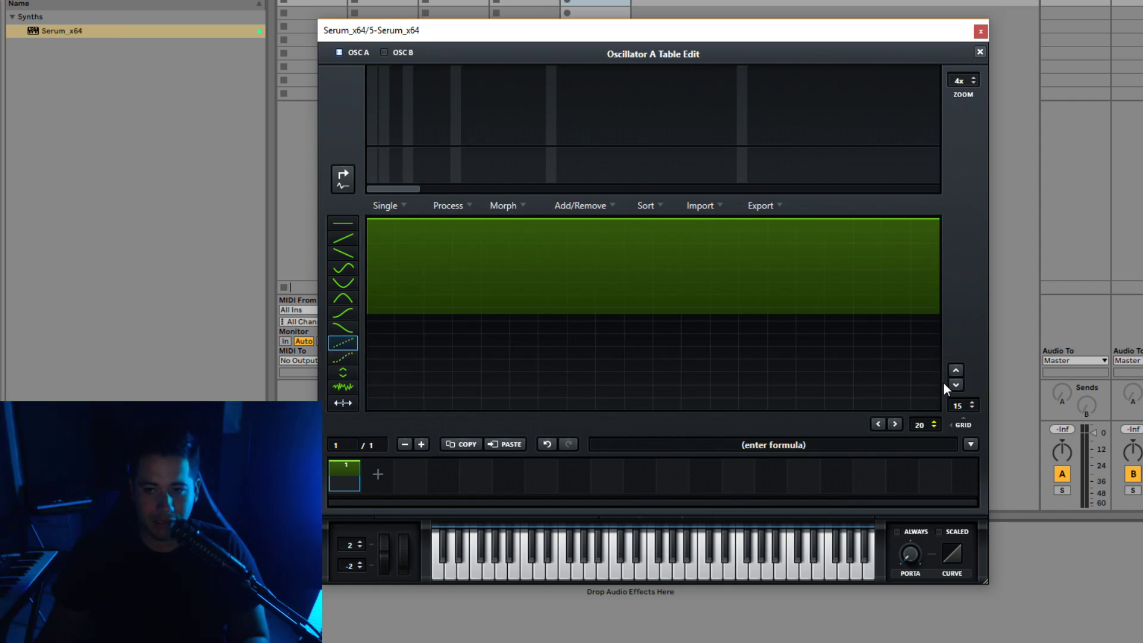
Step: Select the flat-line shape, add several frames to the wavetable and remove them until only one remains
click(344, 236)
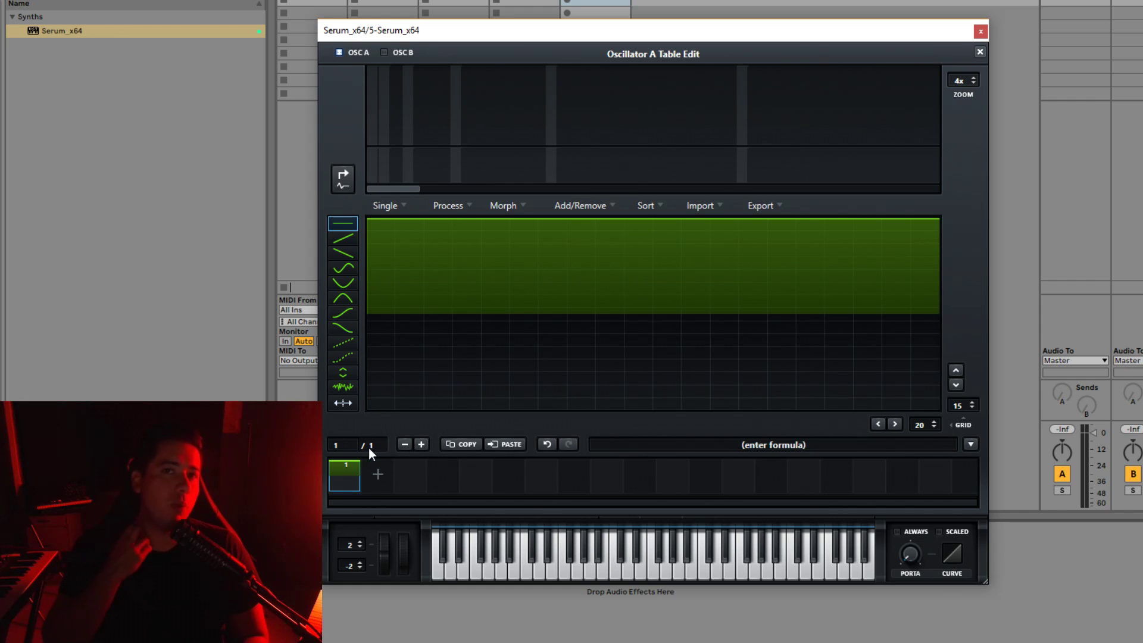
click(421, 445)
double_click(421, 445)
double_click(421, 445)
double_click(421, 445)
click(421, 445)
double_click(421, 445)
click(407, 444)
double_click(406, 444)
click(407, 444)
double_click(407, 444)
double_click(407, 444)
click(406, 443)
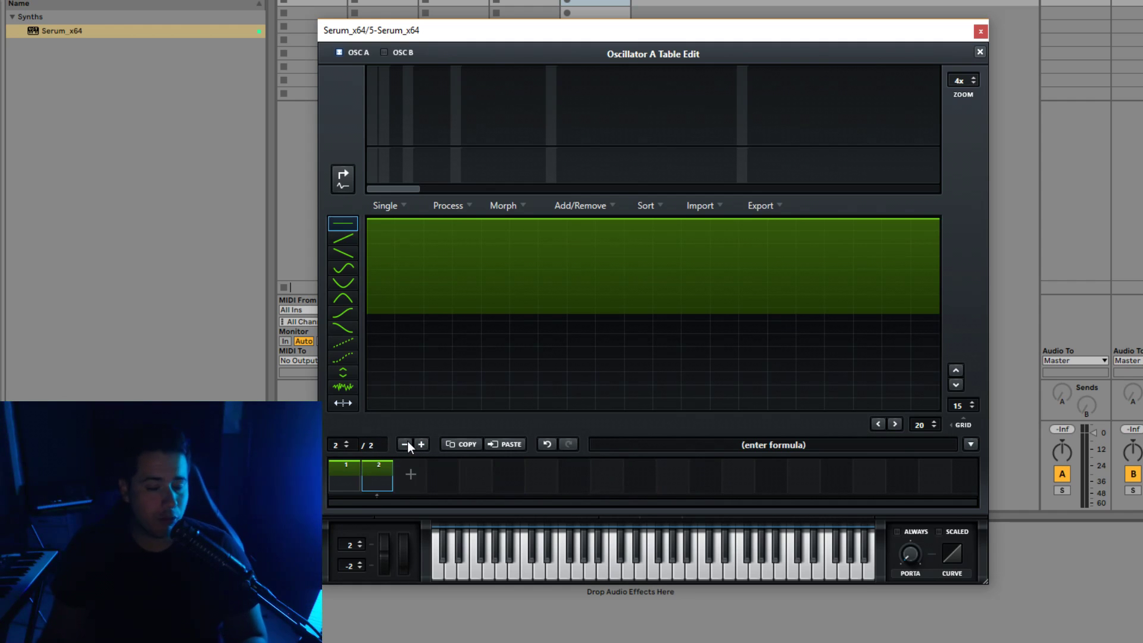
click(407, 445)
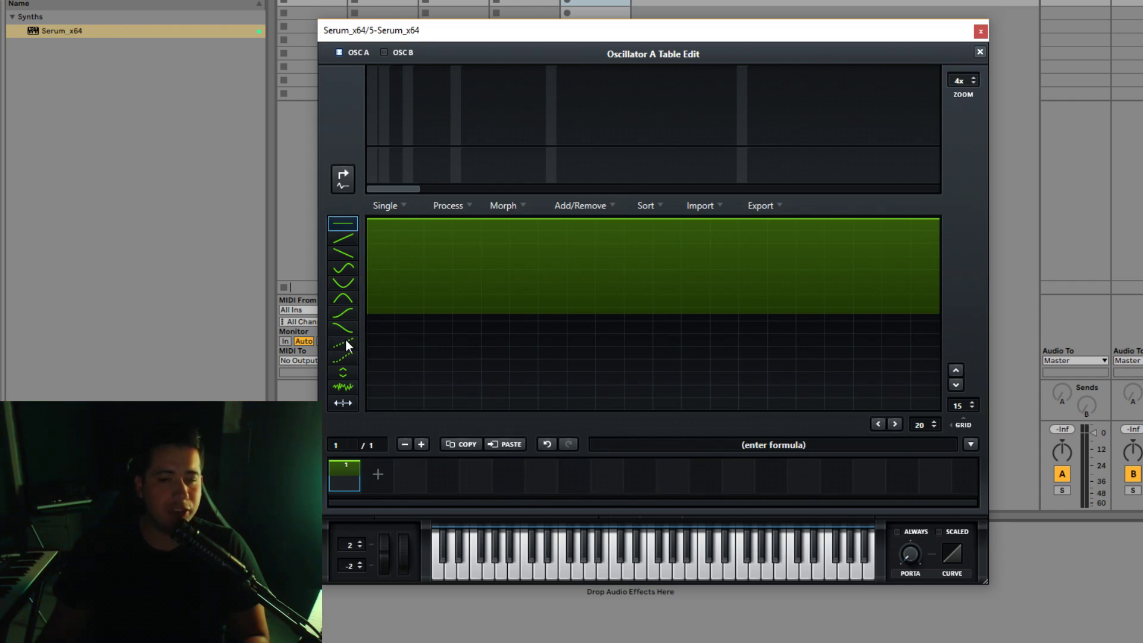
Step: Draw a chain of small sine cycles across the waveform, plus flat steps descending below the center line
click(343, 268)
mouse_move(422, 334)
mouse_down()
mouse_move(878, 347)
mouse_move(938, 359)
mouse_up()
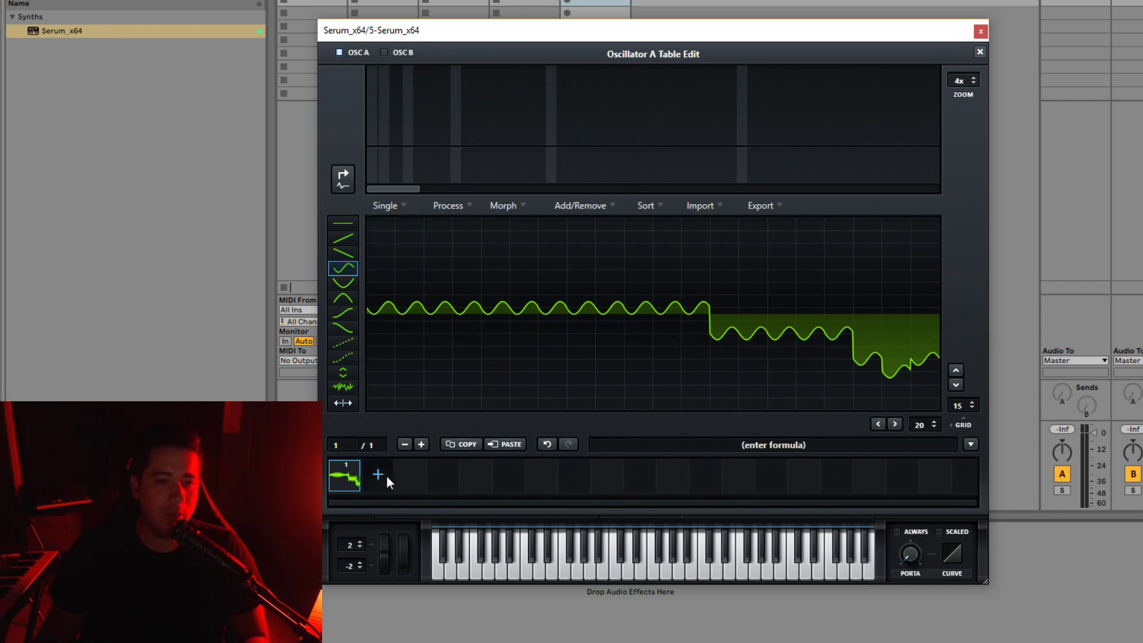
click(344, 224)
mouse_move(440, 322)
mouse_down()
mouse_move(988, 338)
mouse_move(475, 321)
mouse_move(537, 372)
mouse_up()
Step: Copy the first frame's waveform, paste it into a second frame and return to the first frame
click(346, 476)
click(459, 448)
click(373, 480)
click(507, 449)
click(353, 476)
Step: Undo the latest frame edits and try redoing them
click(544, 444)
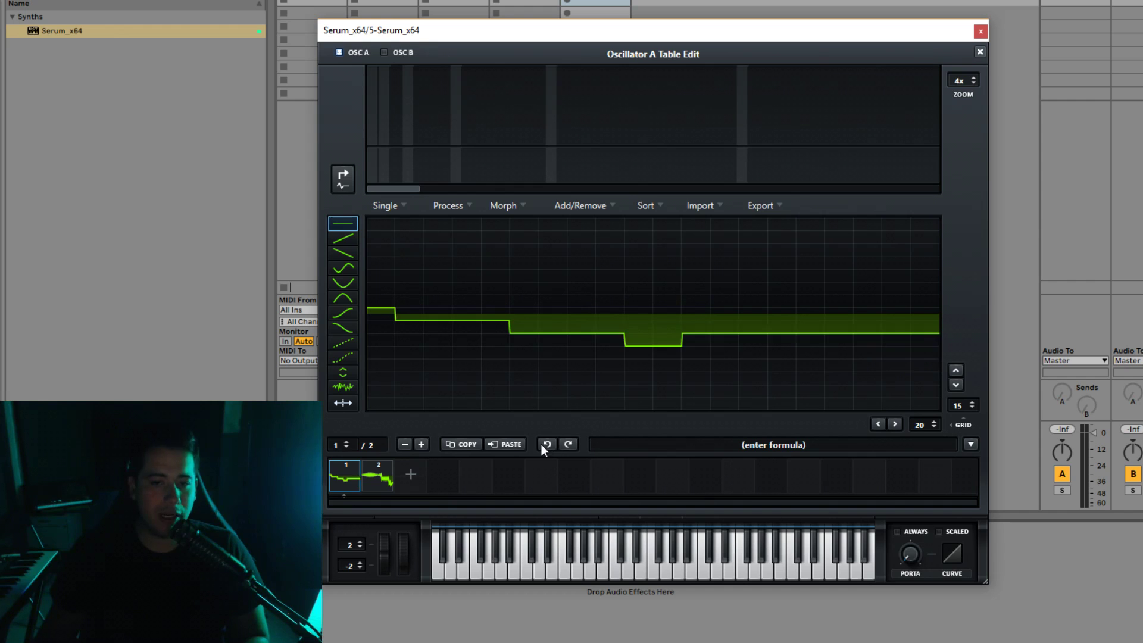
click(543, 444)
click(543, 444)
click(568, 444)
click(568, 444)
Step: Look through the formula field's Singles and Multis presets without applying any
click(801, 445)
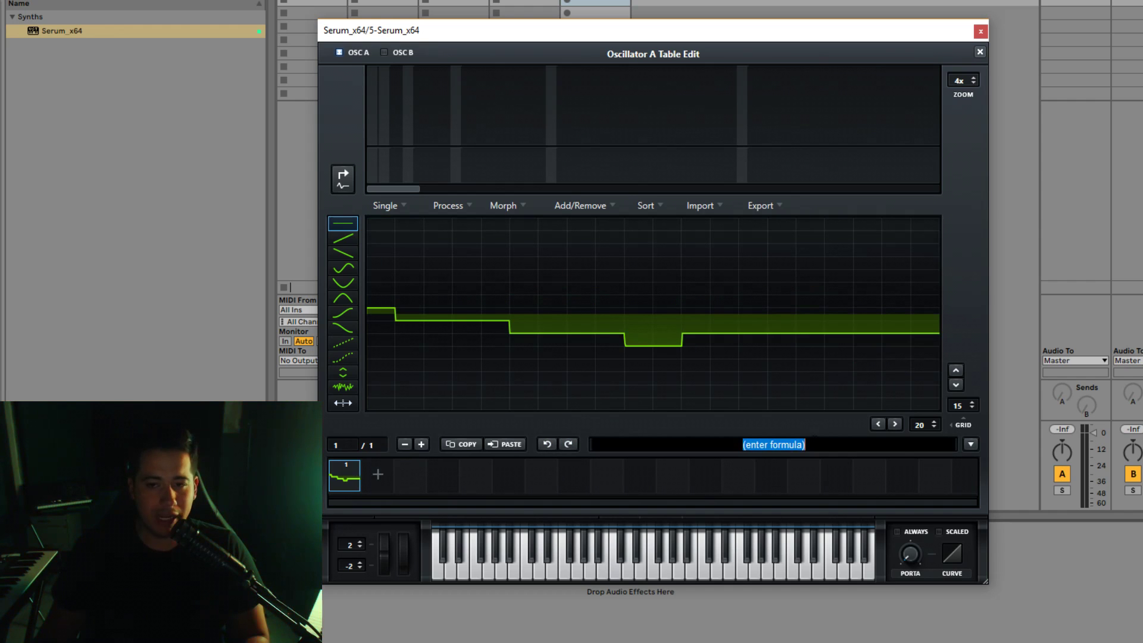
click(971, 444)
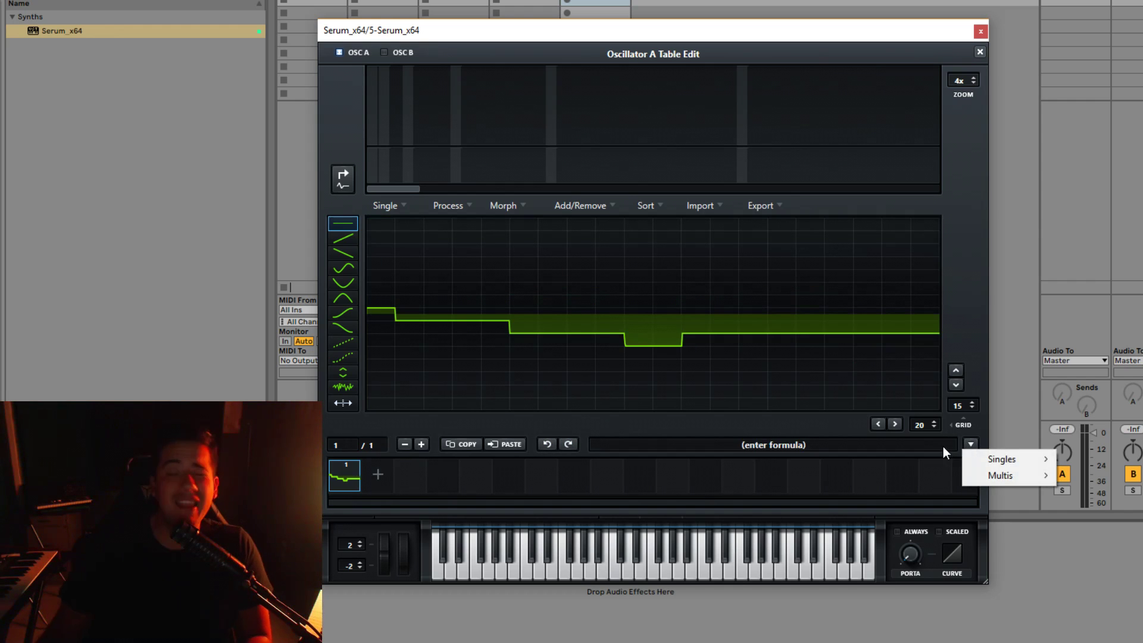
mouse_move(988, 461)
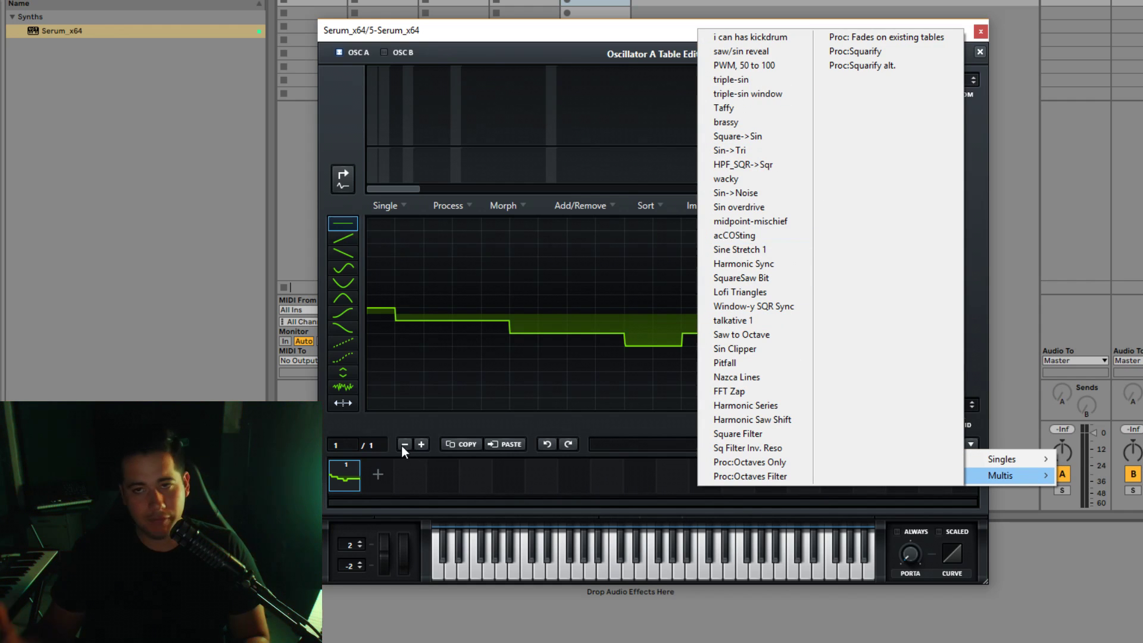
click(336, 185)
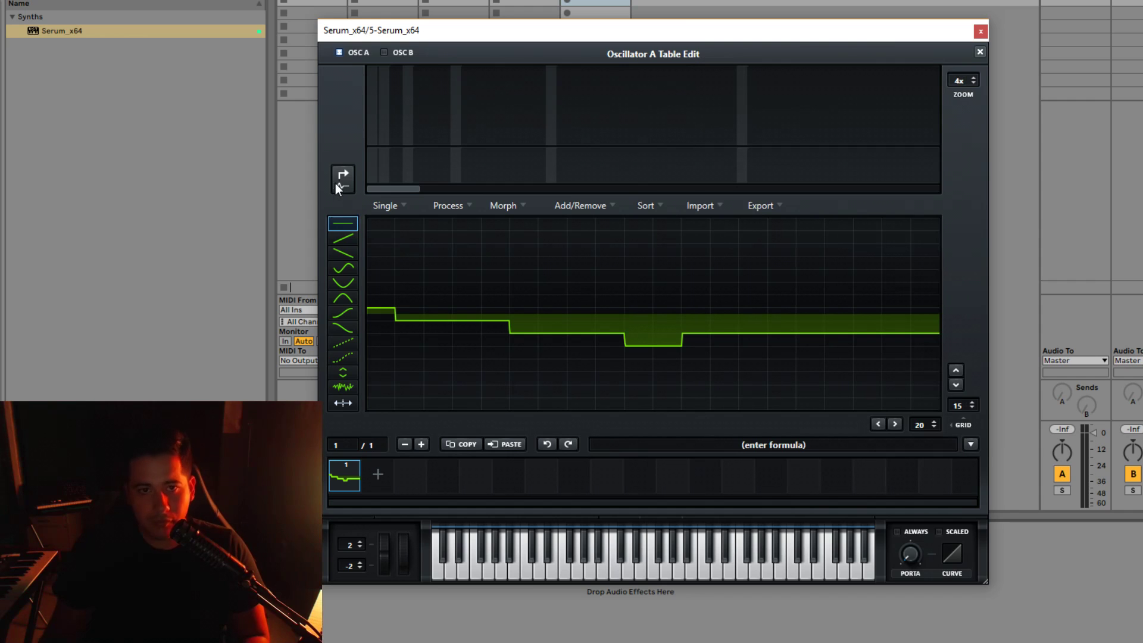
Step: Draw harmonic levels across the spectrum bins and clear the waveform to a flat line
mouse_move(365, 127)
mouse_down()
mouse_move(381, 87)
mouse_move(393, 112)
mouse_move(528, 145)
mouse_move(869, 135)
mouse_move(742, 142)
mouse_move(662, 119)
mouse_move(573, 144)
mouse_move(372, 140)
mouse_move(427, 146)
mouse_move(913, 155)
mouse_up()
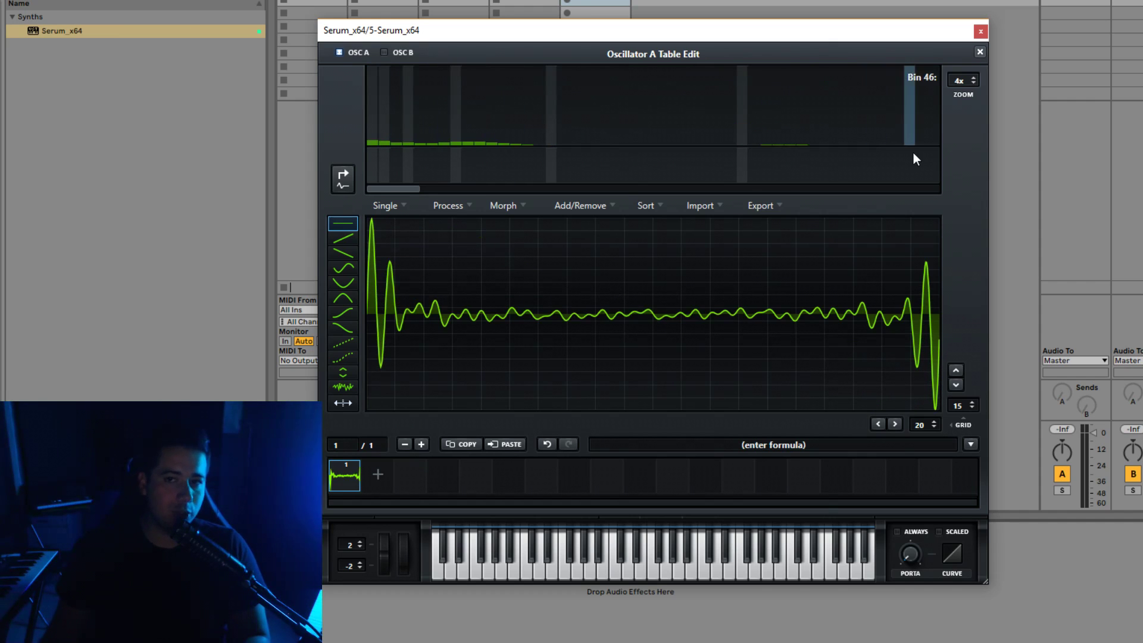
drag(318, 192, 315, 193)
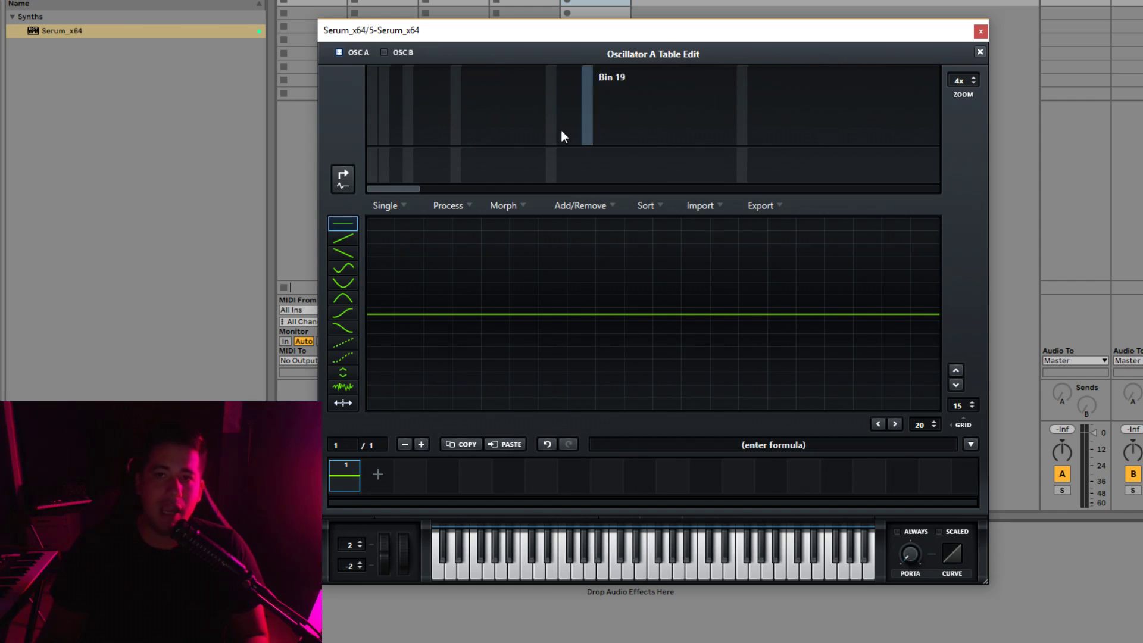
Step: Switch table editing between Oscillator B and Oscillator A, and try the harmonic display's zoom control
click(393, 52)
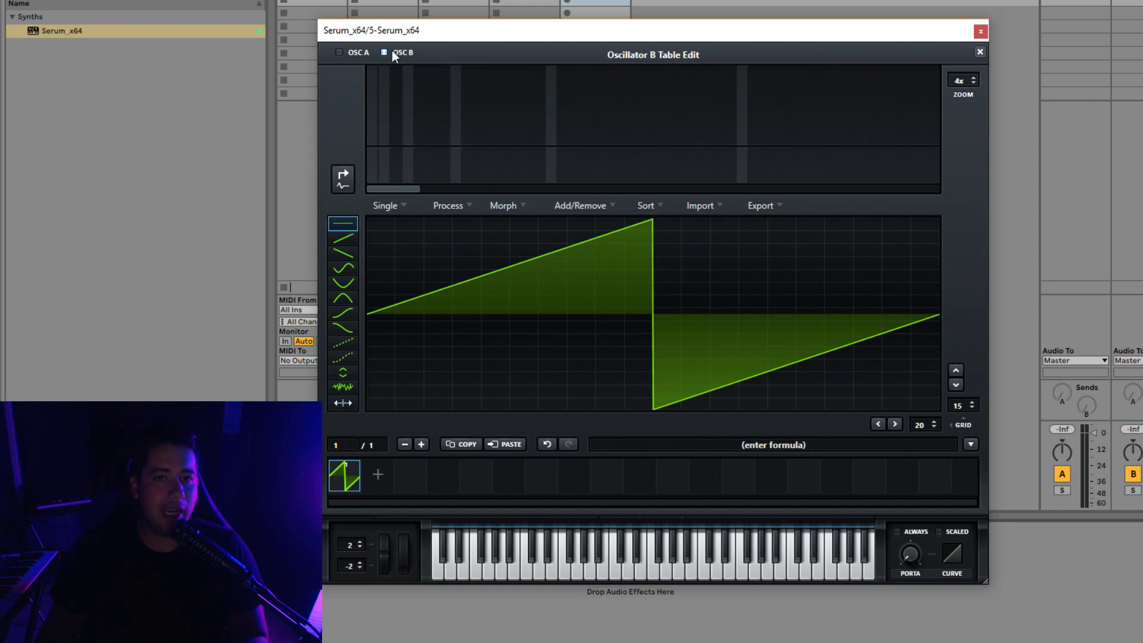
click(353, 53)
click(353, 53)
click(345, 52)
click(346, 52)
click(349, 53)
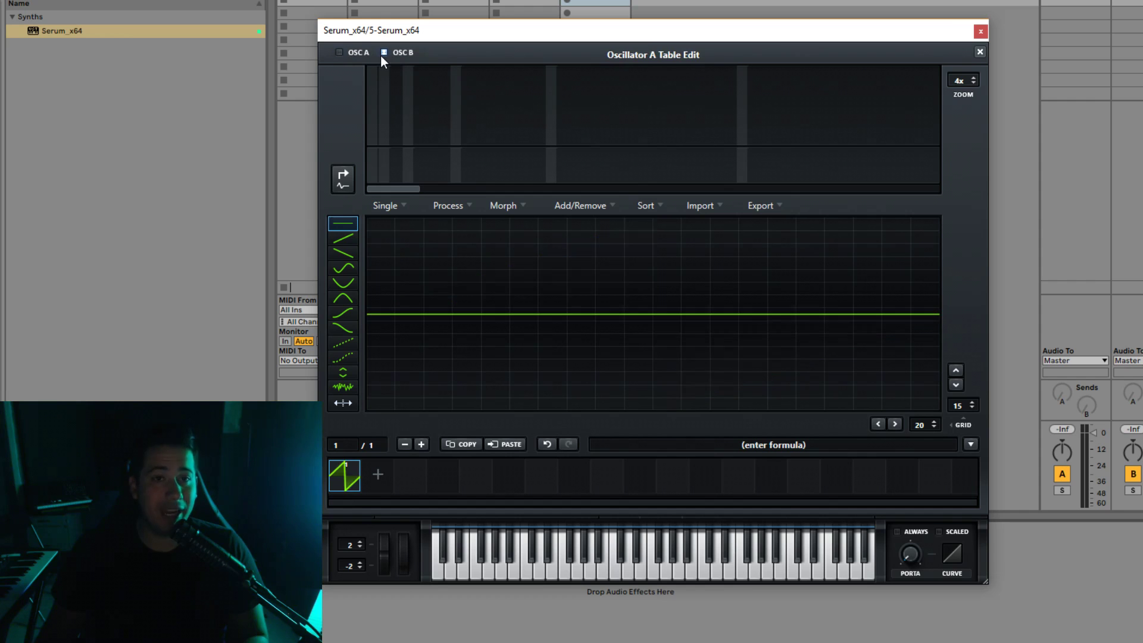
drag(963, 80, 978, 50)
scroll(964, 83, down, 3)
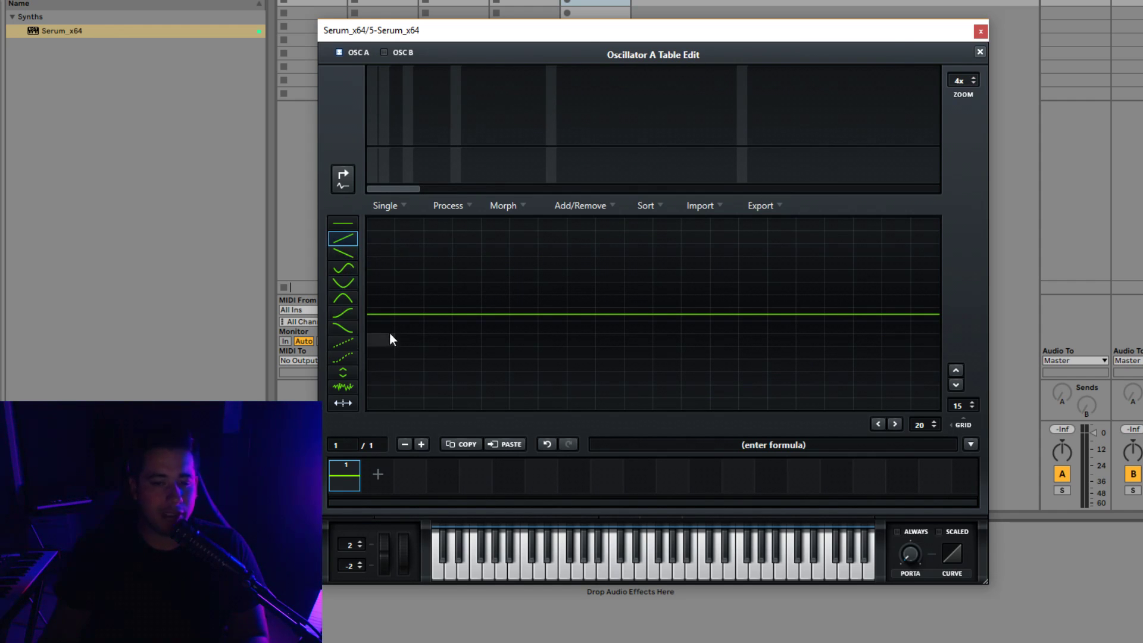
Step: Draw stepped rising and falling ramps across Oscillator A's waveform, and cover them with a chain of sine cycles
mouse_move(412, 375)
mouse_down()
mouse_move(500, 319)
mouse_move(755, 297)
mouse_move(976, 249)
mouse_move(483, 364)
mouse_move(511, 319)
mouse_move(517, 333)
mouse_move(436, 389)
mouse_move(919, 189)
mouse_up()
click(343, 253)
drag(400, 247, 865, 401)
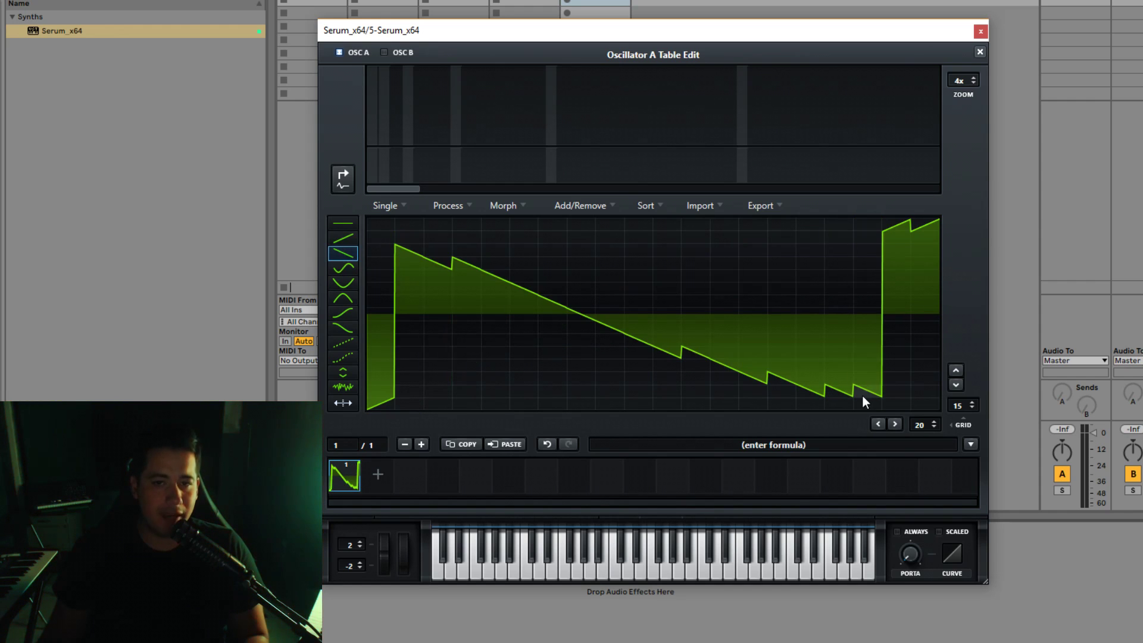
click(343, 268)
mouse_move(373, 298)
mouse_down()
mouse_move(462, 277)
mouse_move(774, 340)
mouse_move(691, 326)
mouse_up()
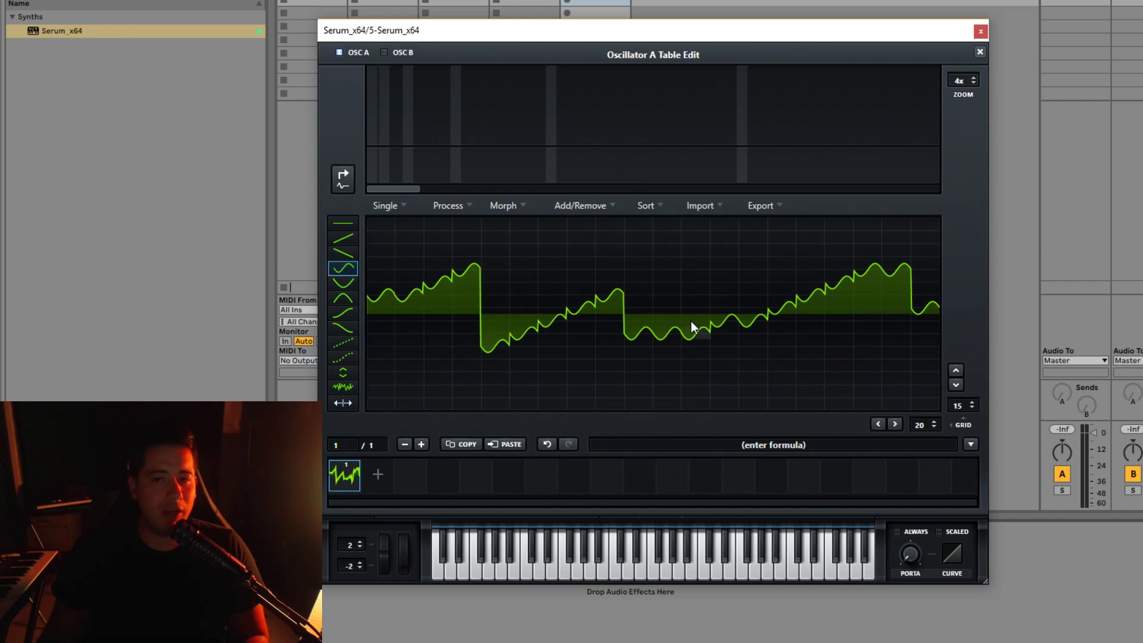
Step: Draw over the waveform with U-shaped cells and with arch-shaped cells
click(343, 283)
mouse_move(396, 288)
mouse_down()
mouse_move(829, 341)
mouse_move(679, 360)
mouse_up()
click(351, 298)
mouse_move(372, 295)
mouse_down()
mouse_move(891, 335)
mouse_move(798, 337)
mouse_up()
Step: Draw rising S-curve cells over the waveform, and cover them with a descending run of falling S-curves
mouse_move(385, 325)
mouse_down()
mouse_move(417, 301)
mouse_move(467, 297)
mouse_up()
mouse_move(466, 350)
mouse_down()
mouse_move(510, 283)
mouse_move(542, 318)
mouse_move(765, 274)
mouse_up()
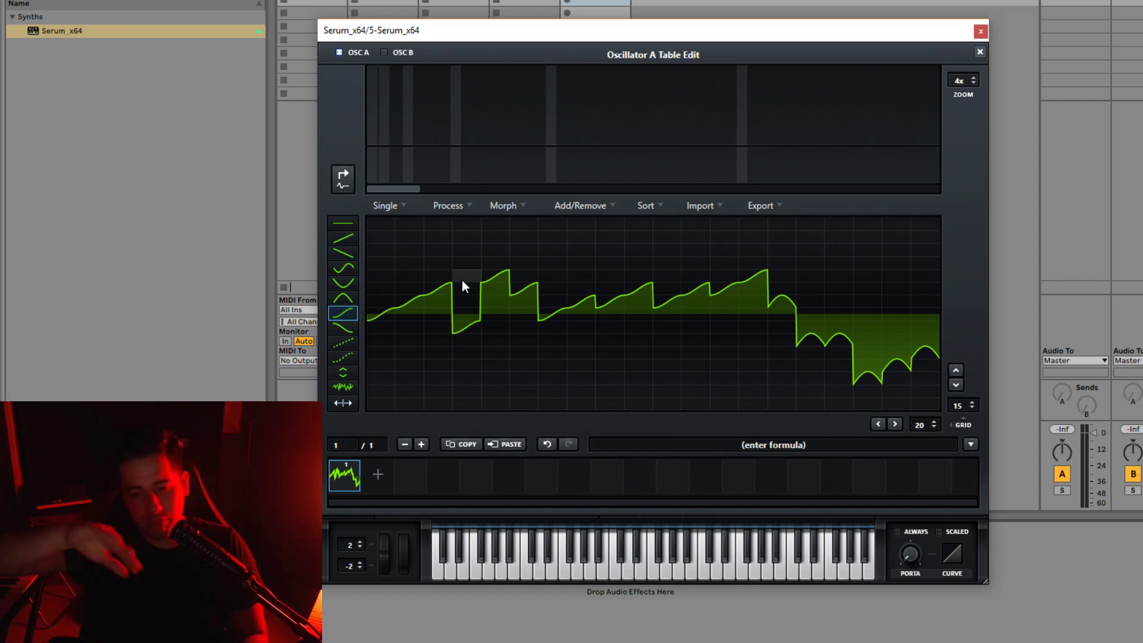
mouse_move(461, 280)
mouse_down()
mouse_move(898, 322)
mouse_move(504, 314)
mouse_up()
mouse_move(359, 325)
mouse_down()
mouse_move(872, 342)
mouse_move(688, 327)
mouse_move(459, 263)
mouse_move(822, 324)
mouse_move(830, 314)
mouse_move(932, 375)
mouse_move(393, 206)
mouse_move(784, 363)
mouse_move(936, 411)
mouse_up()
Step: Draw a descending chain of connected straight segments across the waveform with the dotted straight-line shape
click(339, 344)
click(384, 234)
drag(383, 234, 441, 245)
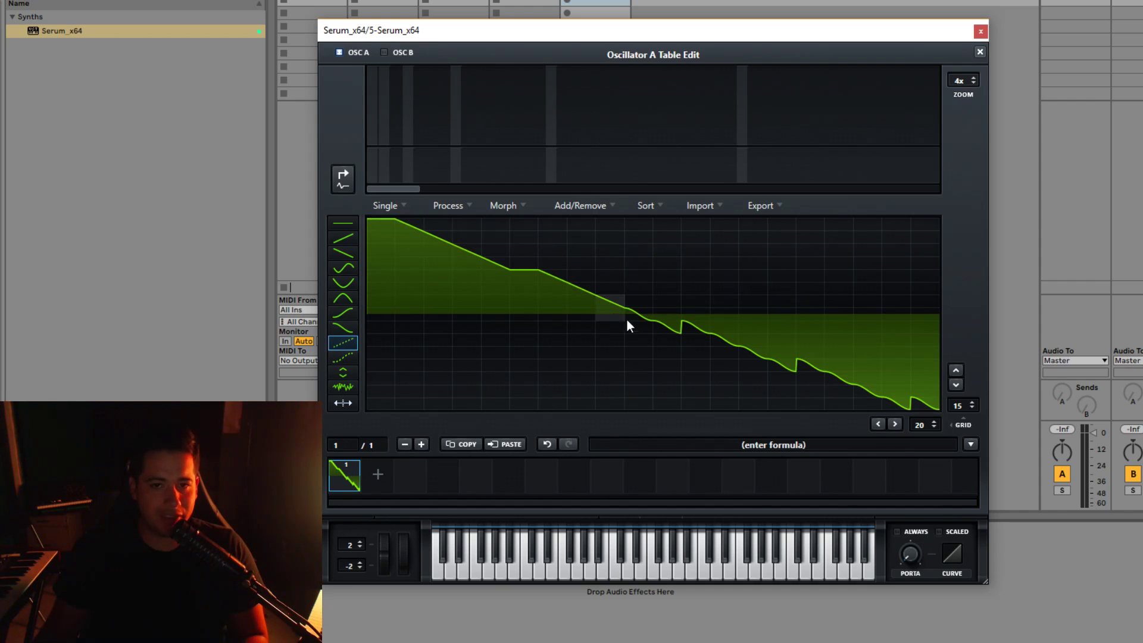
drag(799, 392, 976, 421)
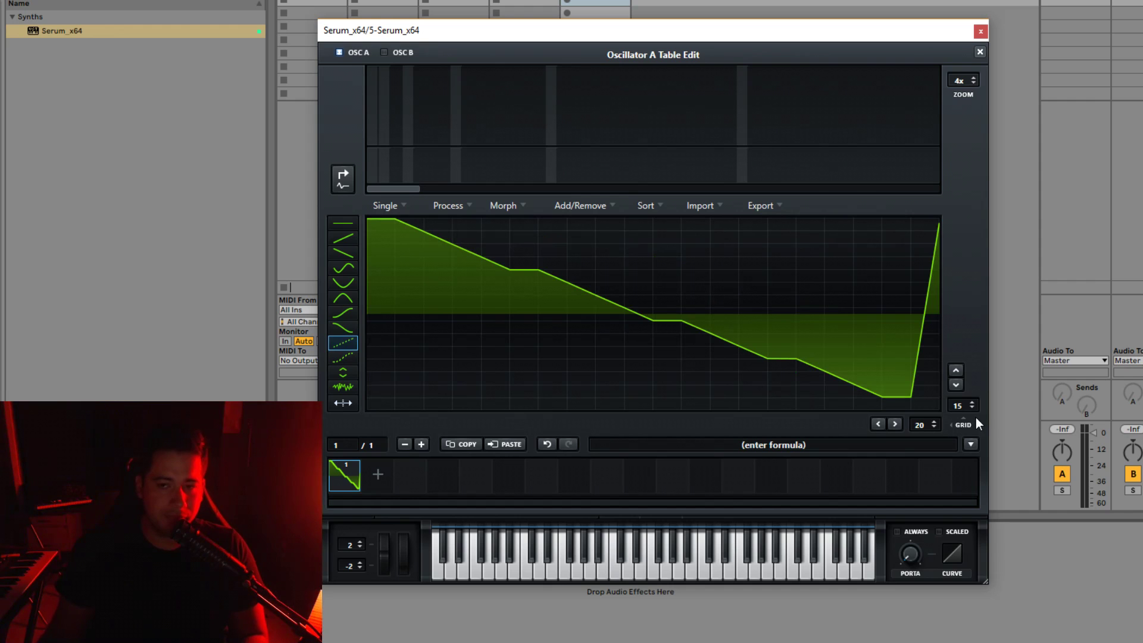
Step: Redraw the descending segments with the dotted curved-line shape, and apply the up/down arrow shape across the upper cells
click(343, 356)
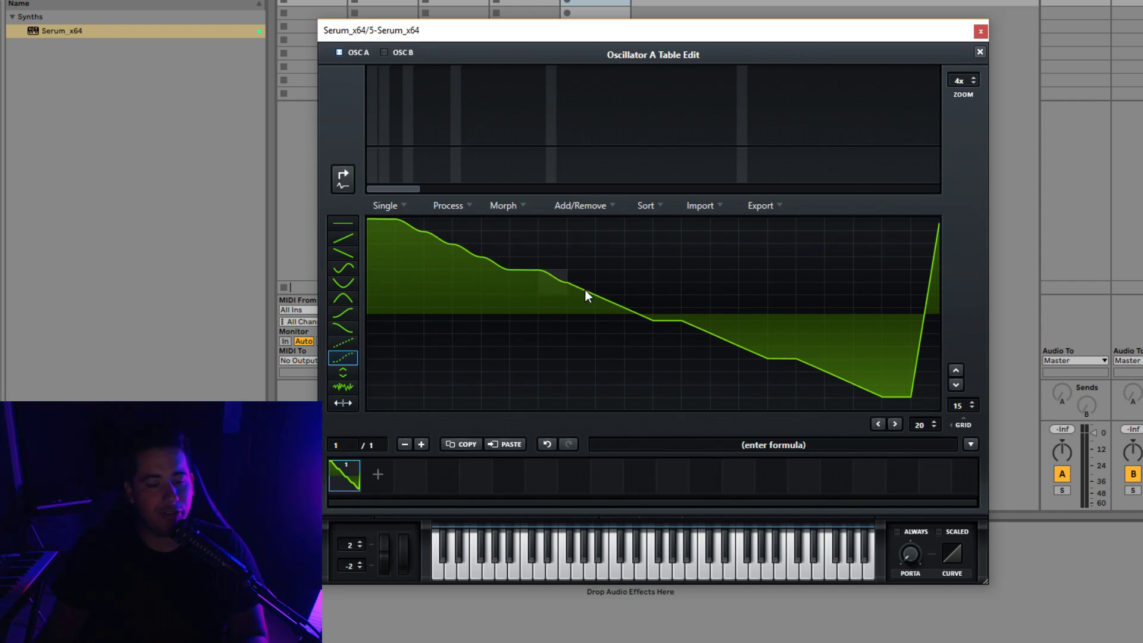
mouse_move(646, 304)
mouse_down()
mouse_move(759, 321)
mouse_move(796, 297)
mouse_move(858, 359)
mouse_move(925, 372)
mouse_up()
click(343, 372)
mouse_move(395, 222)
mouse_down()
mouse_move(486, 261)
mouse_move(741, 317)
mouse_move(784, 373)
mouse_move(798, 311)
mouse_move(593, 386)
mouse_move(490, 355)
mouse_move(500, 274)
mouse_move(637, 362)
mouse_move(803, 368)
mouse_move(831, 266)
mouse_move(817, 274)
mouse_move(828, 183)
mouse_move(814, 401)
mouse_move(820, 293)
mouse_up()
Step: Draw noise bursts at several heights across the waveform
click(343, 388)
mouse_move(369, 250)
mouse_down()
mouse_move(409, 332)
mouse_move(387, 309)
mouse_move(384, 343)
mouse_move(527, 321)
mouse_move(549, 350)
mouse_move(625, 340)
mouse_move(620, 399)
mouse_move(712, 262)
mouse_up()
mouse_move(777, 349)
mouse_down()
mouse_move(730, 325)
mouse_move(792, 378)
mouse_move(891, 362)
mouse_move(912, 382)
mouse_up()
mouse_move(824, 245)
mouse_down()
mouse_move(930, 283)
mouse_move(488, 344)
mouse_move(356, 309)
mouse_move(381, 328)
mouse_up()
mouse_move(382, 379)
mouse_down()
mouse_move(359, 453)
mouse_move(381, 357)
mouse_move(380, 380)
mouse_move(417, 335)
mouse_move(406, 397)
mouse_move(418, 367)
mouse_move(428, 392)
mouse_move(434, 362)
mouse_move(471, 342)
mouse_move(468, 370)
mouse_move(505, 355)
mouse_up()
Step: Set the grid to 1 column by 1 row and fill the waveform with a single sine cycle
drag(920, 424, 918, 469)
drag(956, 407, 941, 436)
click(343, 268)
click(476, 303)
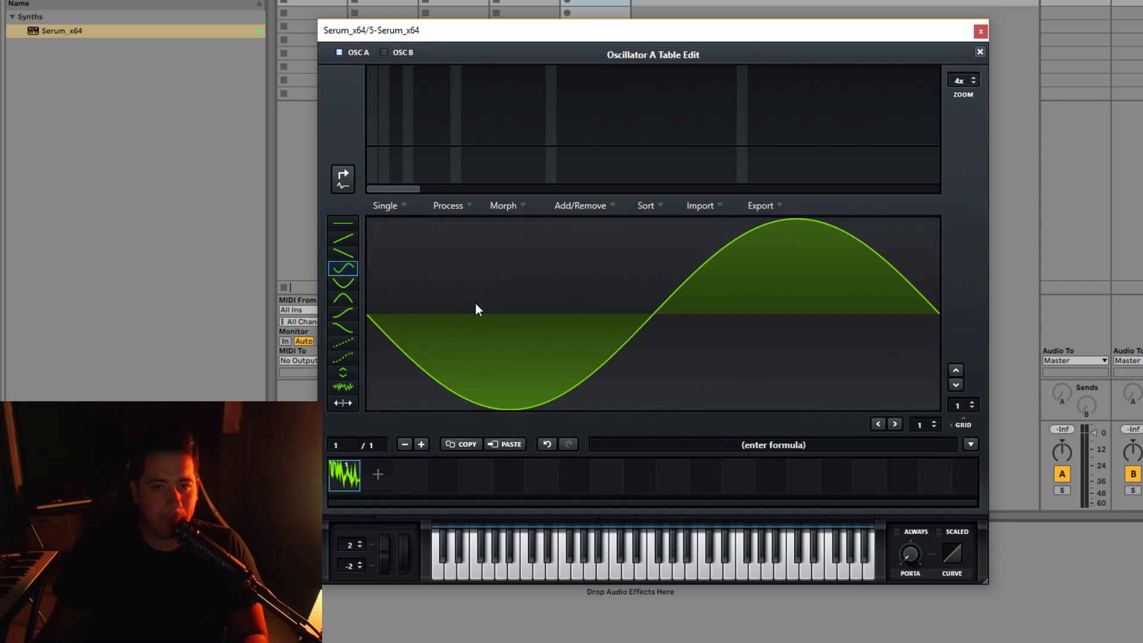
Step: Enable the double-arrow mode with the noise shape, set the grid to 23 by 22 and draw noise over the sine
click(343, 388)
mouse_move(454, 368)
mouse_down()
mouse_move(455, 406)
mouse_move(508, 287)
mouse_move(500, 411)
mouse_move(527, 339)
mouse_move(393, 399)
mouse_up()
click(353, 402)
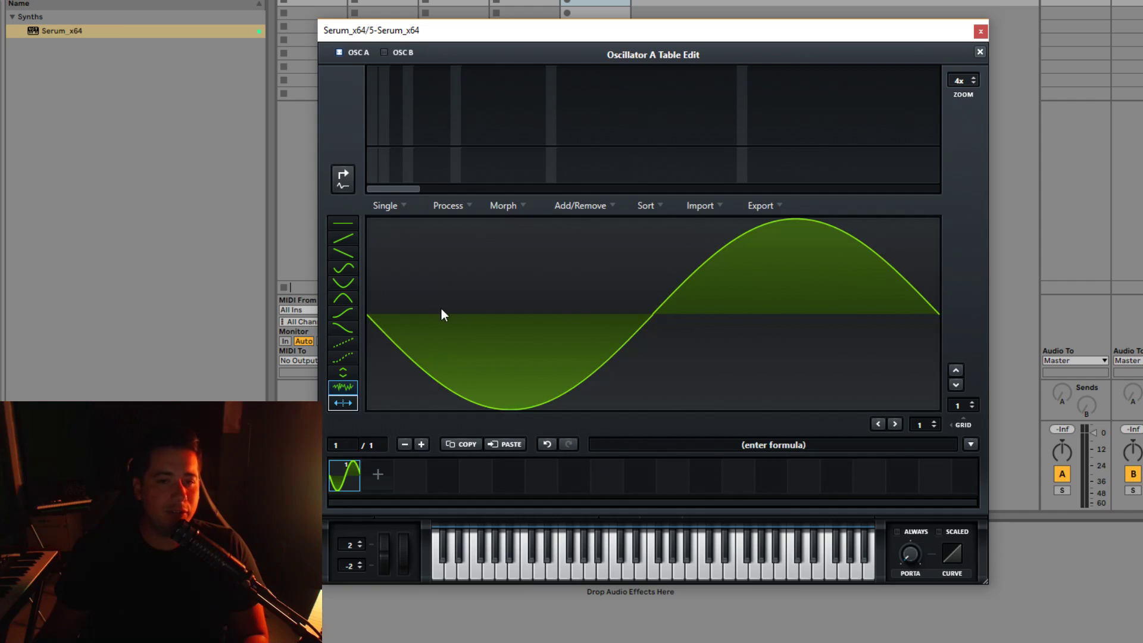
drag(957, 407, 957, 398)
mouse_move(441, 298)
mouse_down()
mouse_move(421, 324)
mouse_move(383, 300)
mouse_move(509, 338)
mouse_move(612, 315)
mouse_move(408, 331)
mouse_move(499, 346)
mouse_move(548, 376)
mouse_move(668, 309)
mouse_up()
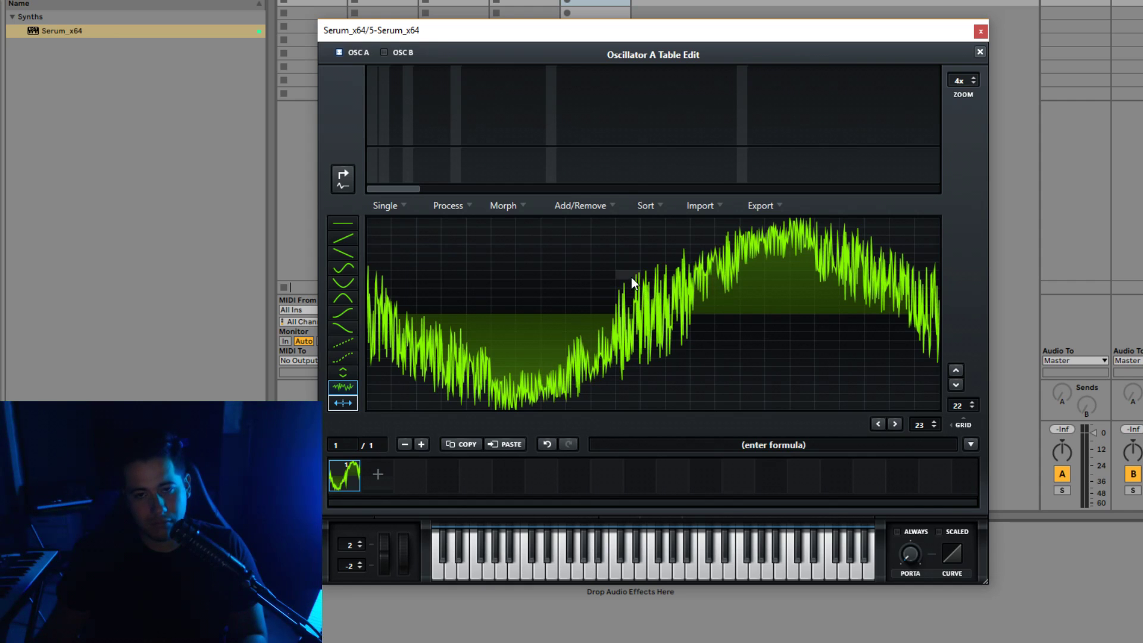
Step: Draw more double-arrow noise across the waveform to roughen its left part
mouse_move(471, 318)
mouse_down()
mouse_move(442, 355)
mouse_move(609, 386)
mouse_move(483, 371)
mouse_move(369, 310)
mouse_up()
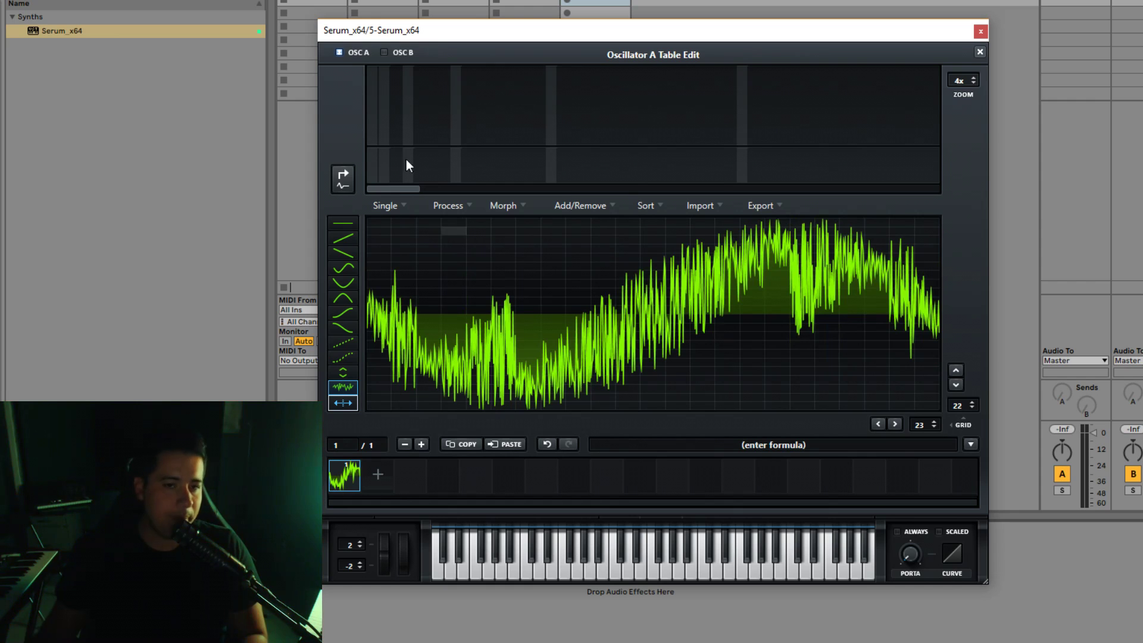
Step: Redraw the whole waveform as a finely stepped curve with the flat-line shape on a 64 by 64 grid
click(347, 236)
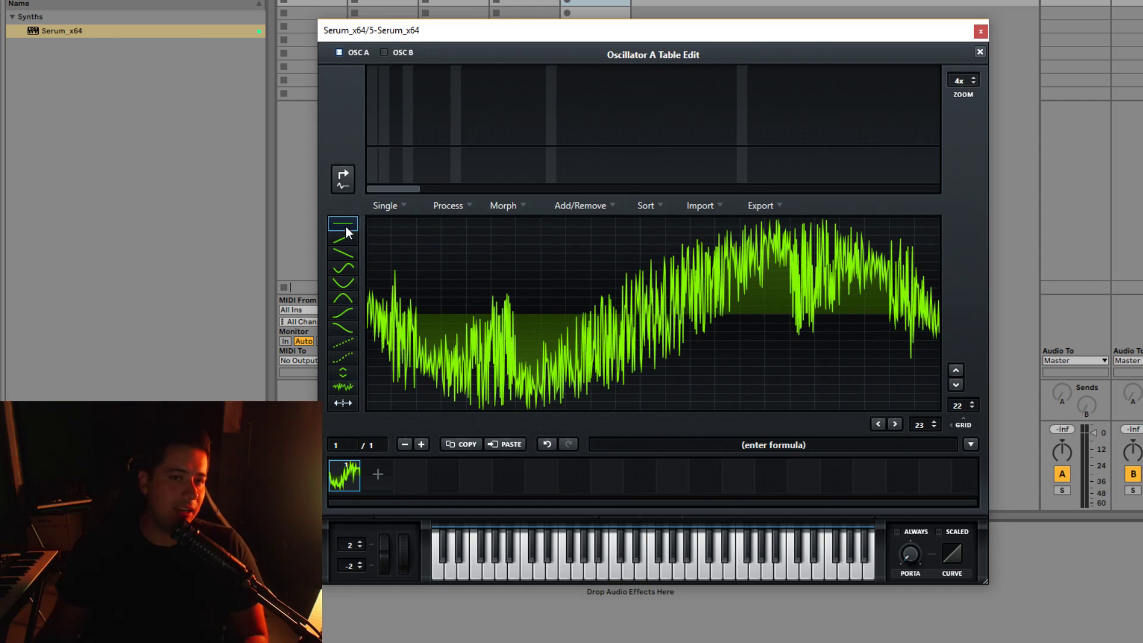
click(337, 228)
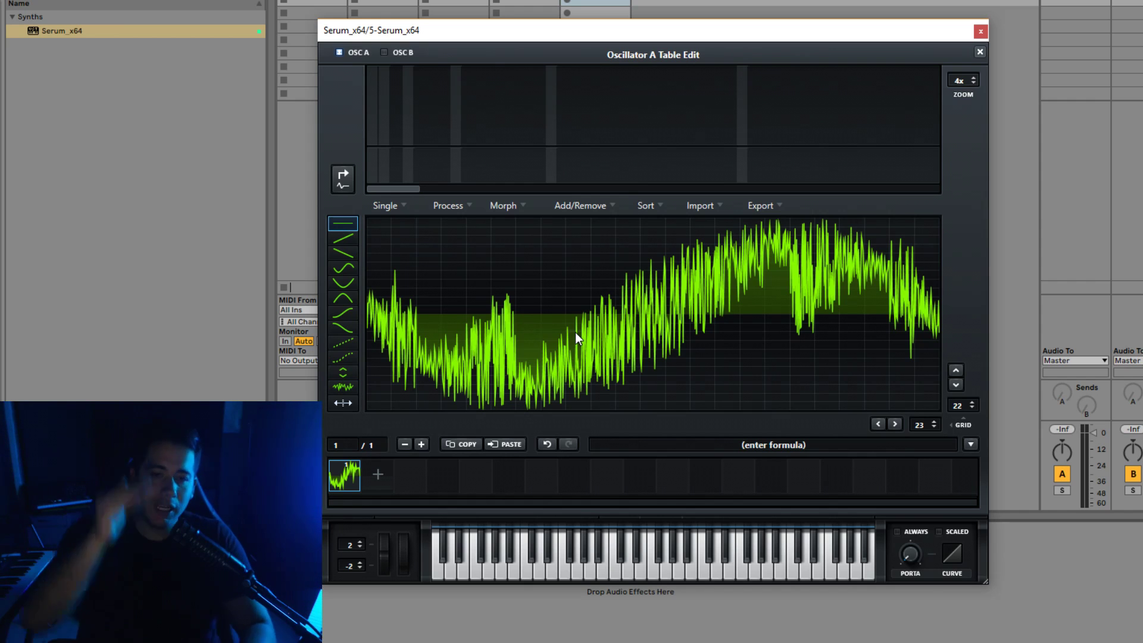
mouse_move(492, 383)
mouse_down()
mouse_move(652, 330)
mouse_move(698, 342)
mouse_move(757, 332)
mouse_up()
drag(971, 405, 971, 358)
drag(936, 425, 935, 378)
mouse_move(855, 339)
mouse_down()
mouse_move(809, 377)
mouse_move(841, 364)
mouse_move(773, 300)
mouse_up()
mouse_move(385, 296)
mouse_down()
mouse_move(431, 288)
mouse_move(736, 393)
mouse_move(459, 288)
mouse_up()
mouse_move(394, 302)
mouse_down()
mouse_move(477, 270)
mouse_move(662, 398)
mouse_move(882, 280)
mouse_move(867, 384)
mouse_move(540, 218)
mouse_move(396, 346)
mouse_move(517, 230)
mouse_move(667, 391)
mouse_move(890, 401)
mouse_move(920, 276)
mouse_up()
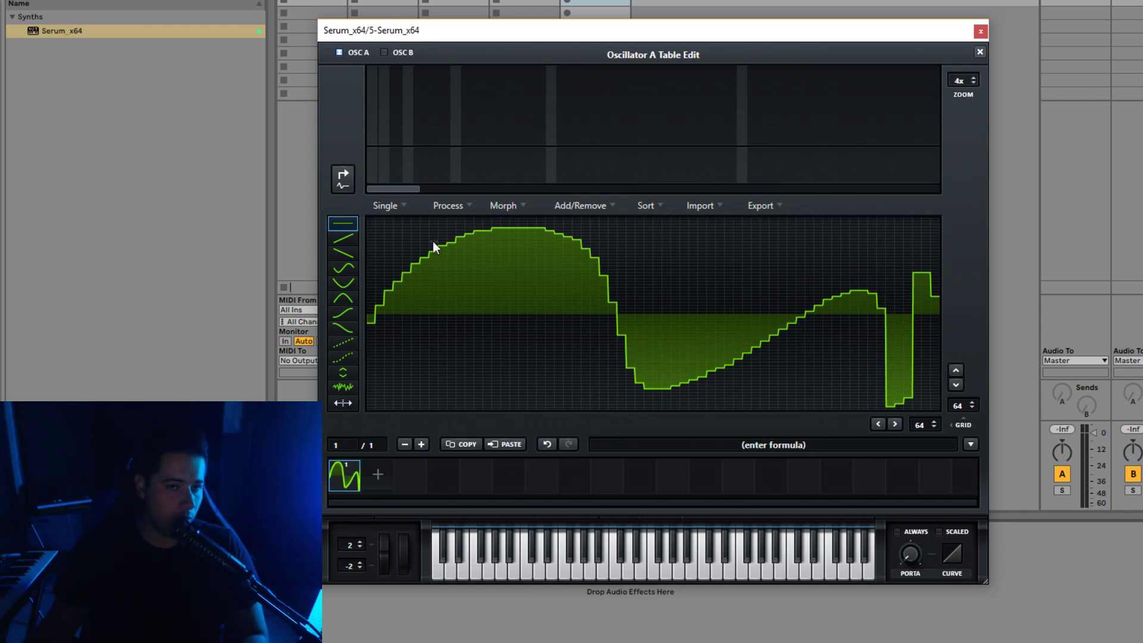
Step: Add six more frames to the wavetable, duplicating the stepped waveform up to frame 7
click(381, 206)
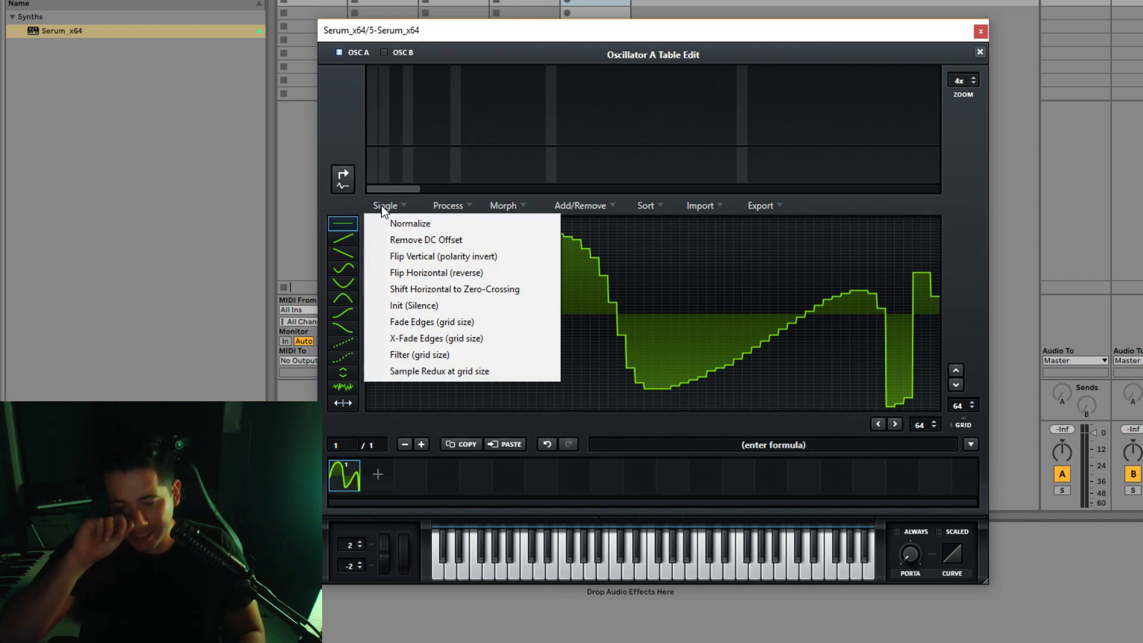
click(379, 475)
click(411, 475)
click(444, 475)
click(476, 476)
click(510, 475)
click(547, 483)
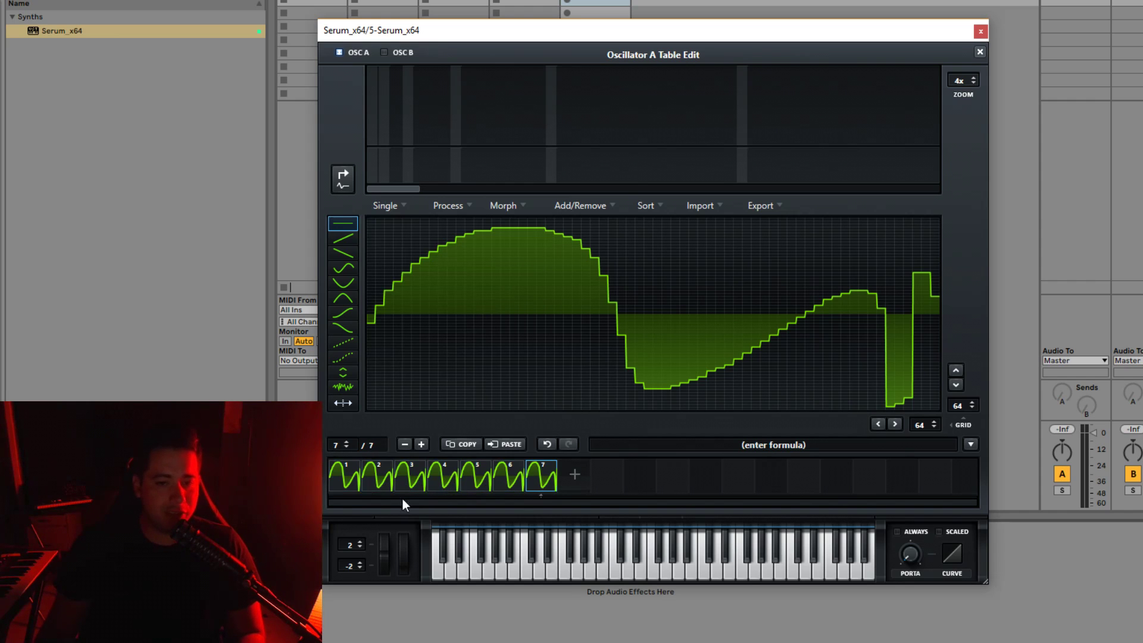
Step: Select frame 1 and normalize only that frame
click(340, 487)
click(401, 214)
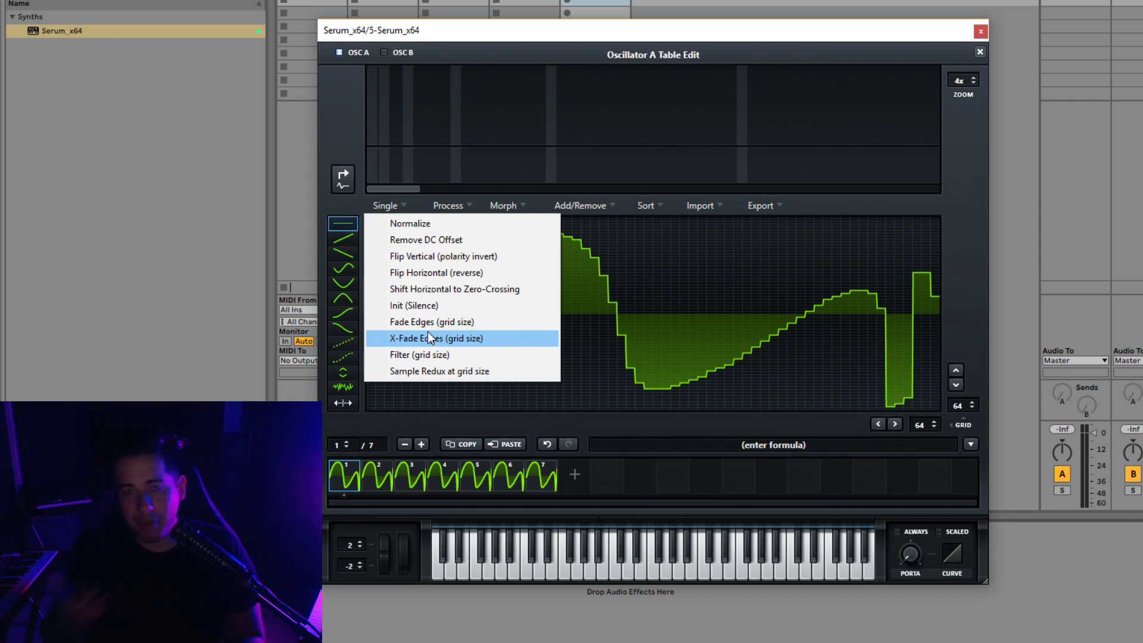
click(365, 475)
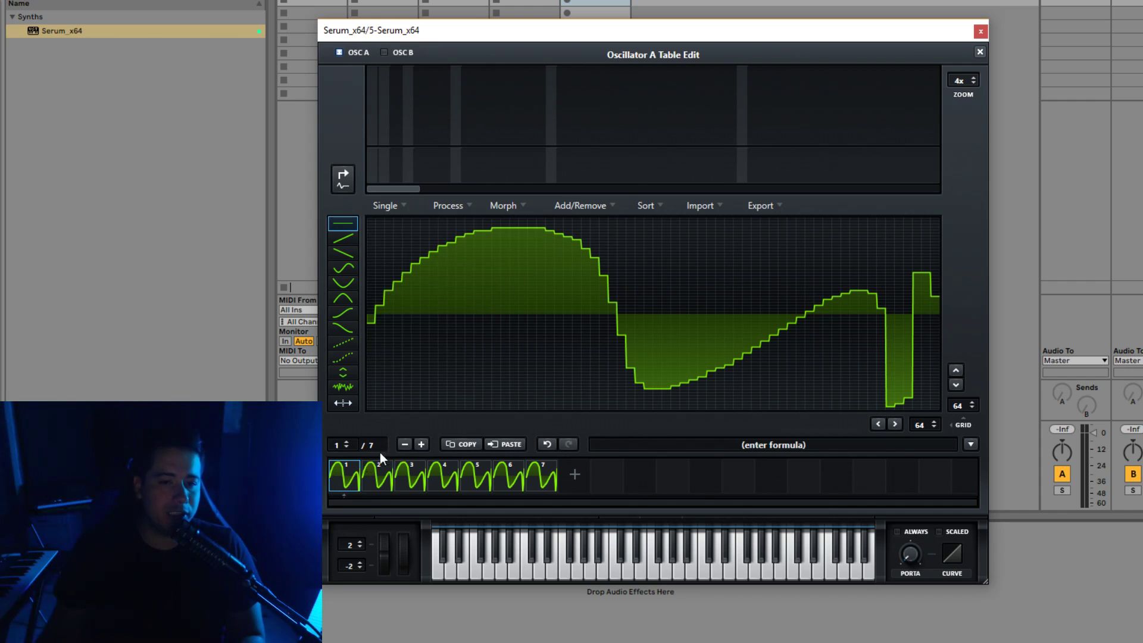
click(396, 214)
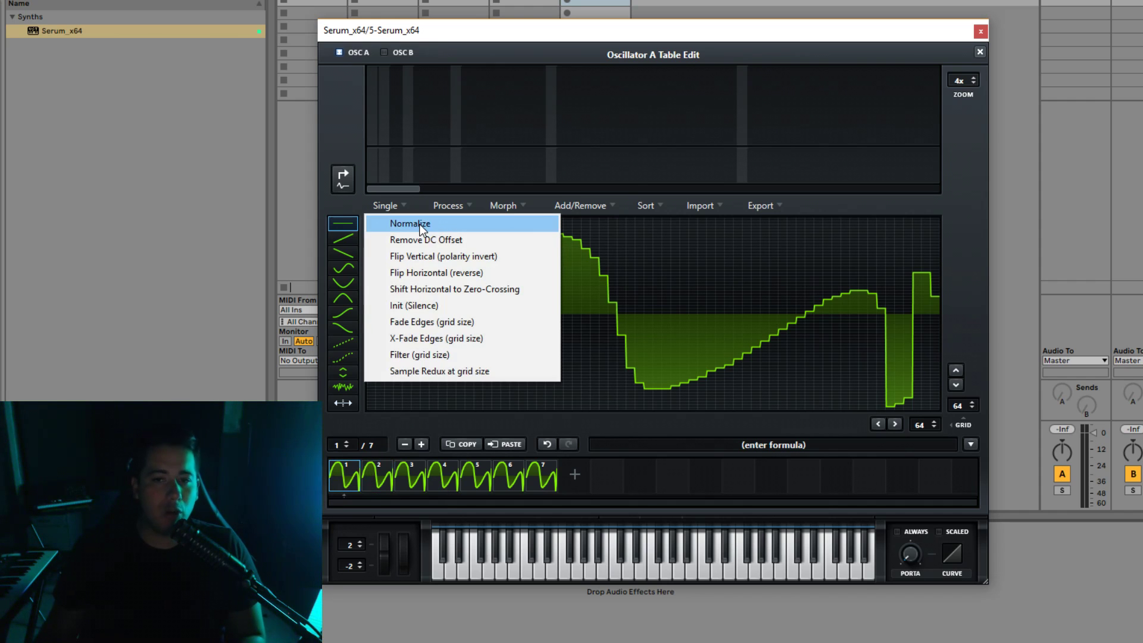
click(420, 224)
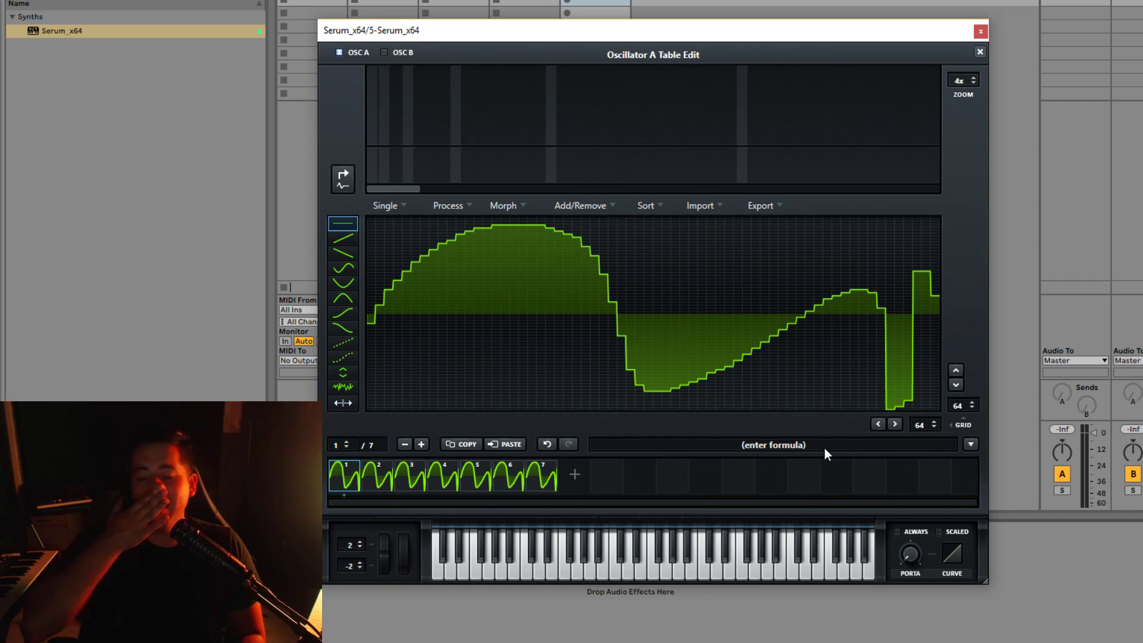
Step: Redraw frame 1 as a quiet stepped wave mostly below the centre line, and normalize it
mouse_move(511, 240)
mouse_down()
mouse_move(589, 292)
mouse_move(397, 286)
mouse_move(681, 364)
mouse_move(932, 333)
mouse_move(912, 317)
mouse_move(447, 318)
mouse_up()
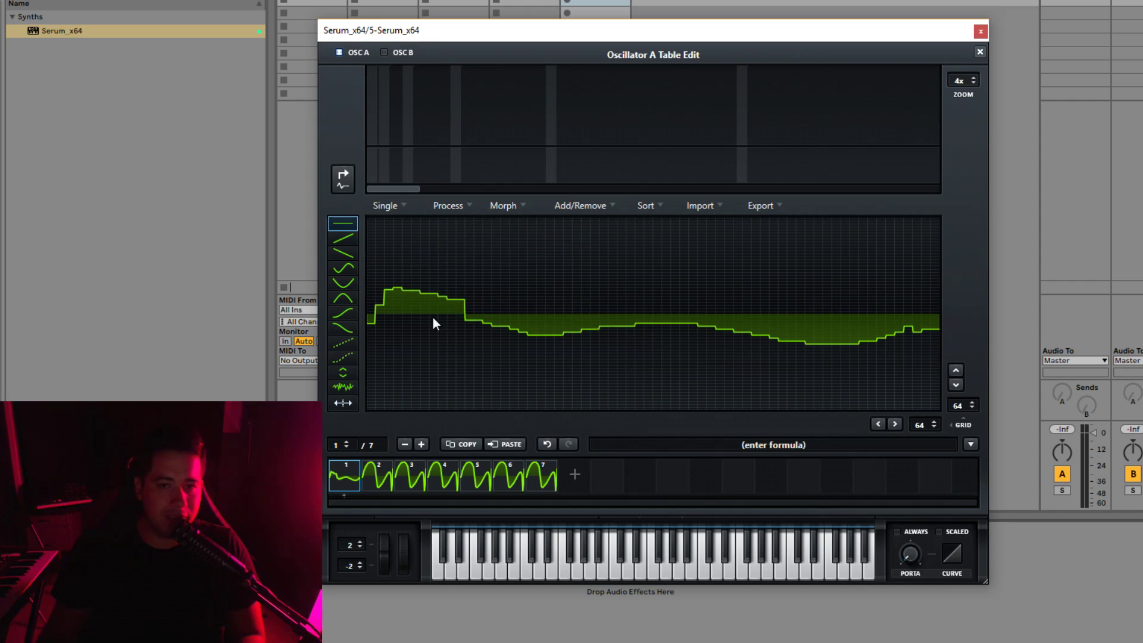
click(420, 208)
click(410, 223)
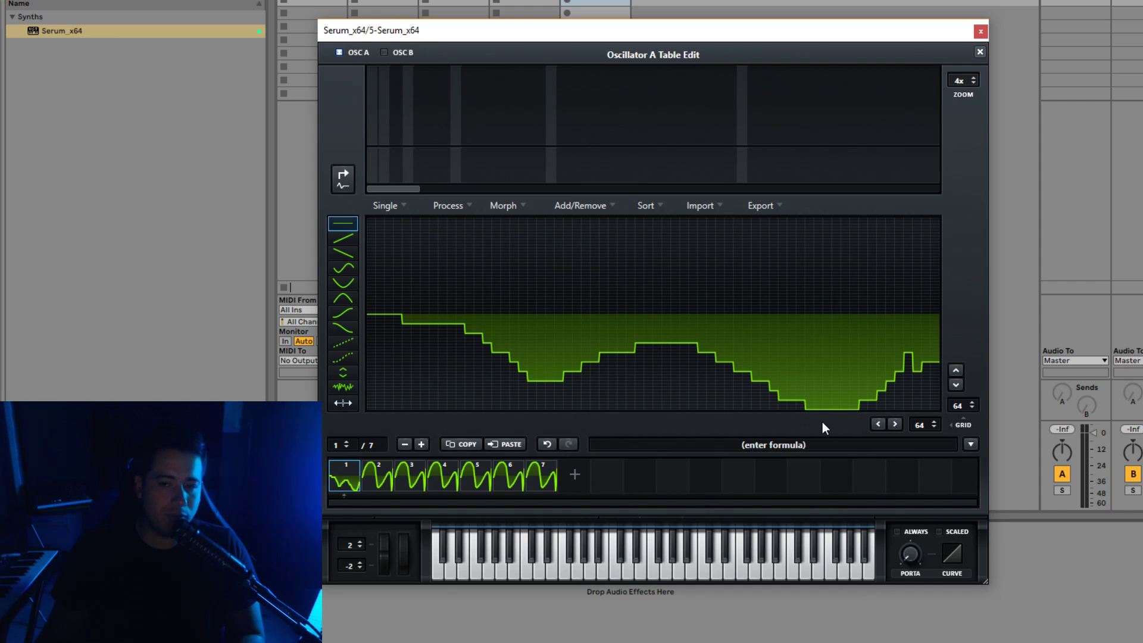
Step: Redraw frame 1 as a low stepped slope descending from a taller block at its start, and normalize it
click(401, 207)
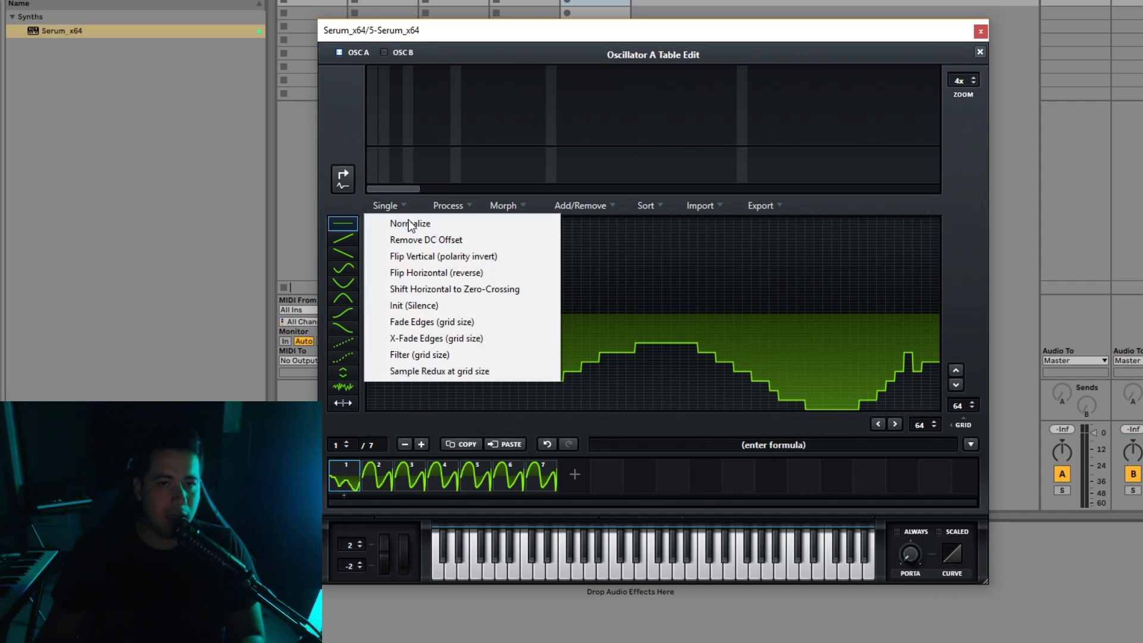
mouse_move(431, 316)
mouse_down()
mouse_move(626, 321)
mouse_move(658, 357)
mouse_move(484, 268)
mouse_move(821, 300)
mouse_move(926, 358)
mouse_move(634, 369)
mouse_move(358, 335)
mouse_move(376, 277)
mouse_move(745, 317)
mouse_move(702, 265)
mouse_move(519, 218)
mouse_move(884, 350)
mouse_move(908, 324)
mouse_move(935, 331)
mouse_move(406, 301)
mouse_up()
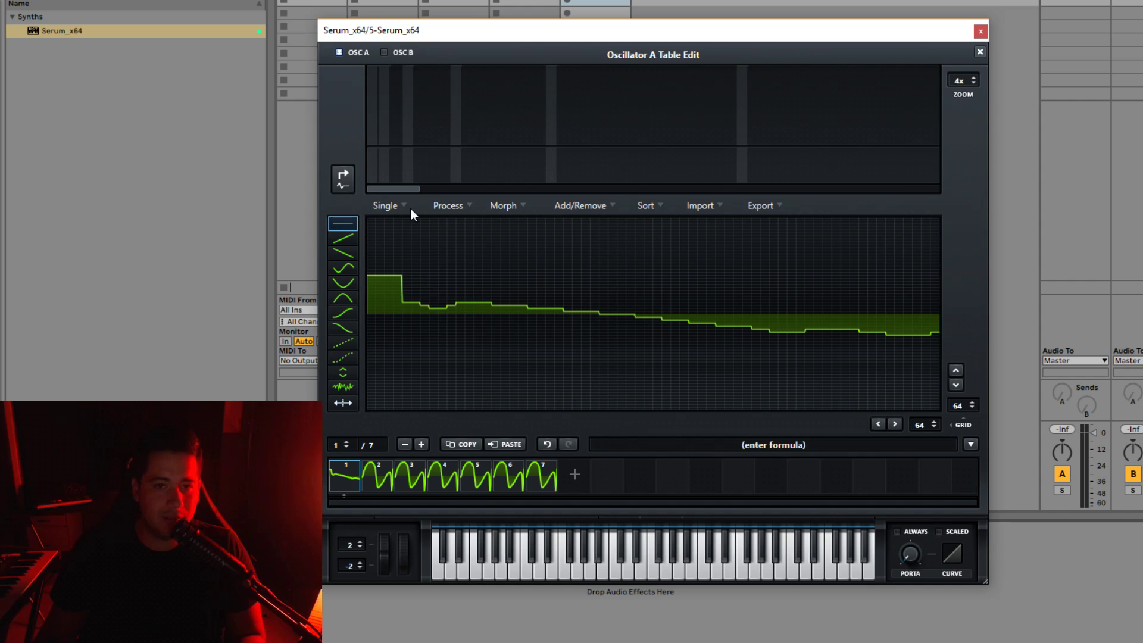
click(403, 208)
click(409, 221)
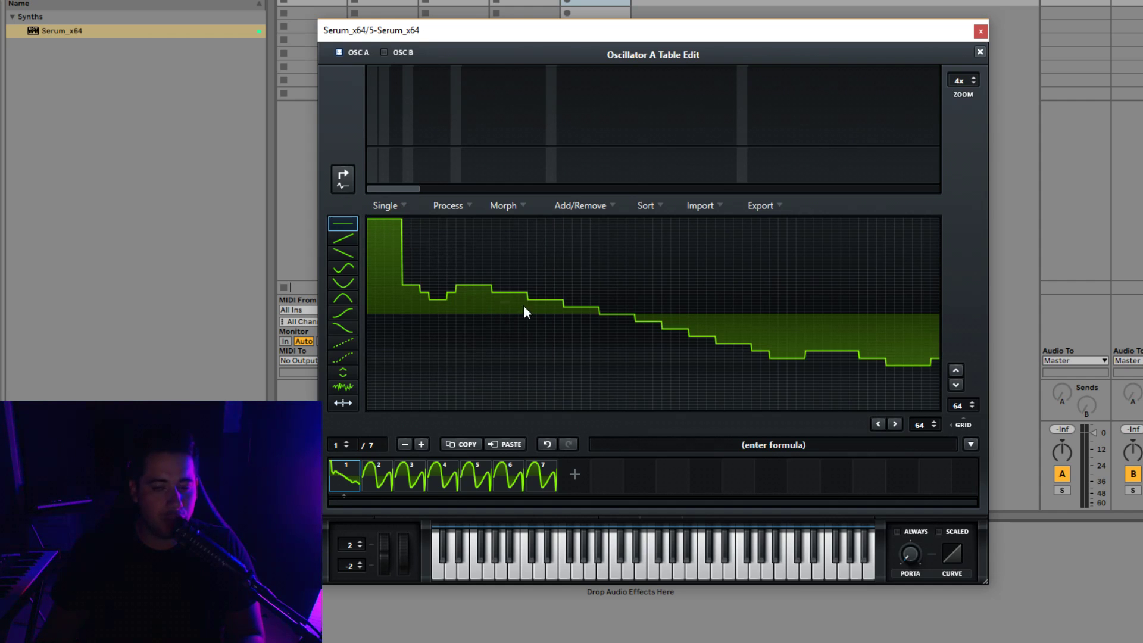
Step: Remove the DC offset from frame 1
click(388, 209)
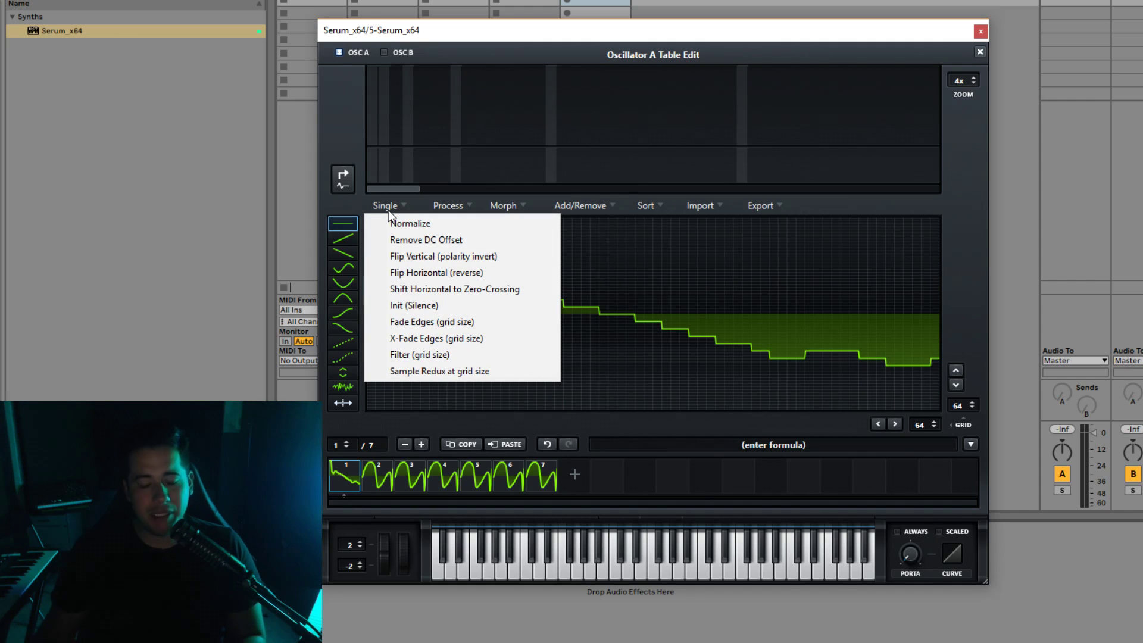
click(420, 240)
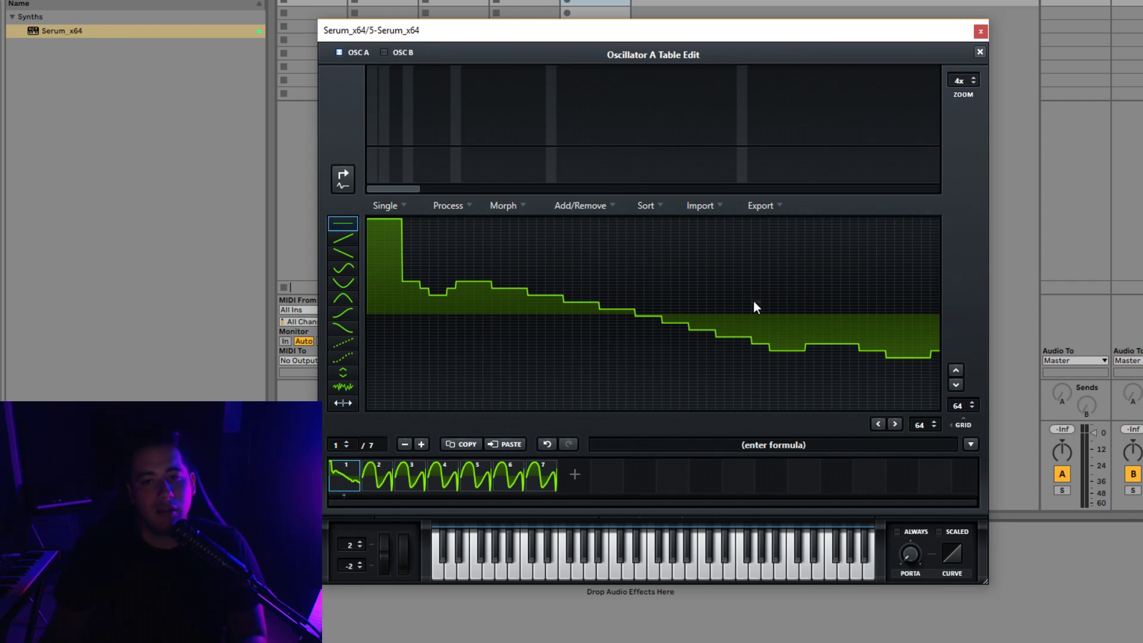
click(392, 212)
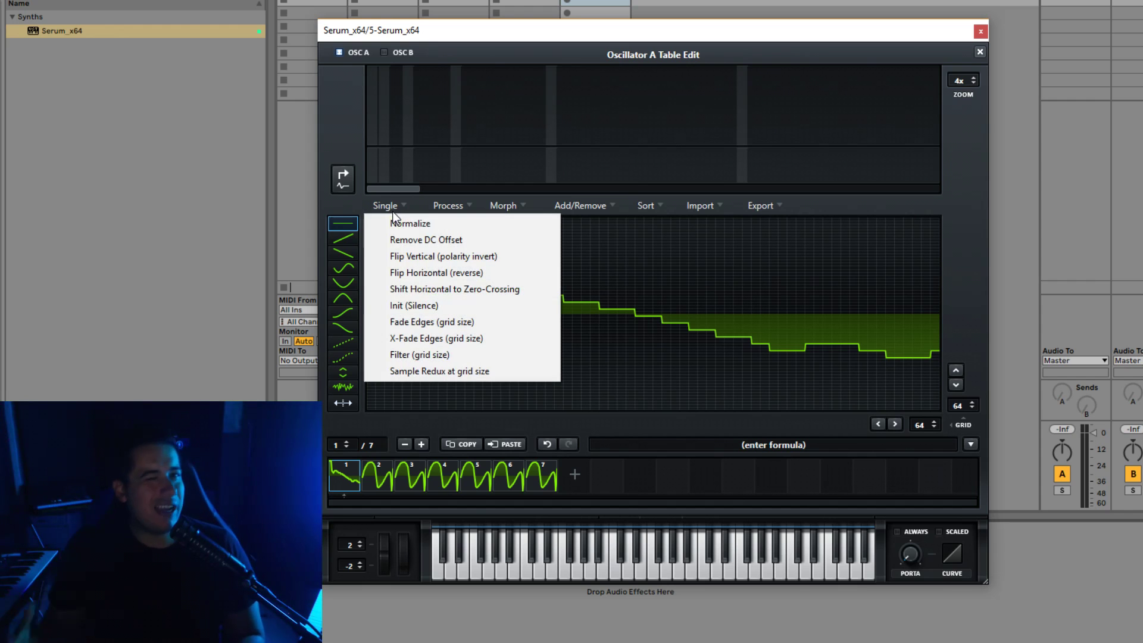
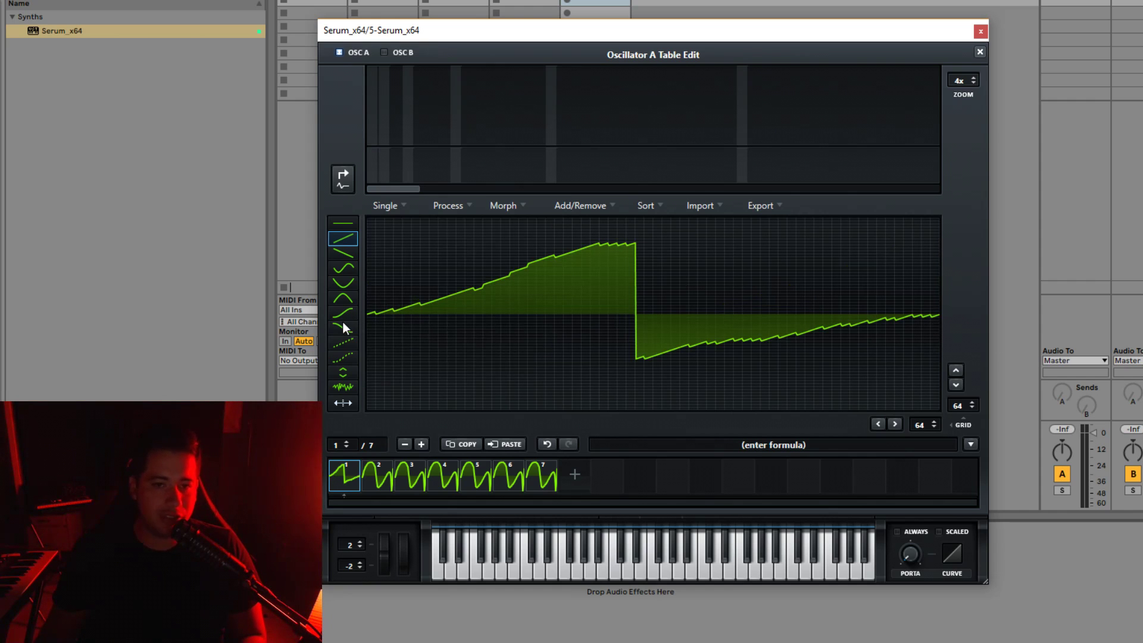
Step: Initialize frame 1 to silence, and undo it
click(384, 205)
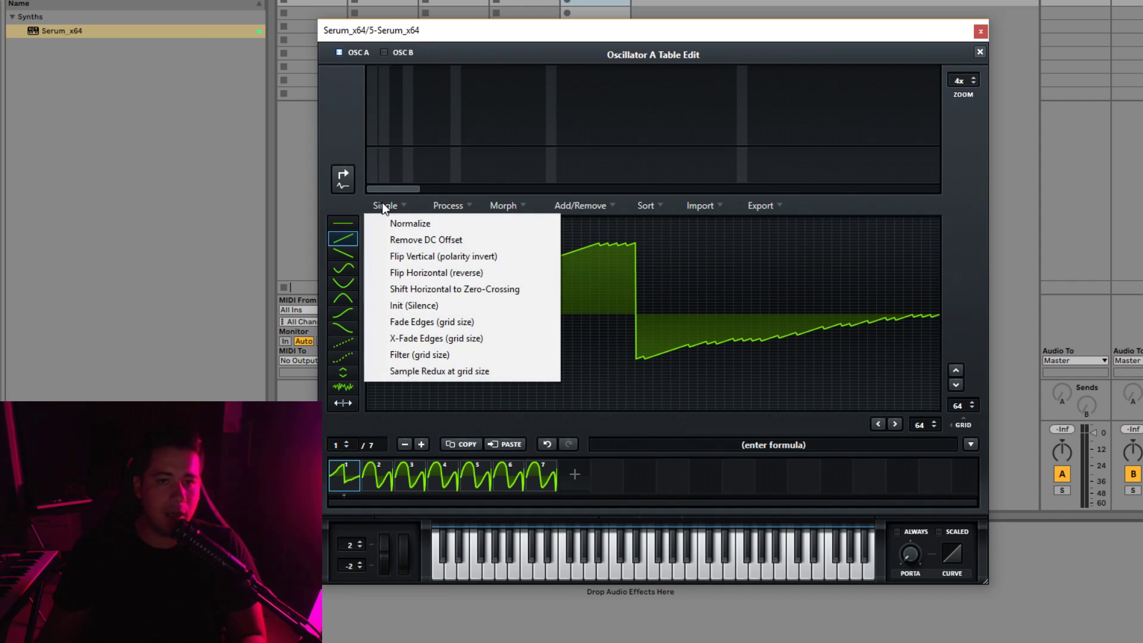
click(454, 305)
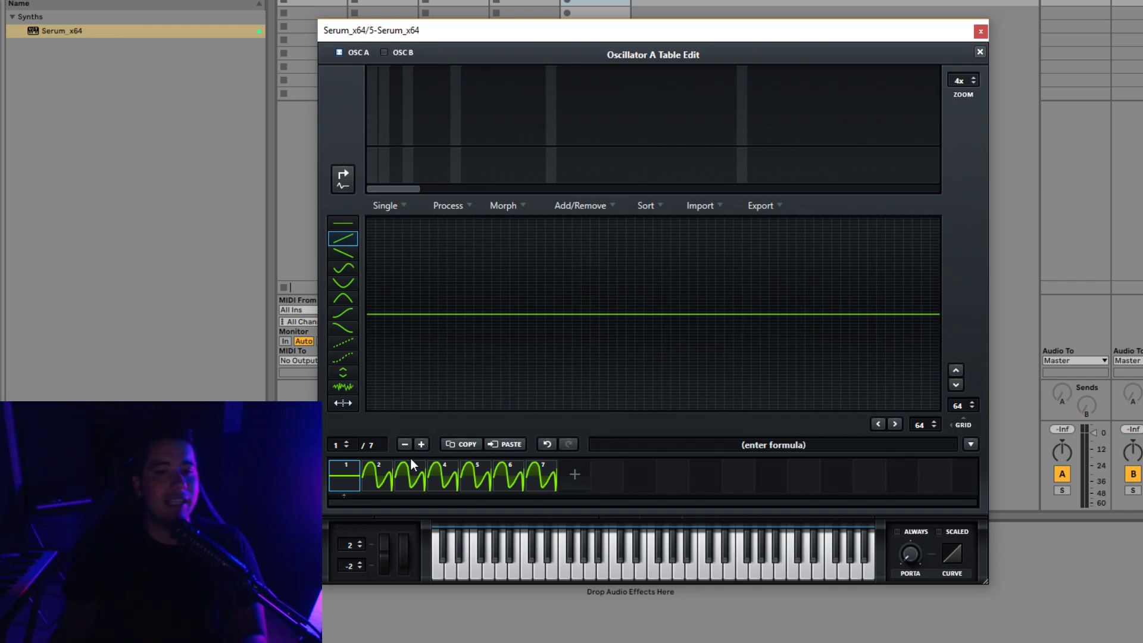
click(547, 445)
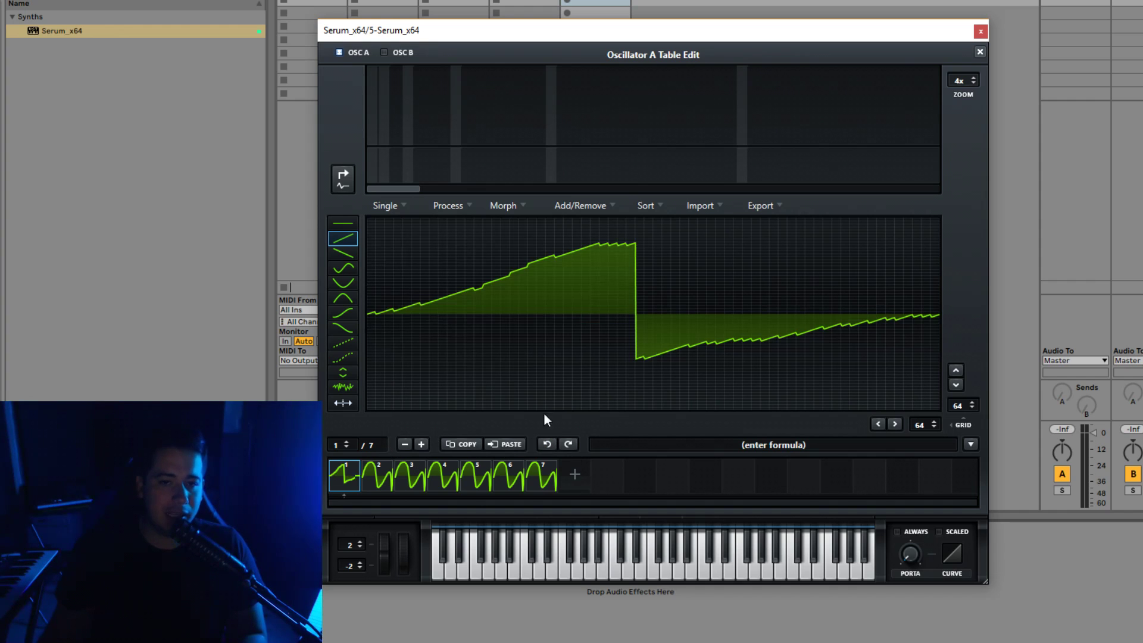
Step: Apply Fade Edges to frame 1, and redraw it with the arch shape, starting well below the centre line and ending well above it
click(386, 209)
click(454, 317)
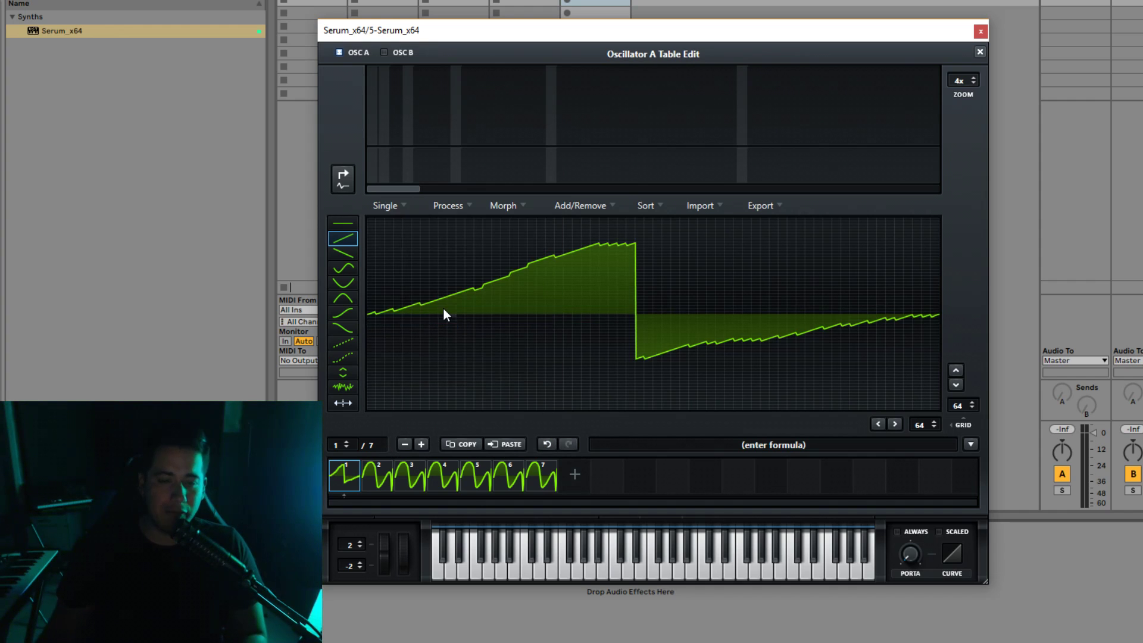
click(343, 298)
mouse_move(437, 245)
mouse_down()
mouse_move(420, 254)
mouse_move(370, 240)
mouse_move(924, 363)
mouse_move(710, 236)
mouse_move(981, 266)
mouse_up()
drag(411, 314, 341, 396)
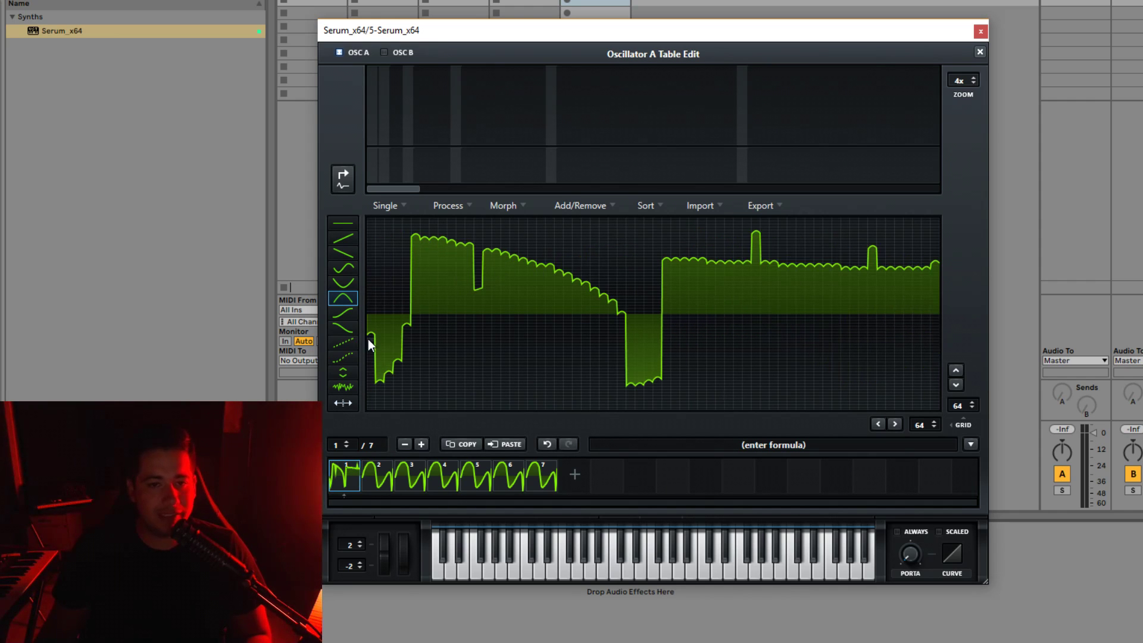
drag(362, 361, 360, 378)
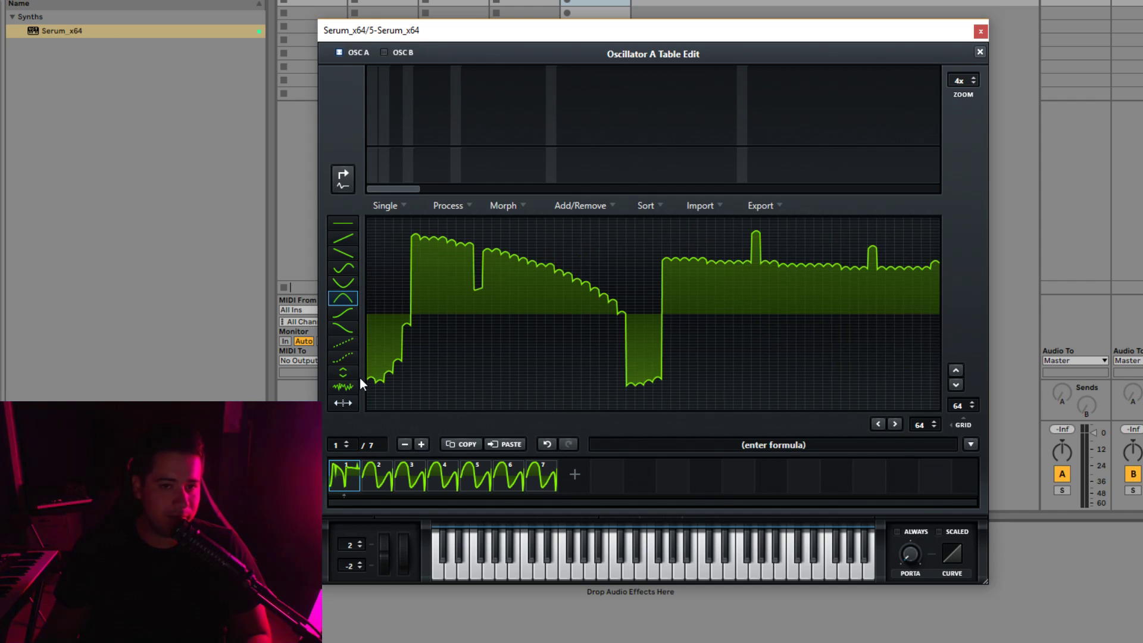
Step: Apply Fade Edges and X-Fade Edges to the arch-drawn wave in frame 1
click(398, 205)
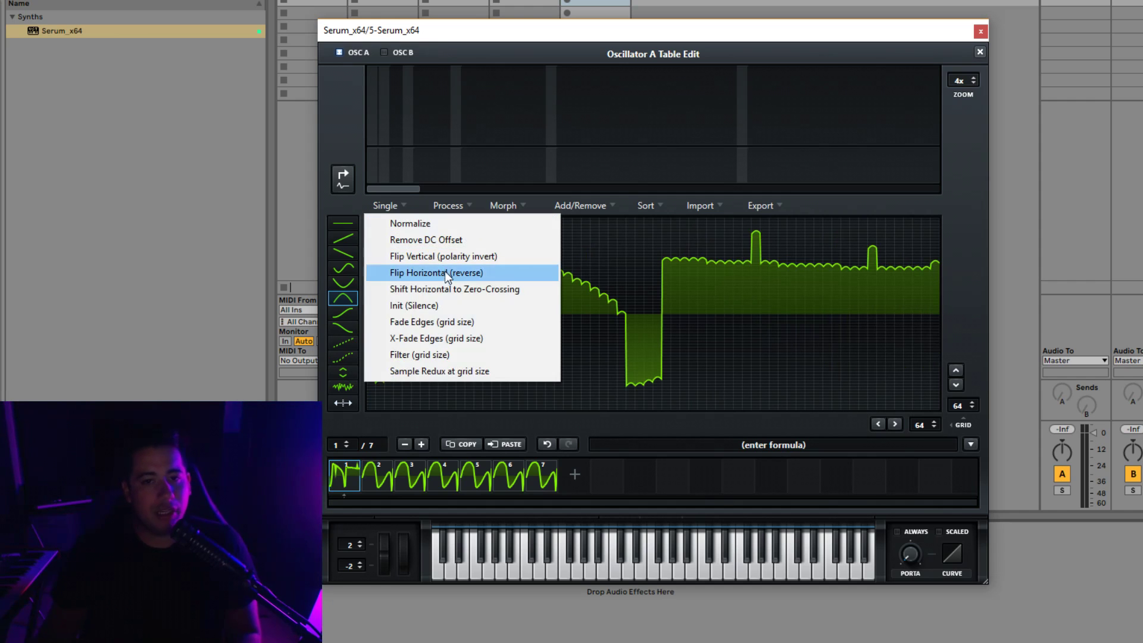
click(462, 318)
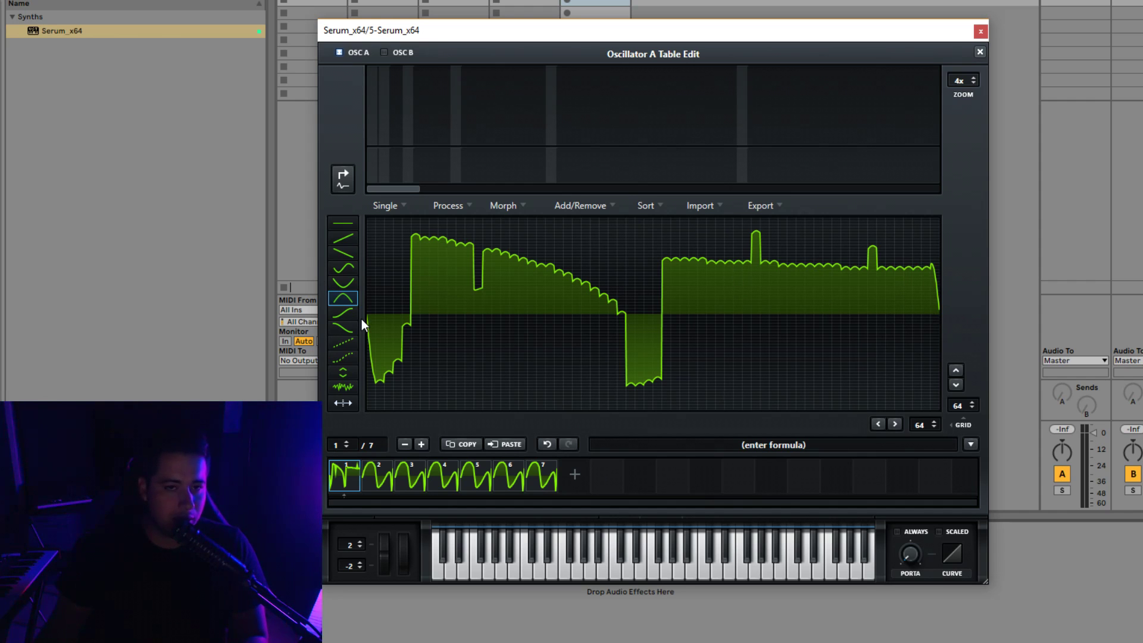
click(387, 205)
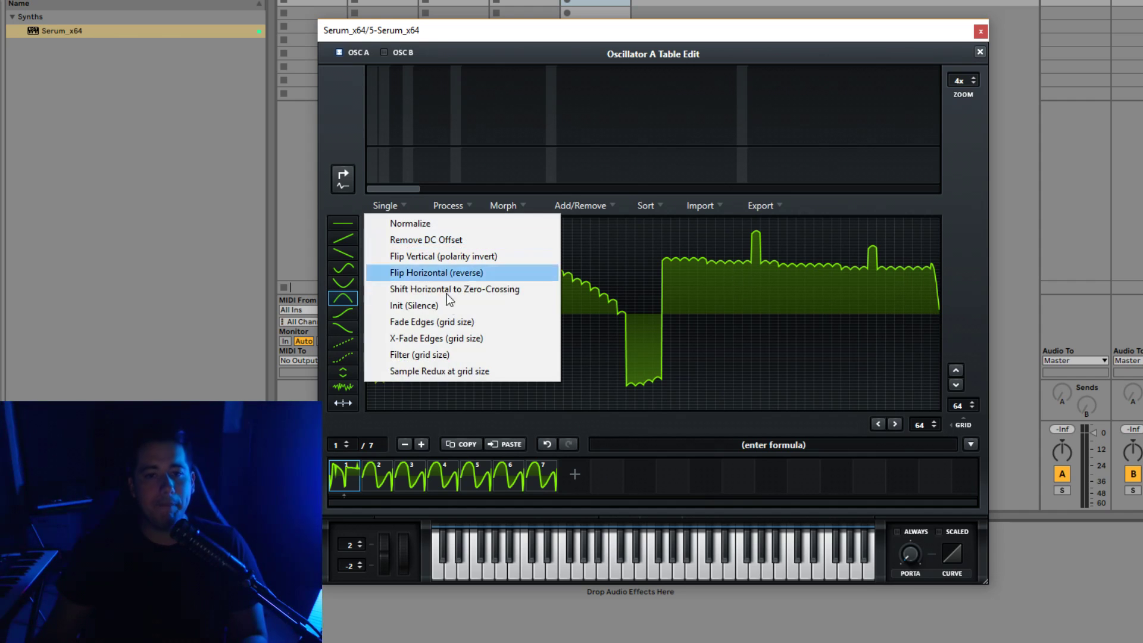
click(464, 338)
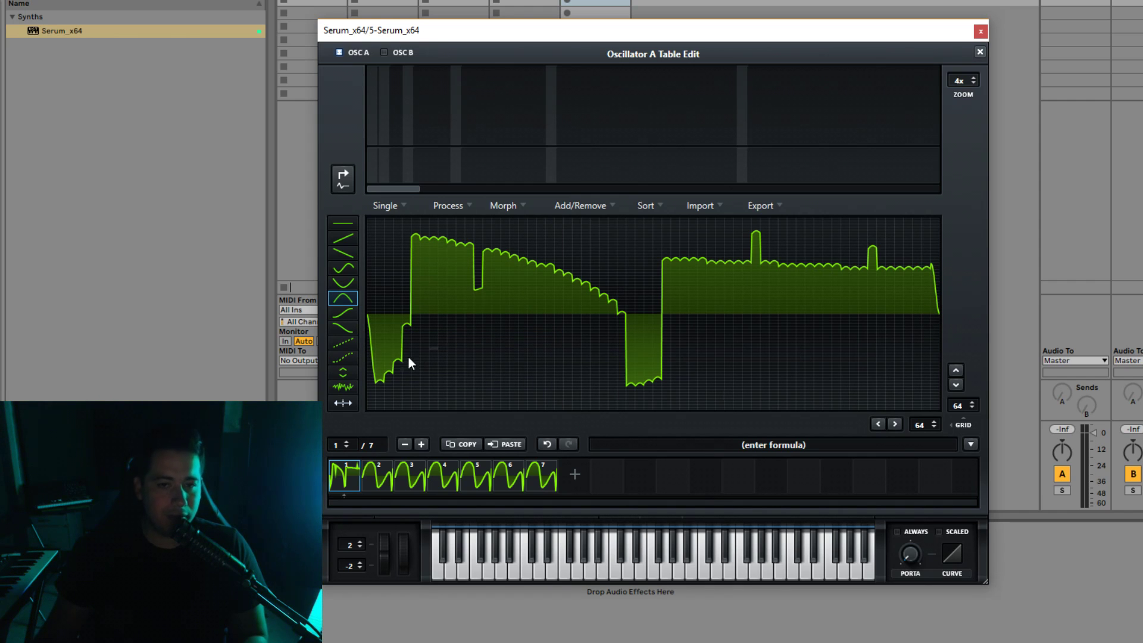
Step: Set the grid to 9 columns by 4 rows, and redraw frame 1 with the falling ramp shape as a series of sawtooth teeth
drag(958, 405, 926, 472)
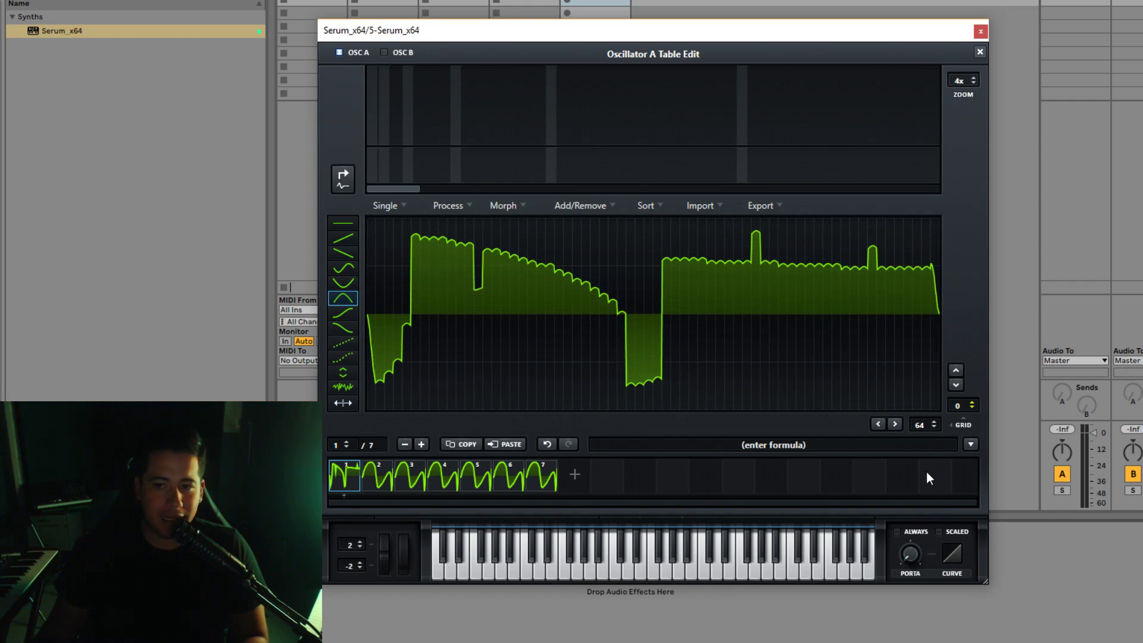
drag(930, 432, 899, 452)
mouse_move(971, 405)
mouse_down()
mouse_move(995, 355)
mouse_move(974, 391)
mouse_up()
click(343, 254)
mouse_move(372, 267)
mouse_down()
mouse_move(588, 256)
mouse_move(738, 314)
mouse_move(831, 368)
mouse_move(862, 376)
mouse_move(878, 343)
mouse_up()
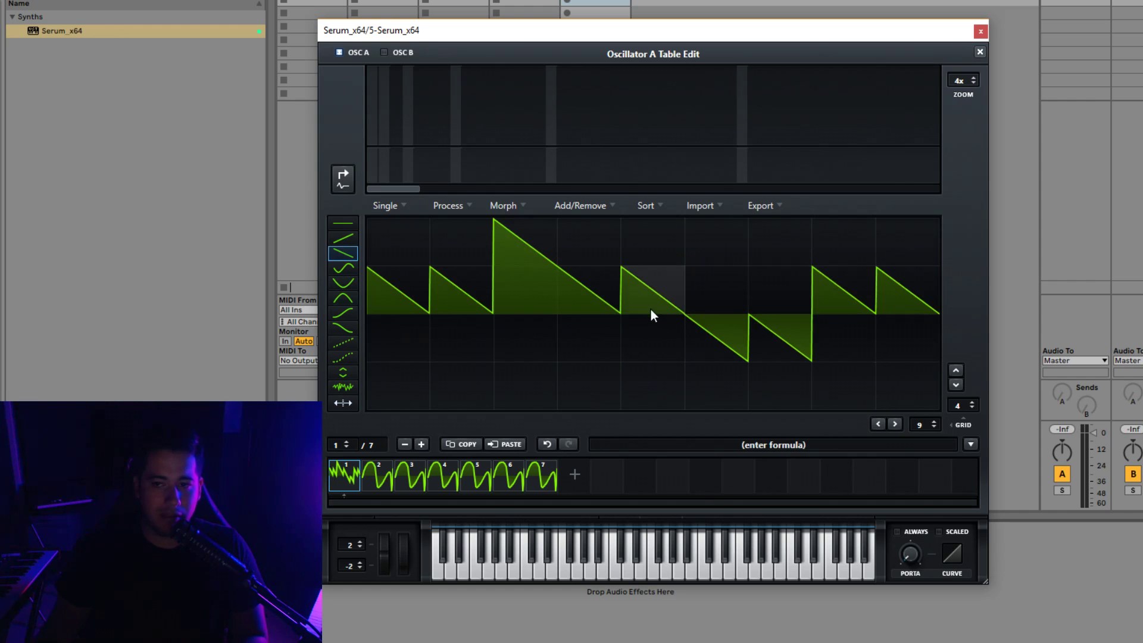
Step: Fade the edges of the sawtooth wave in frame 1 at the coarse grid size, and crossfade them
click(399, 206)
click(442, 322)
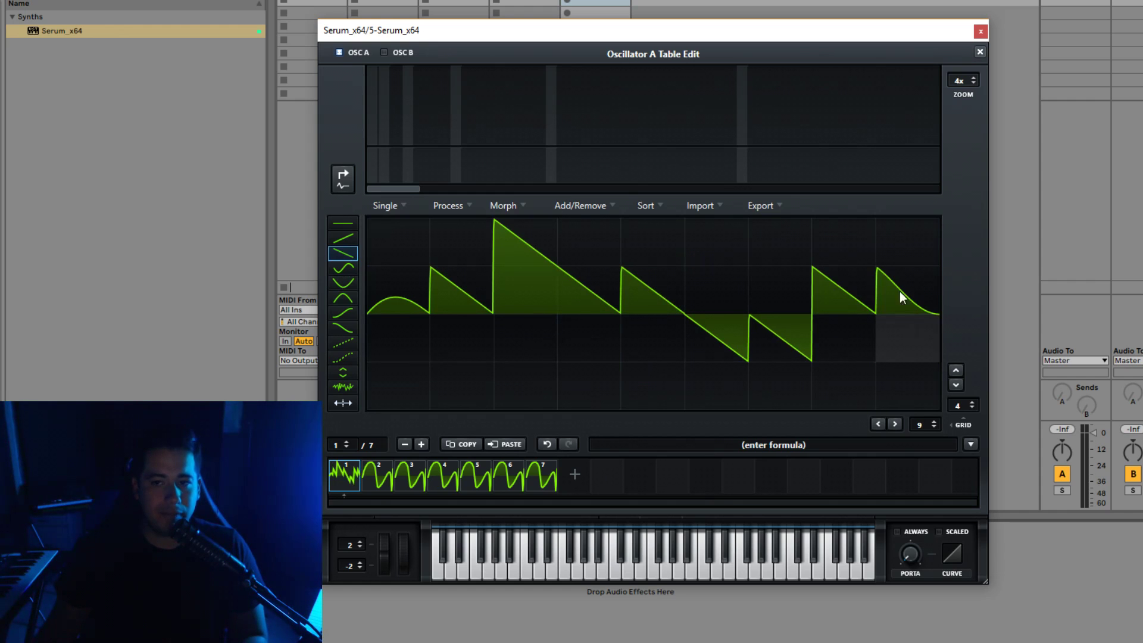
click(411, 205)
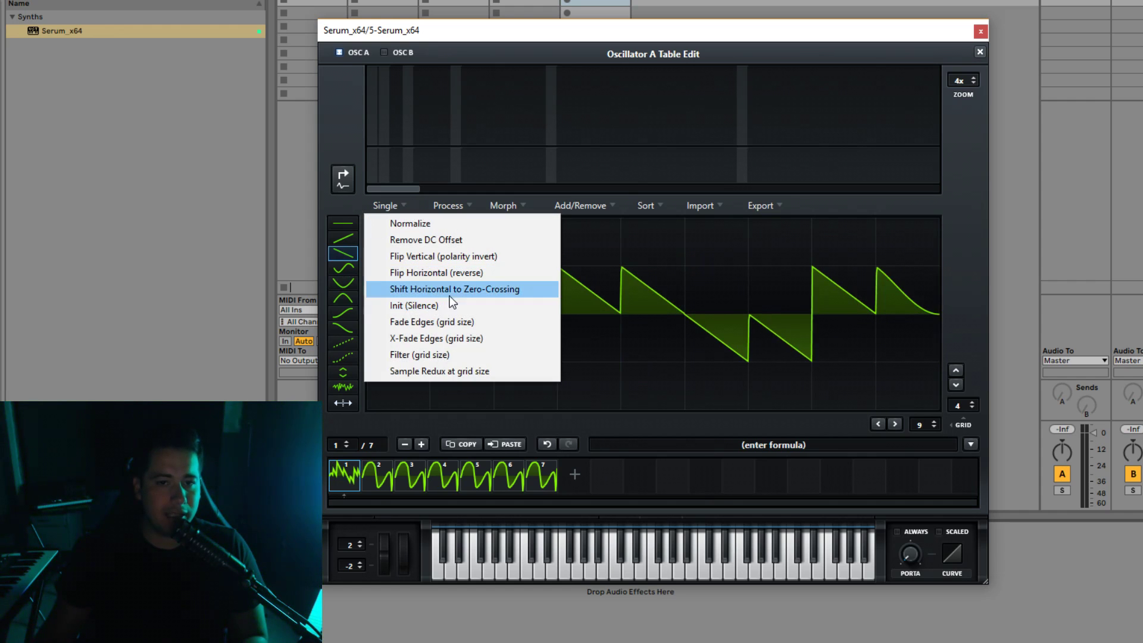
click(459, 331)
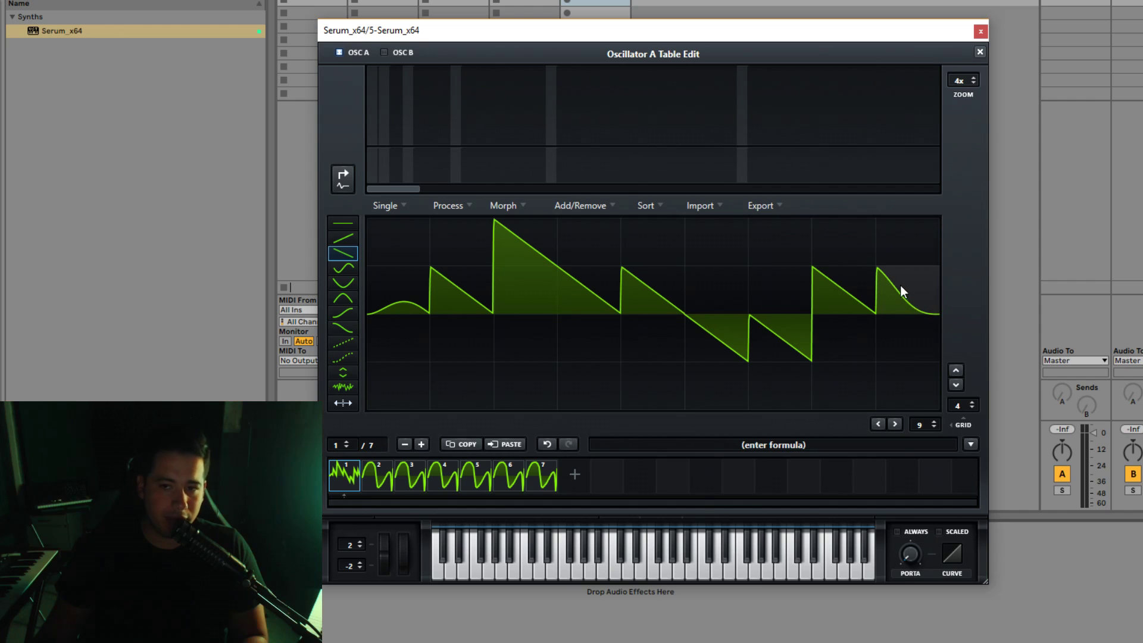
Step: Apply Sample Redux to frame 1 at the current grid, and again with the grid set to 30 columns by 29 rows
click(385, 208)
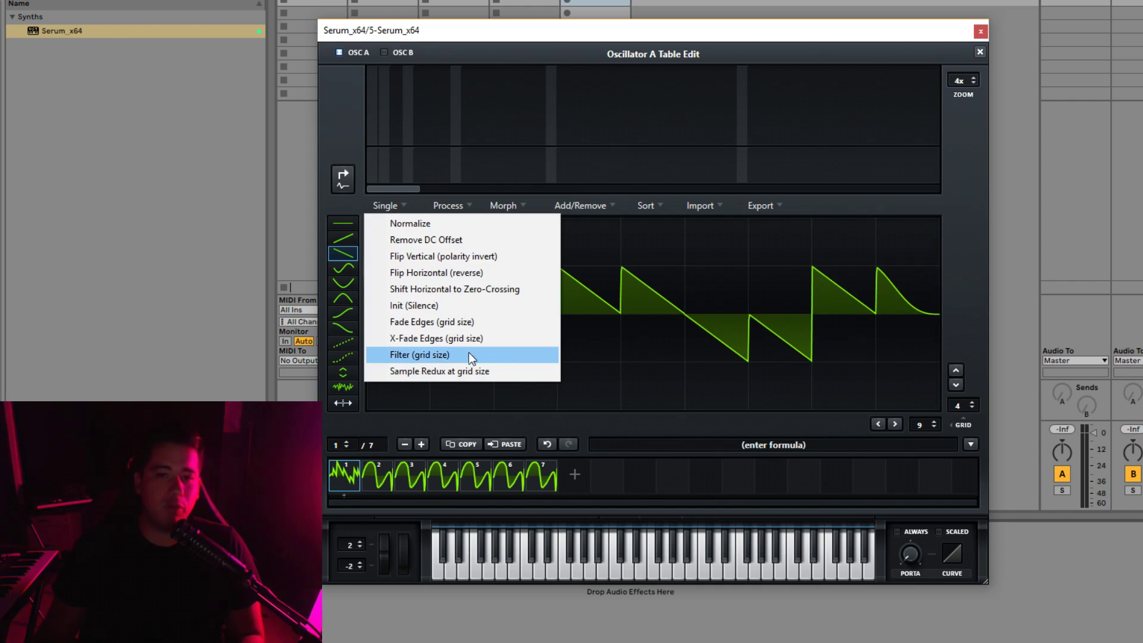
click(449, 371)
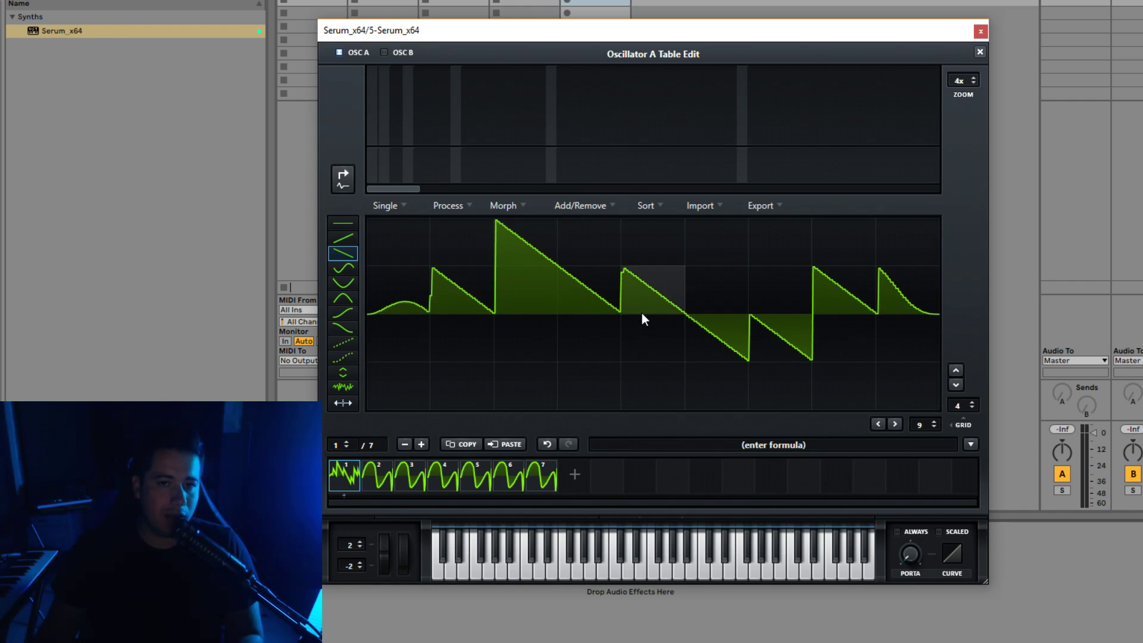
drag(957, 405, 955, 378)
drag(923, 436, 756, 299)
click(387, 205)
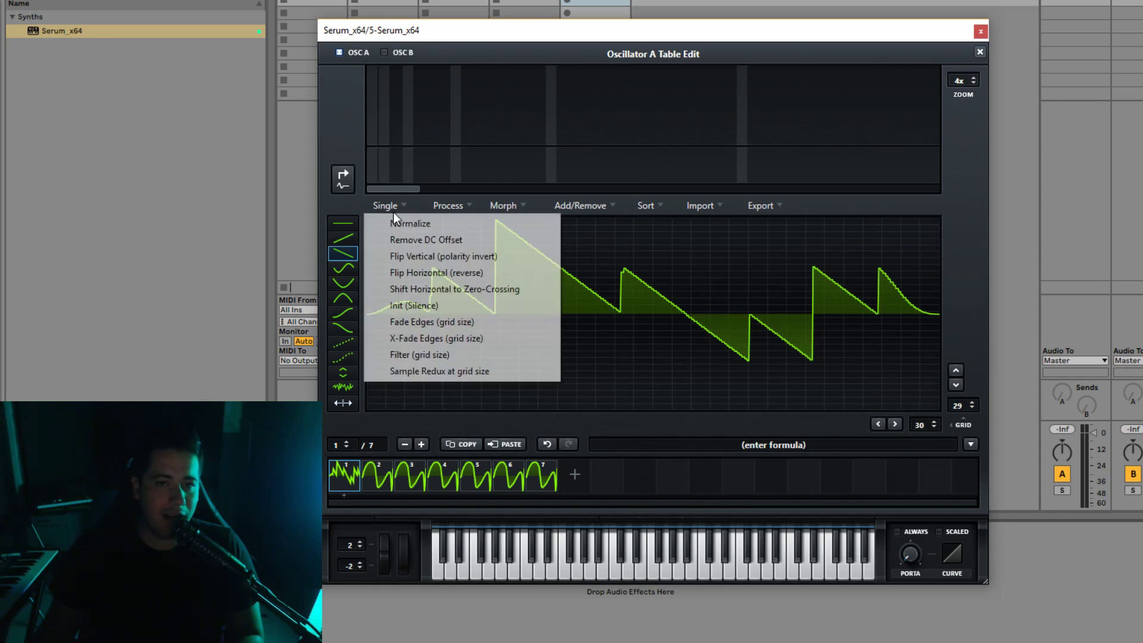
click(453, 371)
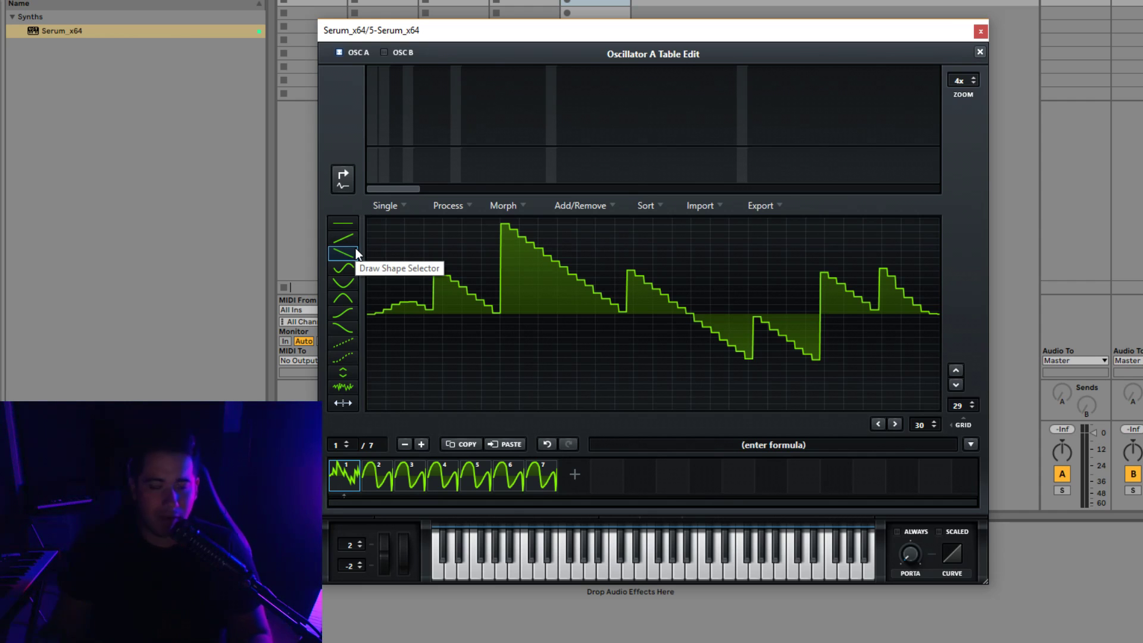
Step: Leave the table editor and load EVO - Wavetable 10 from the Evosounds - Hexagon Revolution Wavetables into oscillator A
click(433, 205)
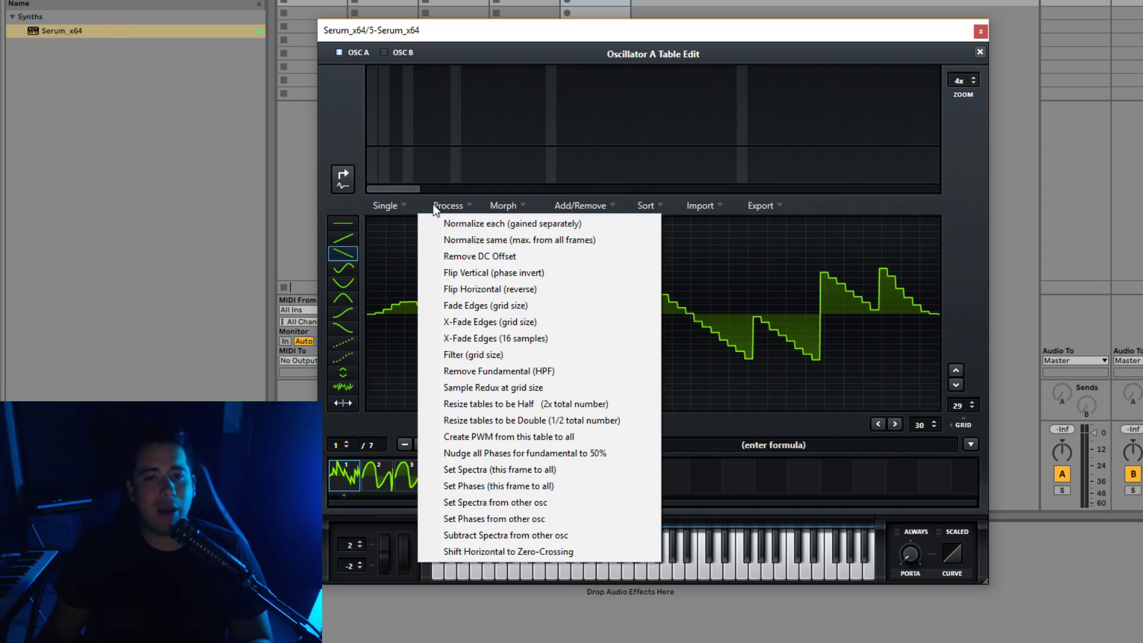
click(981, 53)
click(981, 54)
click(554, 125)
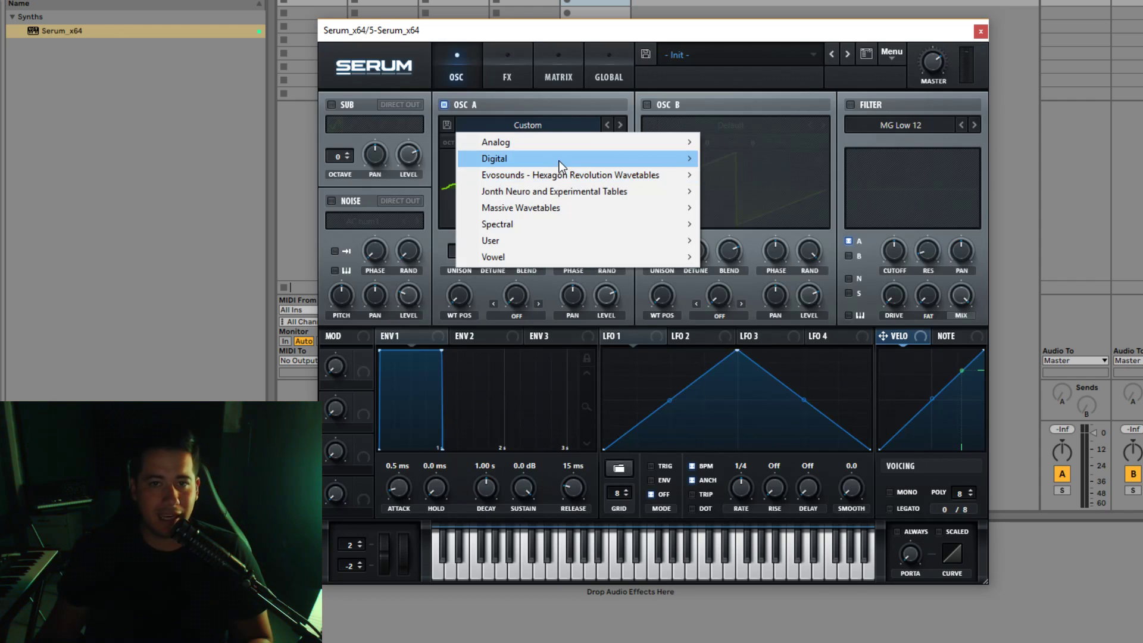
mouse_move(577, 173)
click(759, 322)
mouse_move(457, 301)
mouse_down()
mouse_move(448, 291)
mouse_move(454, 301)
mouse_up()
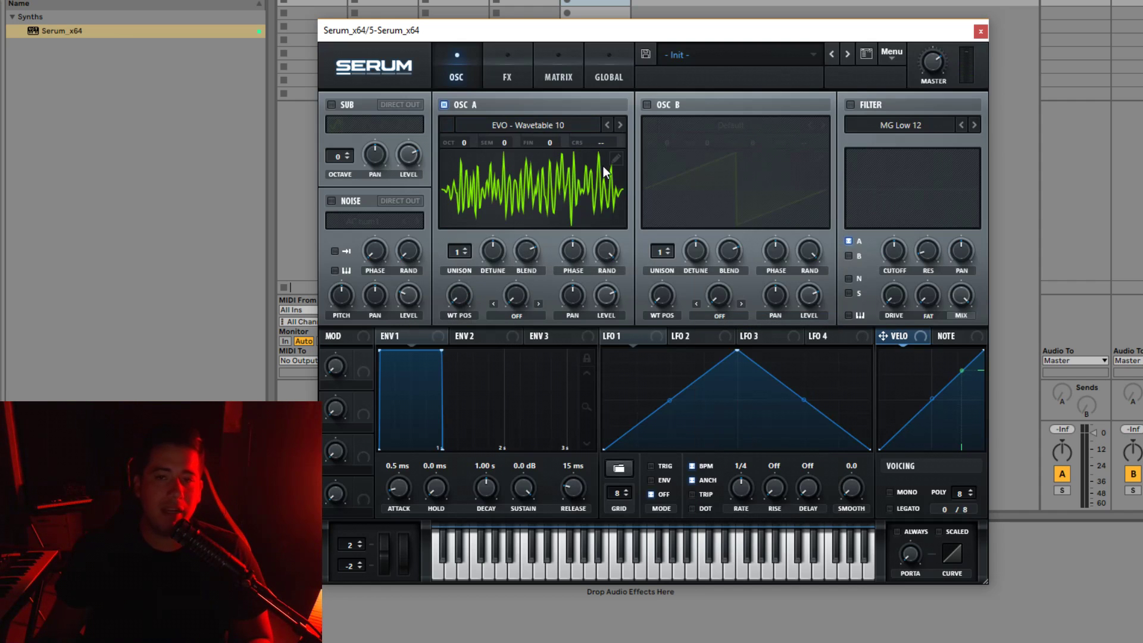
Step: Reopen the oscillator A table editor, look through the loaded wavetable's frames, and return to frame 1
click(616, 158)
mouse_move(394, 558)
mouse_down()
mouse_move(395, 536)
mouse_move(395, 557)
mouse_up()
click(449, 203)
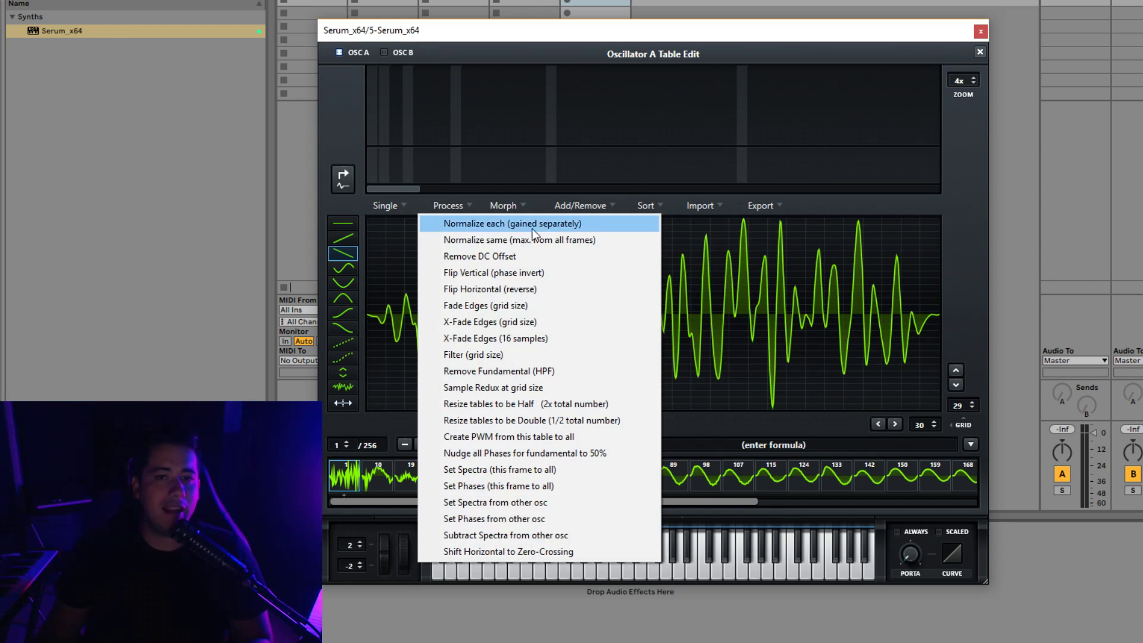
drag(356, 480, 929, 486)
click(376, 475)
drag(572, 504, 356, 503)
click(349, 479)
Step: Review the whole-table processing and morph commands, and examine the waveforms along the frame strip, including frames 19 and 36
click(453, 204)
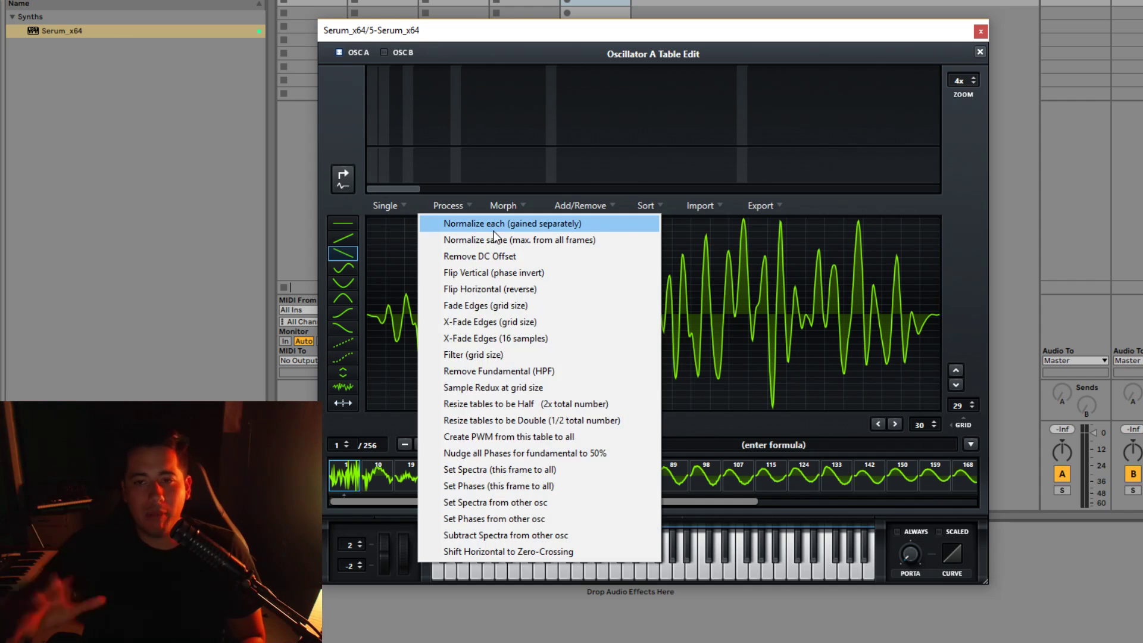
click(408, 297)
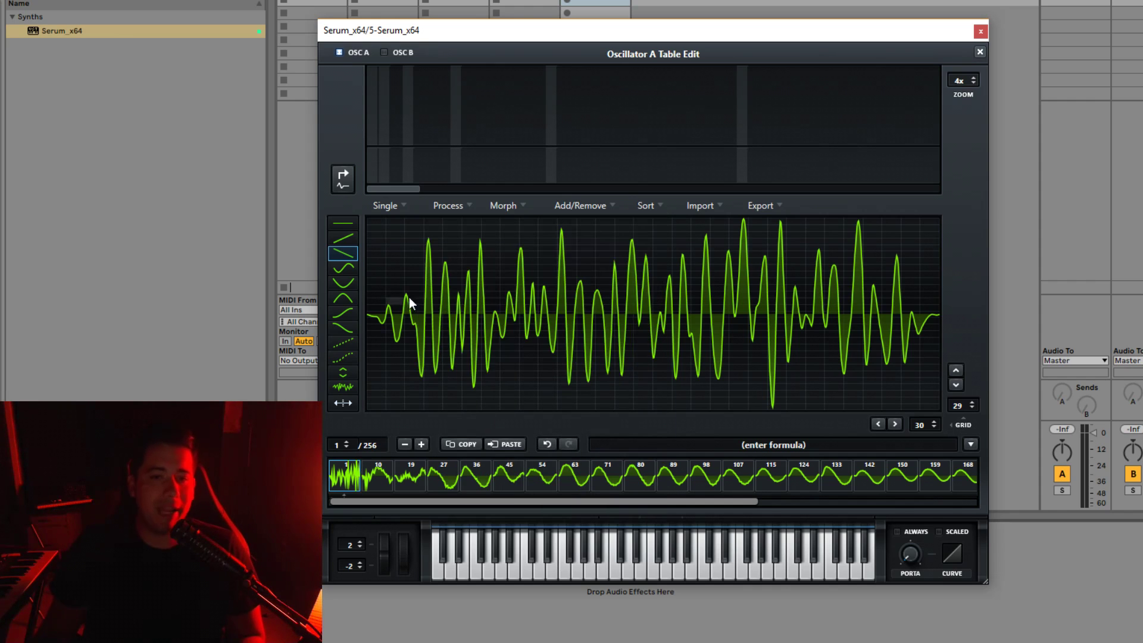
drag(369, 485, 344, 474)
click(503, 205)
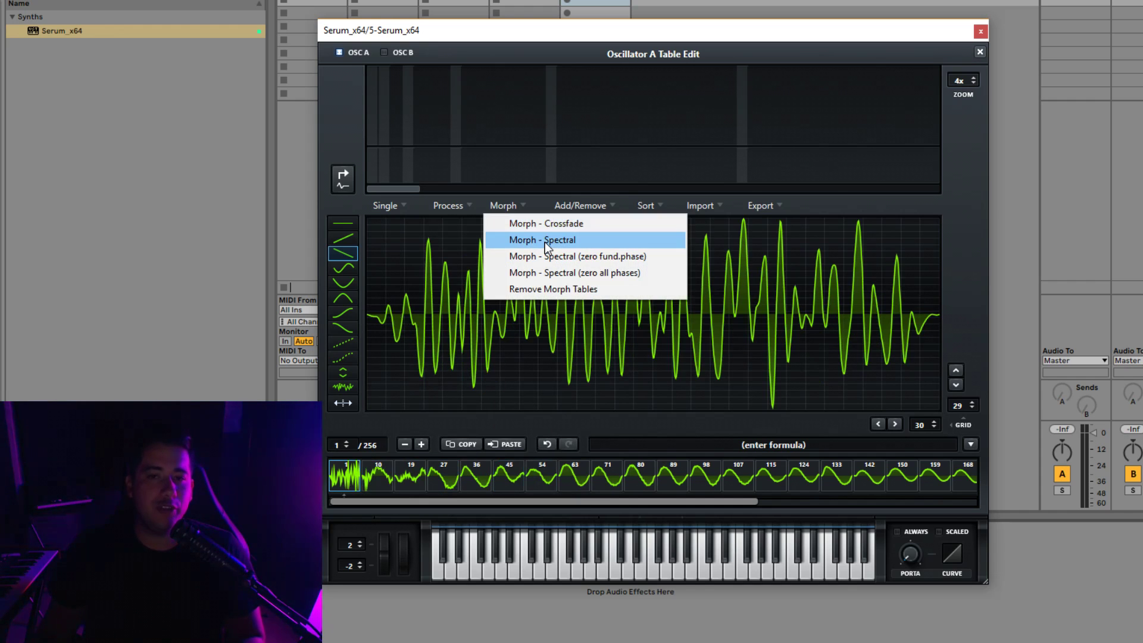
click(452, 206)
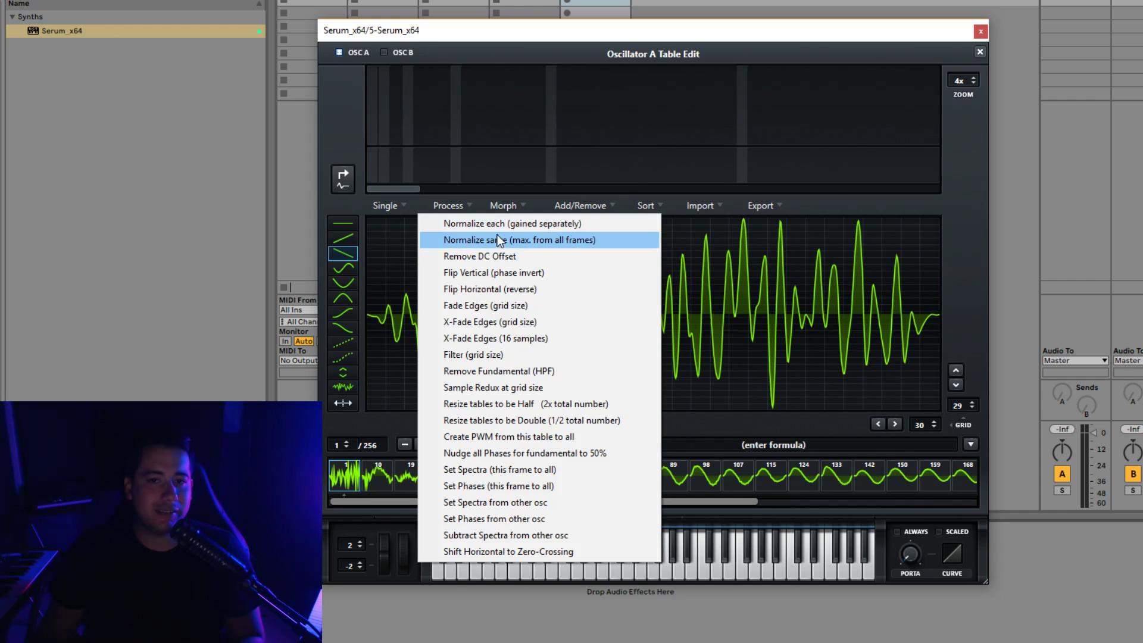
click(740, 472)
drag(744, 502, 876, 499)
drag(799, 500, 524, 499)
click(412, 475)
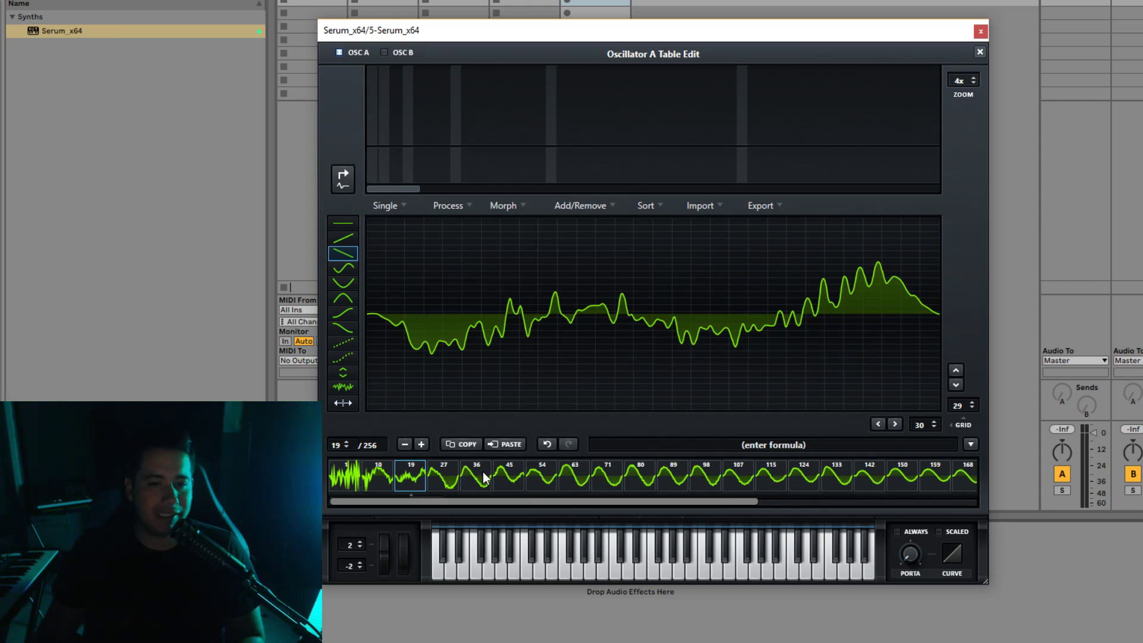
click(480, 472)
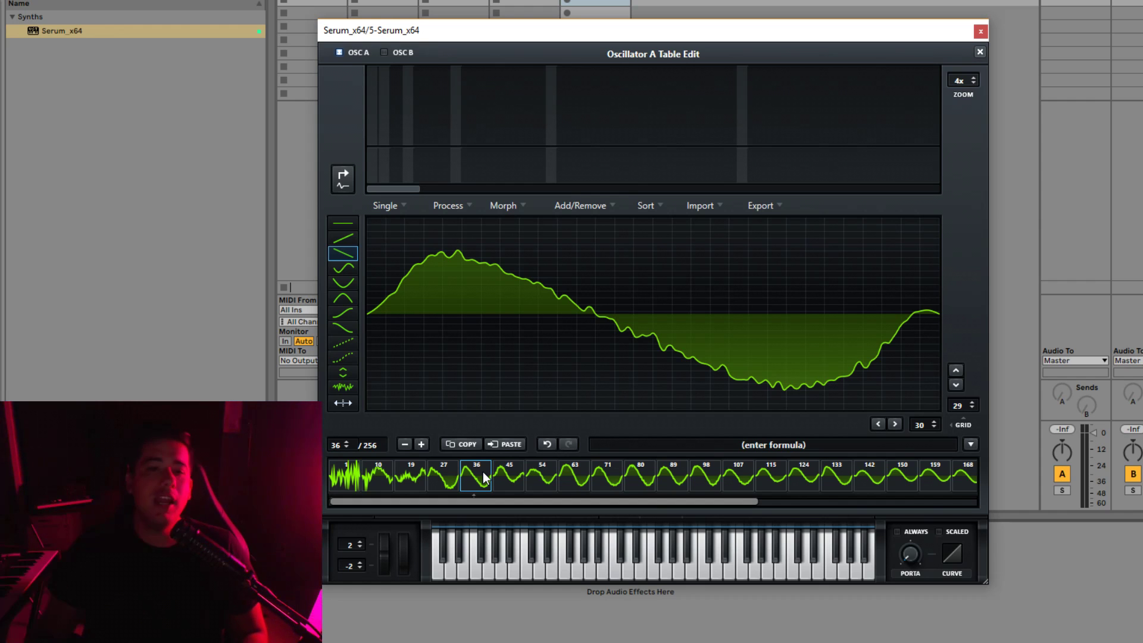
Step: Look over the whole-table processing commands, compare the waveforms of frames 1, 19 and 10, and return to frame 1
click(470, 206)
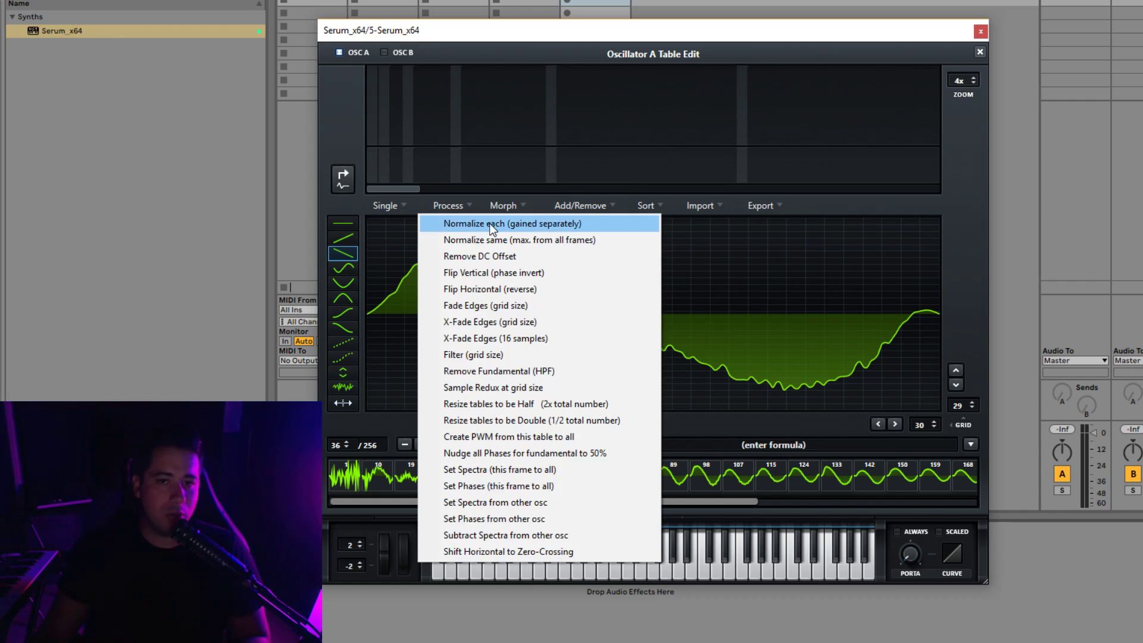
click(631, 84)
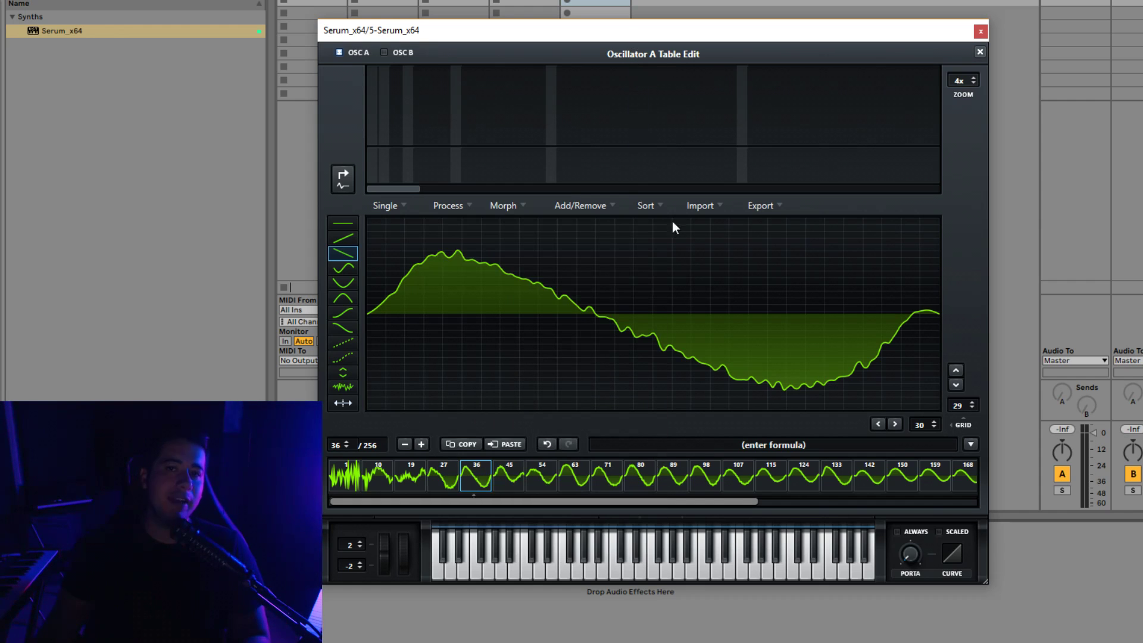
click(341, 483)
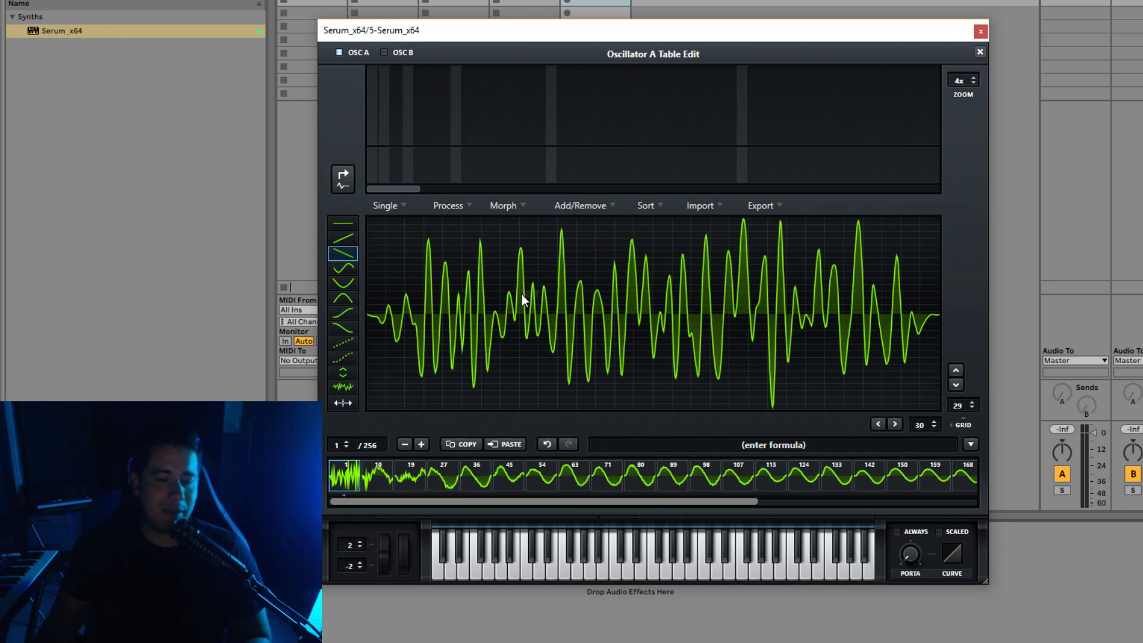
click(409, 473)
click(388, 476)
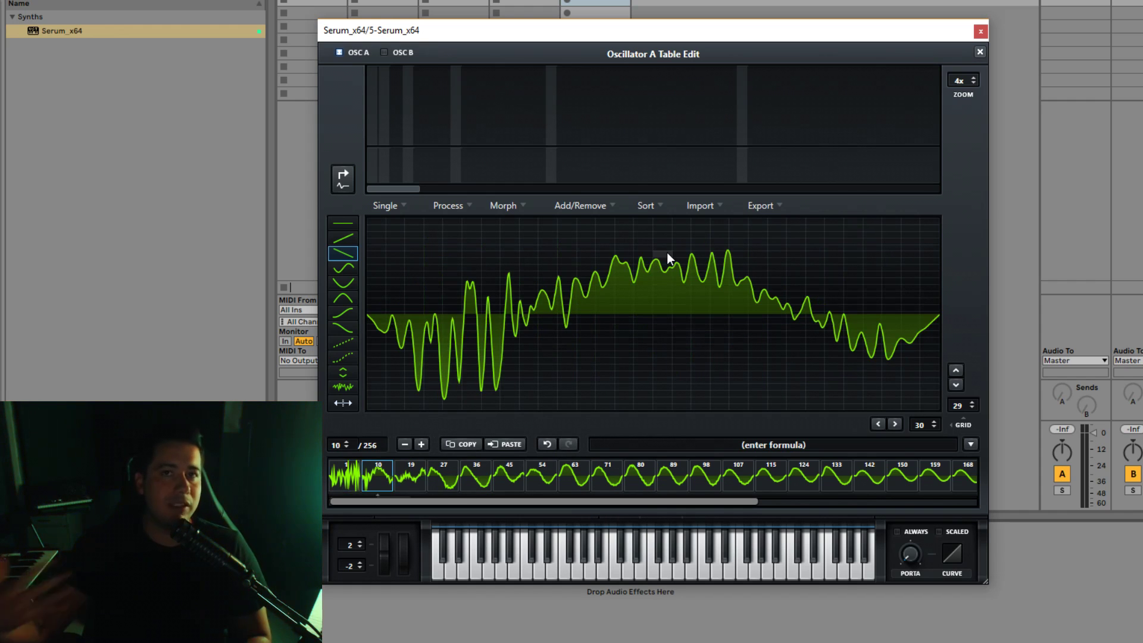
click(345, 476)
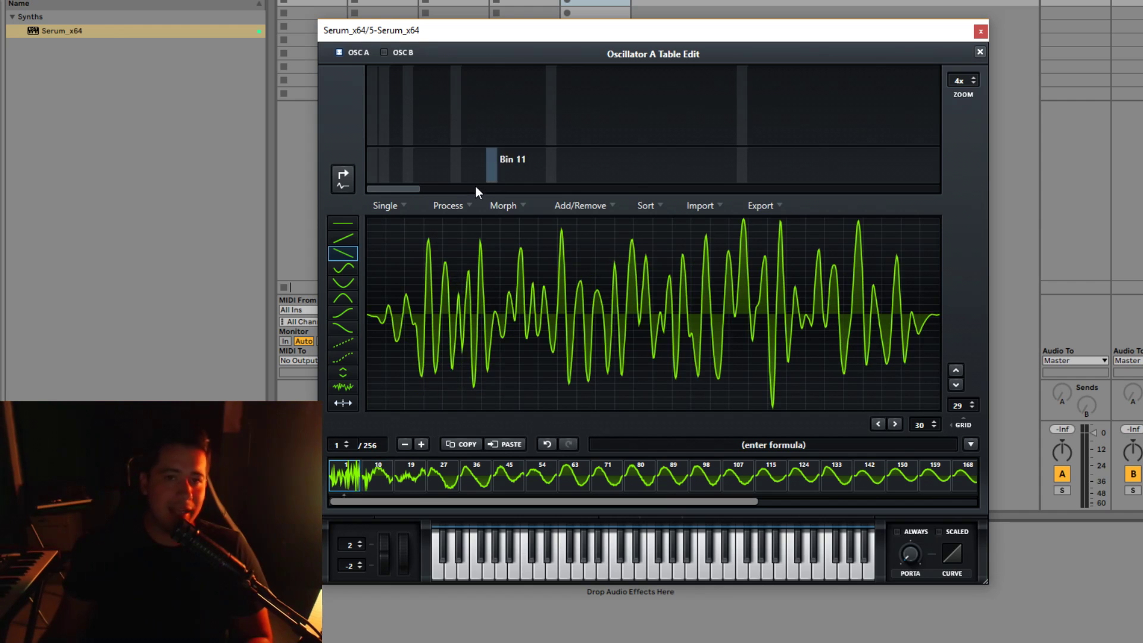
Step: Apply Normalize same (max. from all frames) to the wavetable, and check frame 54 and a mod wheel sweep through the frames
click(462, 205)
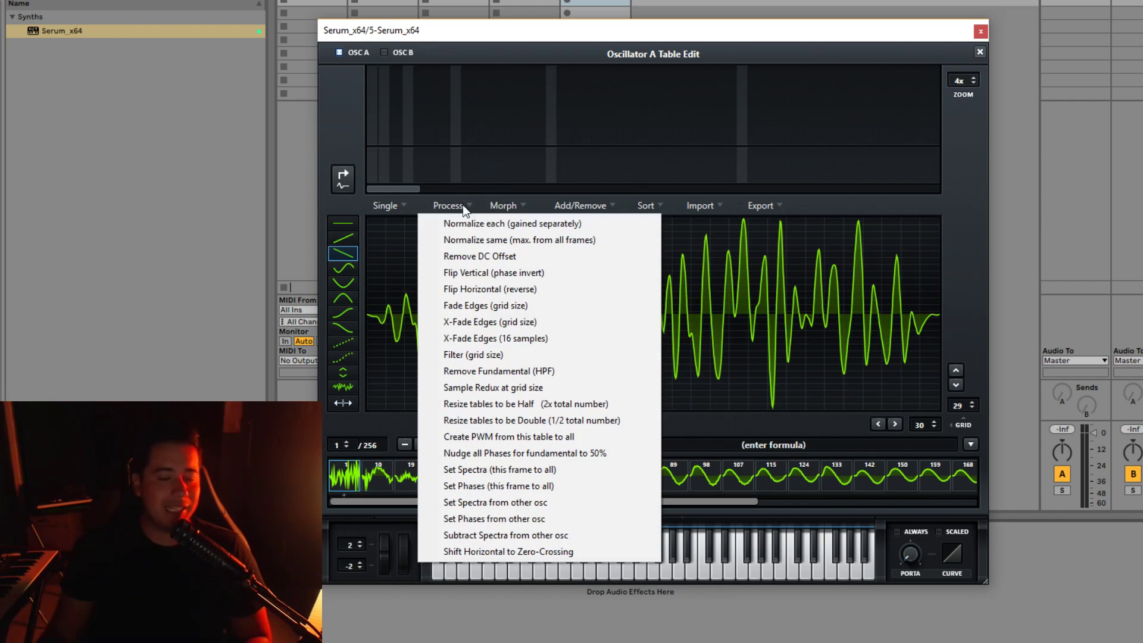
click(531, 239)
click(535, 480)
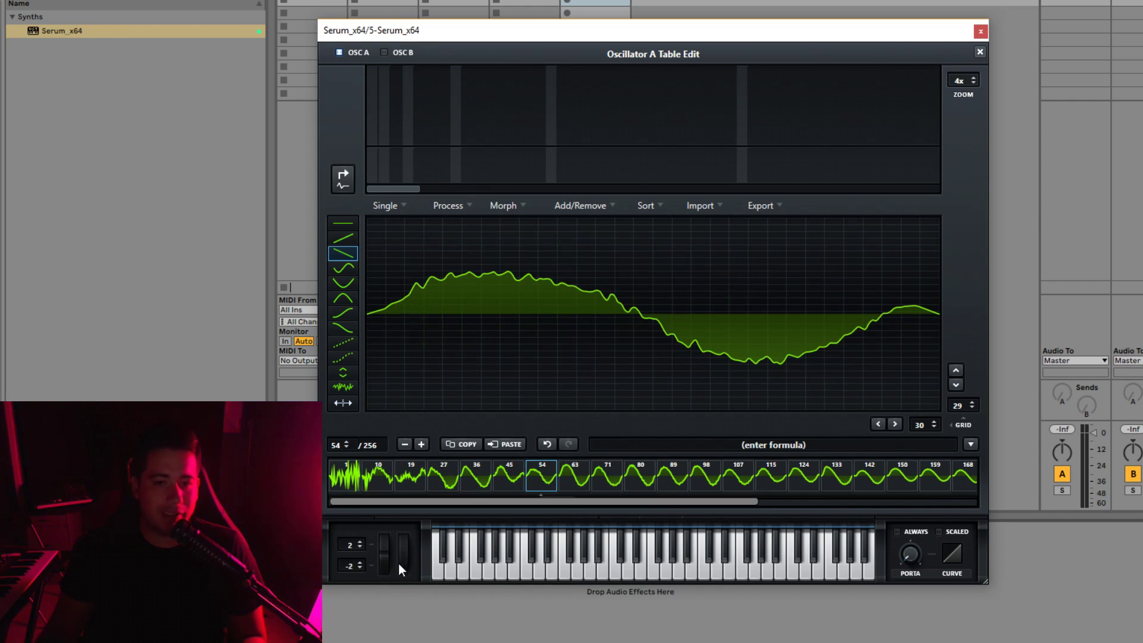
drag(398, 567, 421, 552)
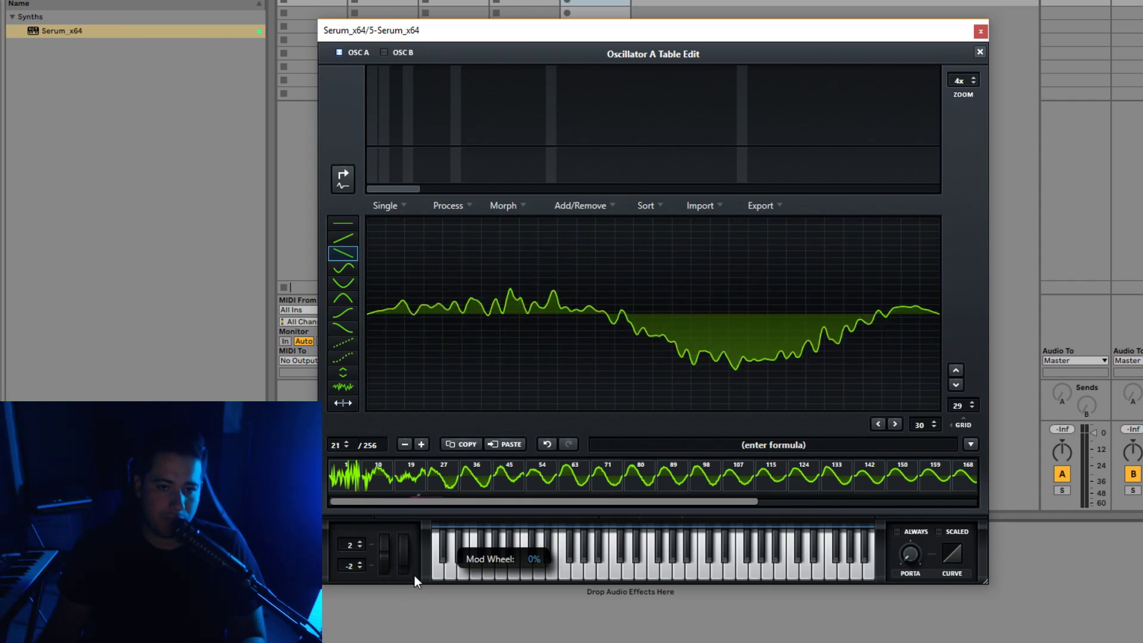
Step: Apply Remove Fundamental (HPF) to every frame, and undo and redo it to compare the waveforms
click(452, 206)
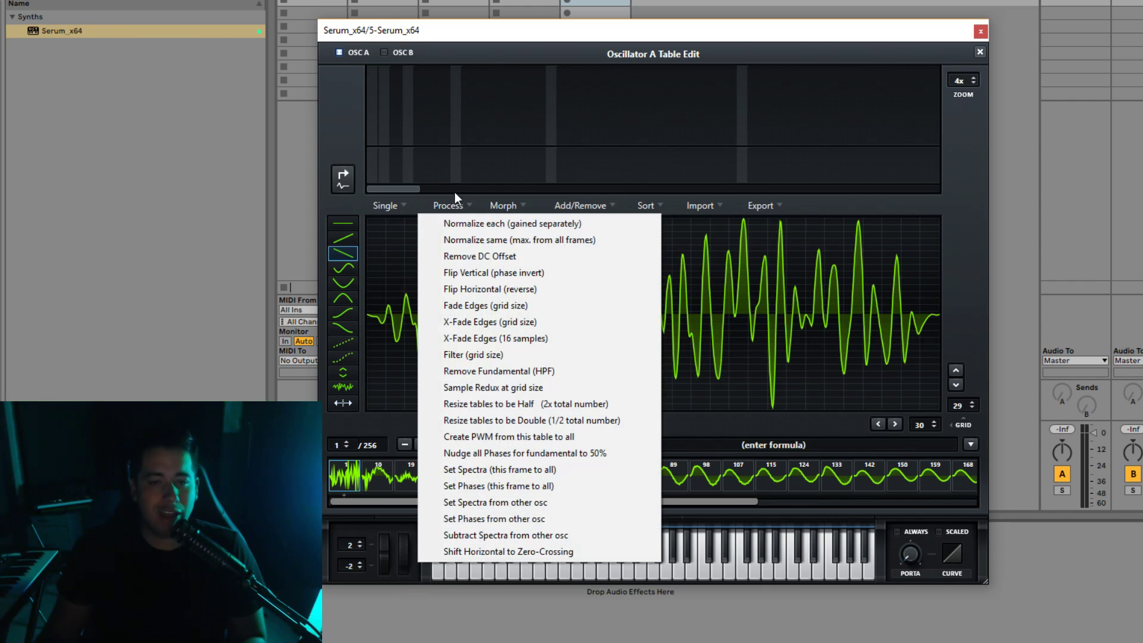
click(530, 374)
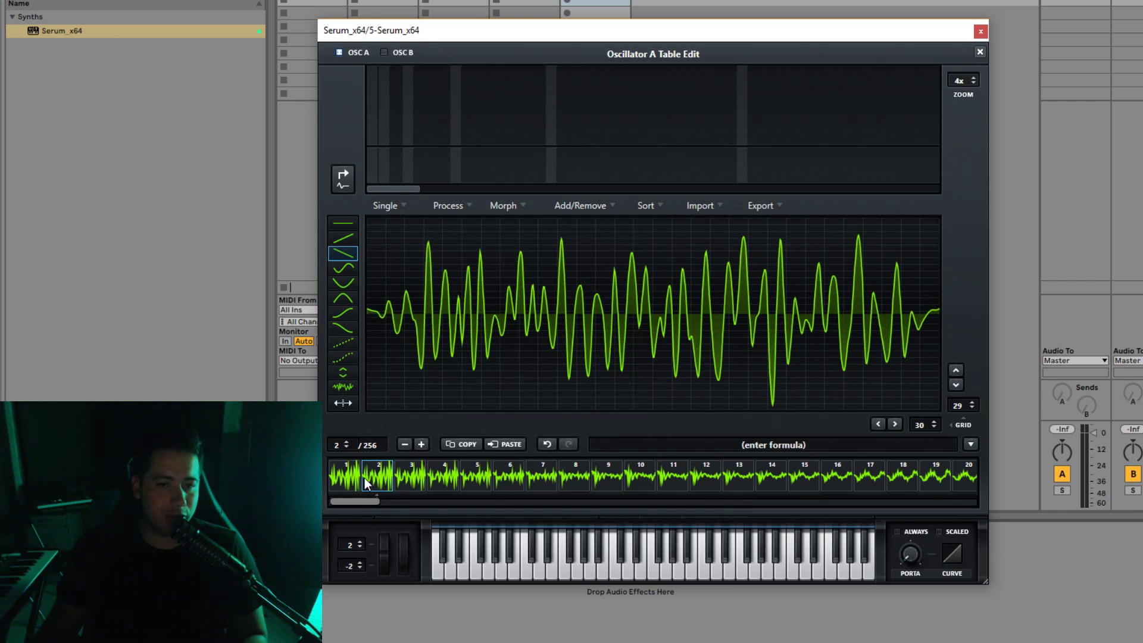
click(547, 444)
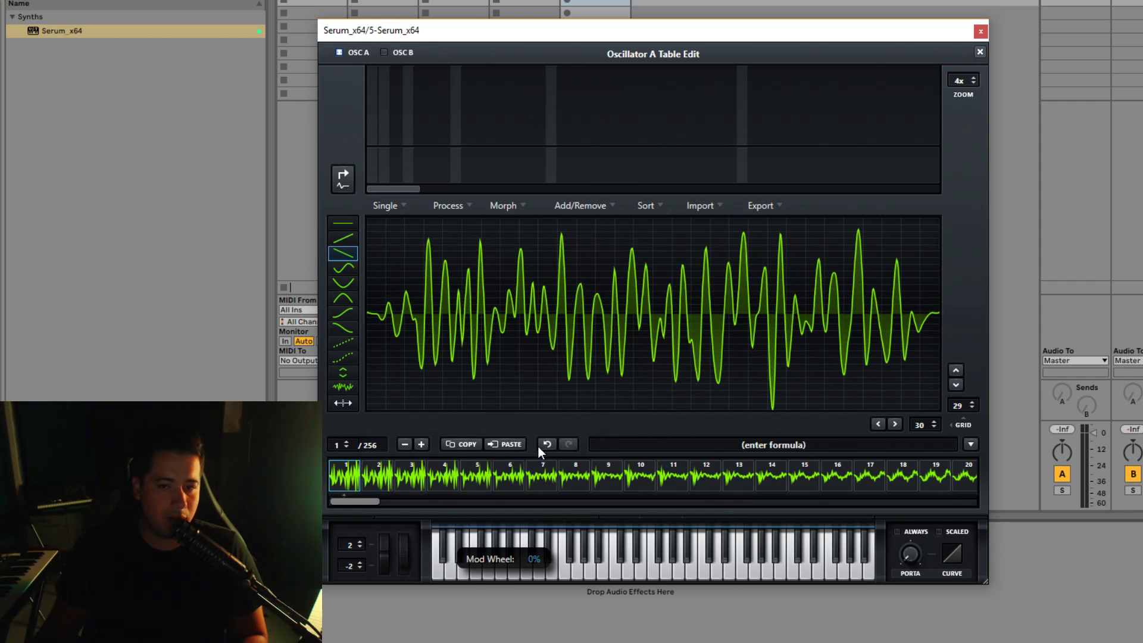
click(566, 444)
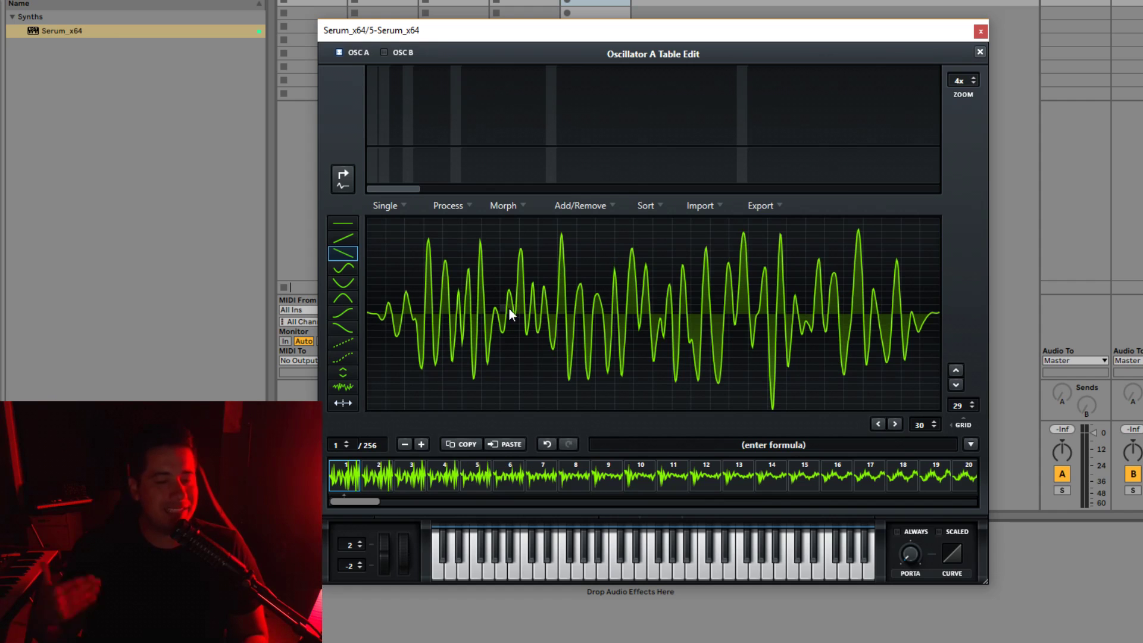
Step: Resize the four-frame table to half-length frames with twice the total number, and look through frames 1 to 8
click(447, 207)
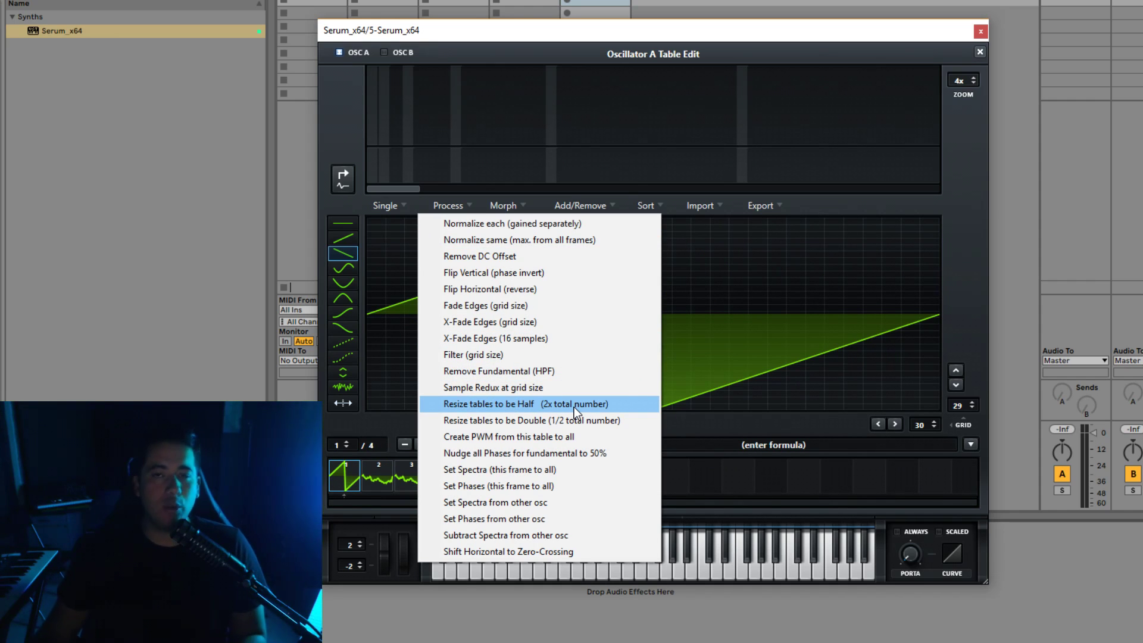
click(387, 461)
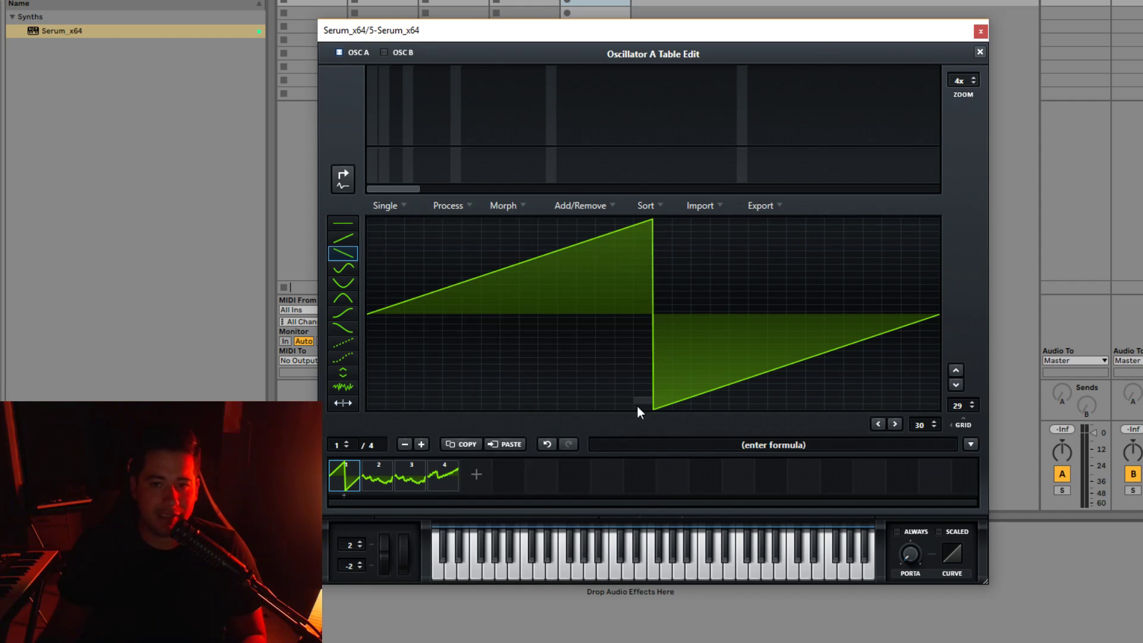
click(510, 207)
click(470, 207)
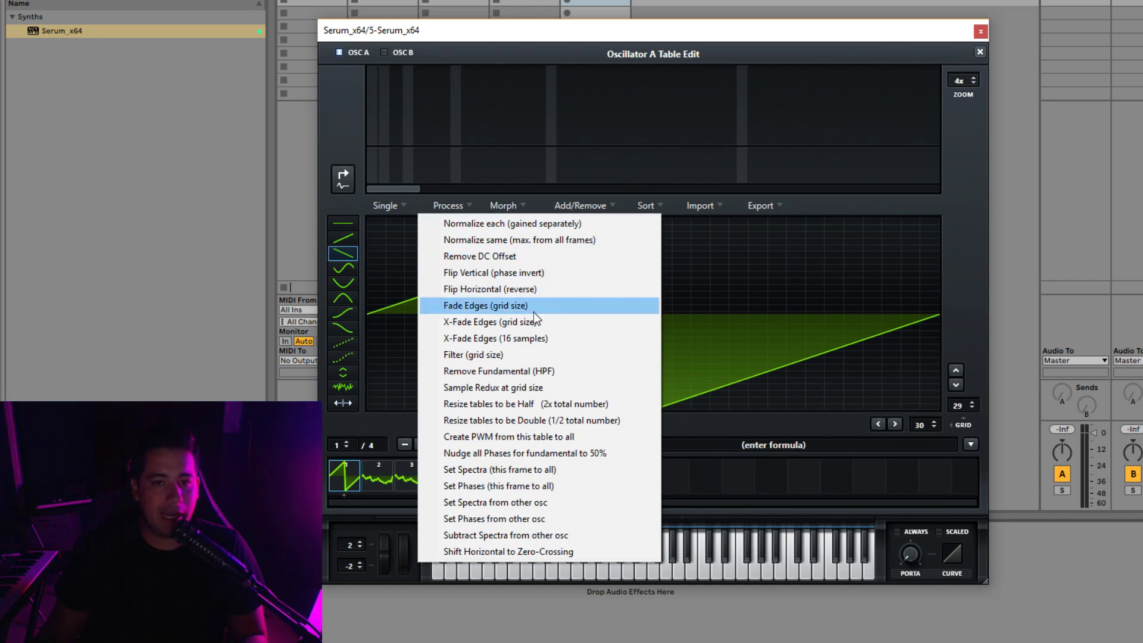
click(575, 405)
click(381, 479)
click(345, 477)
click(368, 481)
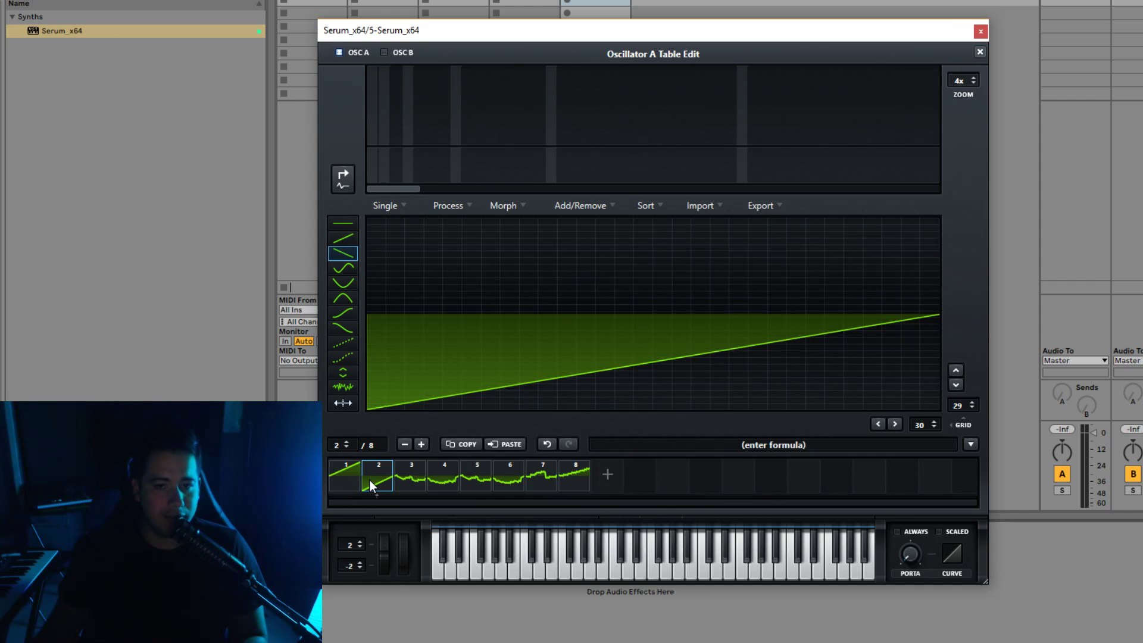
drag(403, 480, 570, 474)
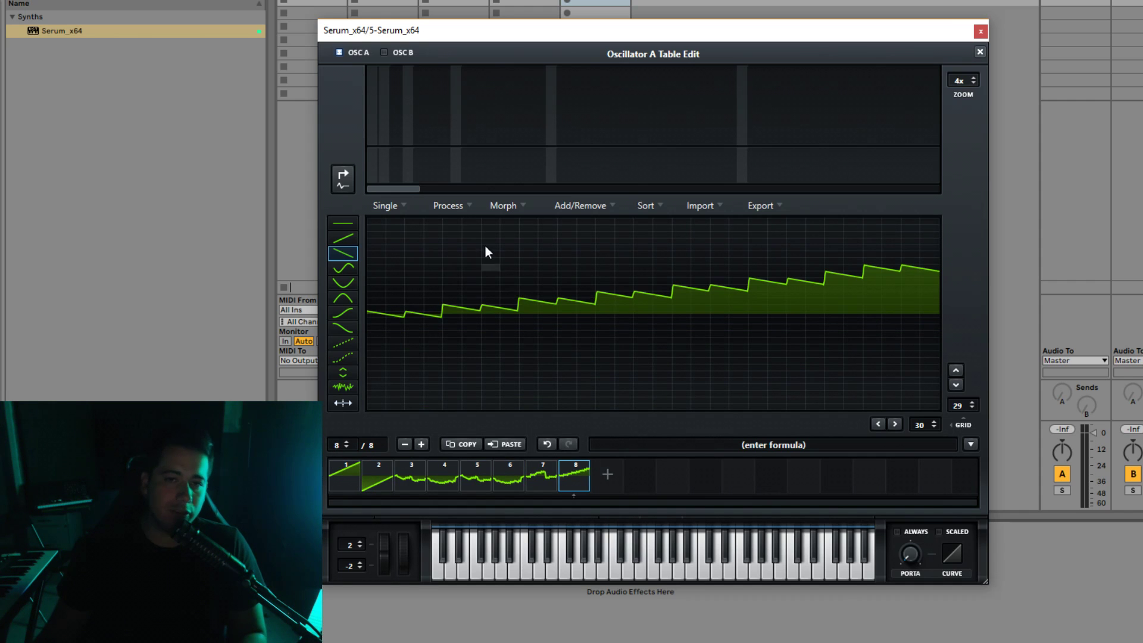
Step: Resize the tables to double length with half the total number, twice in a row, and compare the two remaining frames
click(457, 211)
click(579, 420)
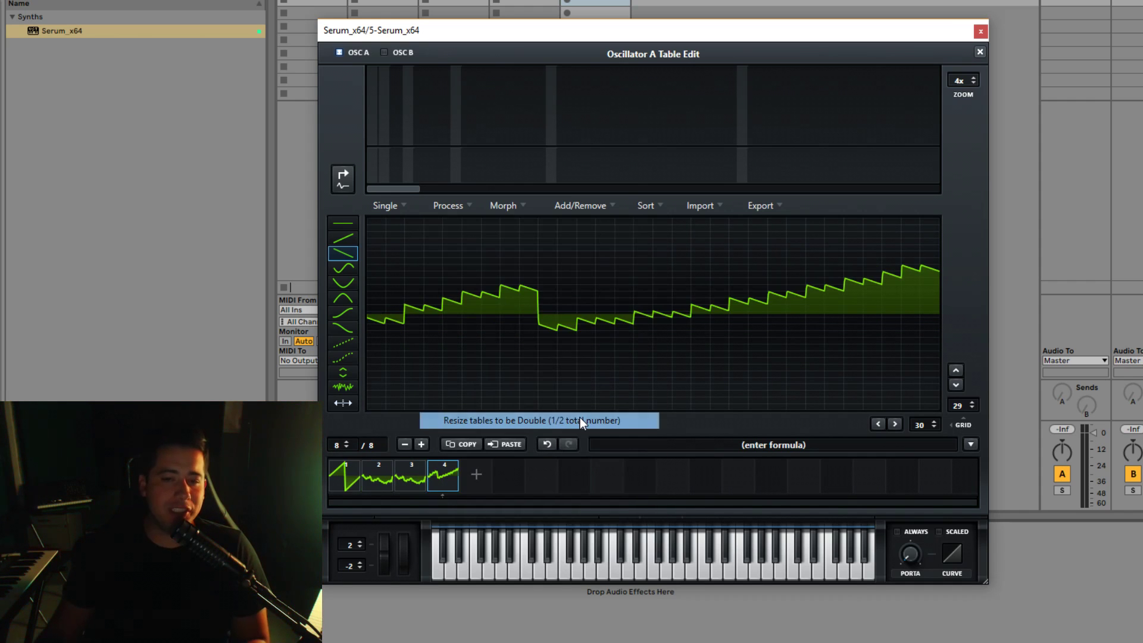
click(356, 471)
click(444, 208)
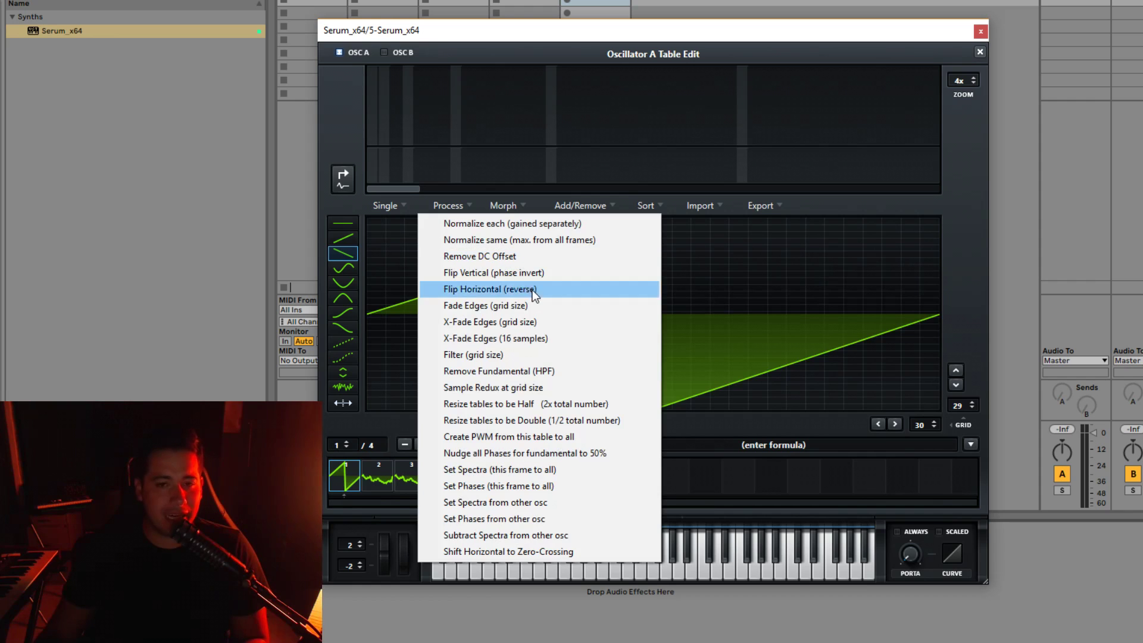
click(541, 421)
click(348, 469)
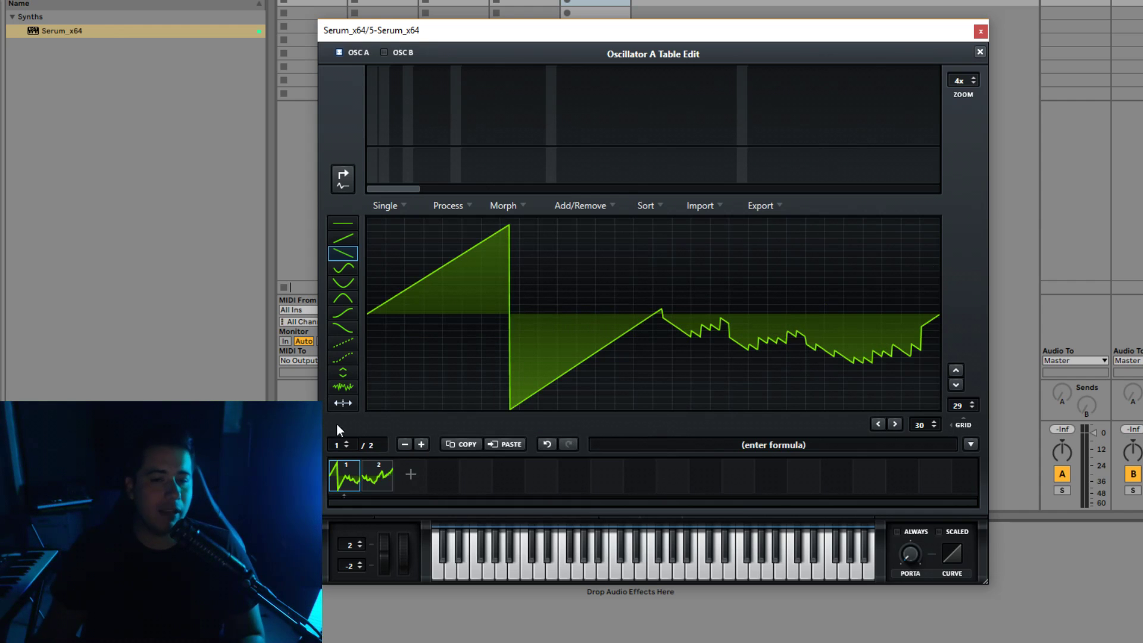
click(378, 470)
click(342, 472)
click(374, 477)
click(348, 477)
Step: Apply Set Phases (this frame to all) from frame 1 twice, sweeping the mod wheel through the frames after each application
click(446, 206)
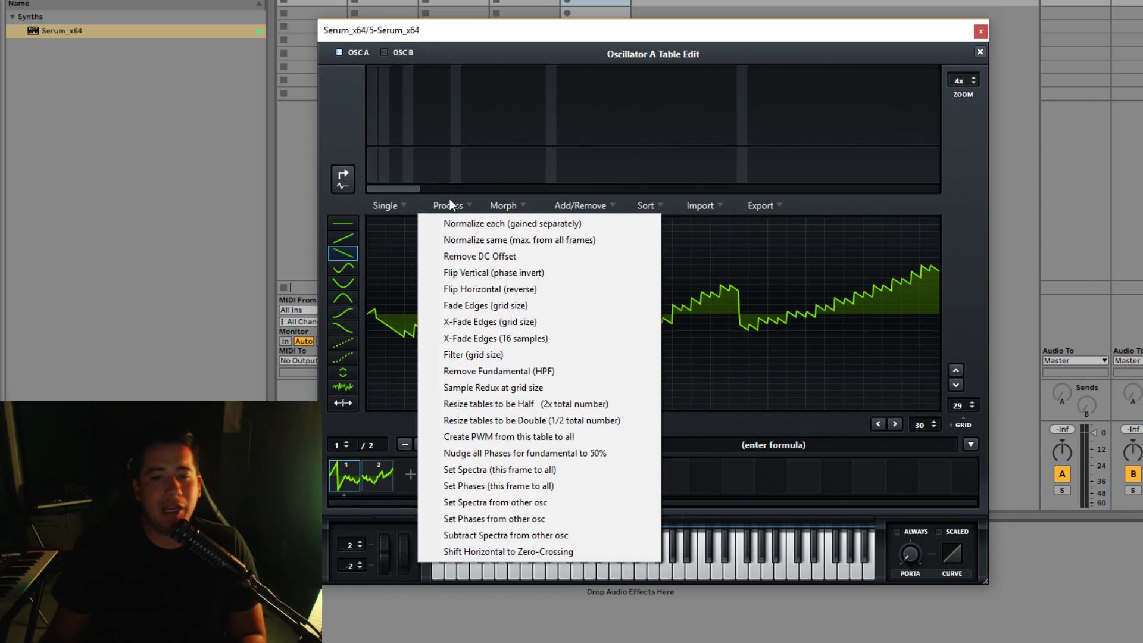
click(345, 473)
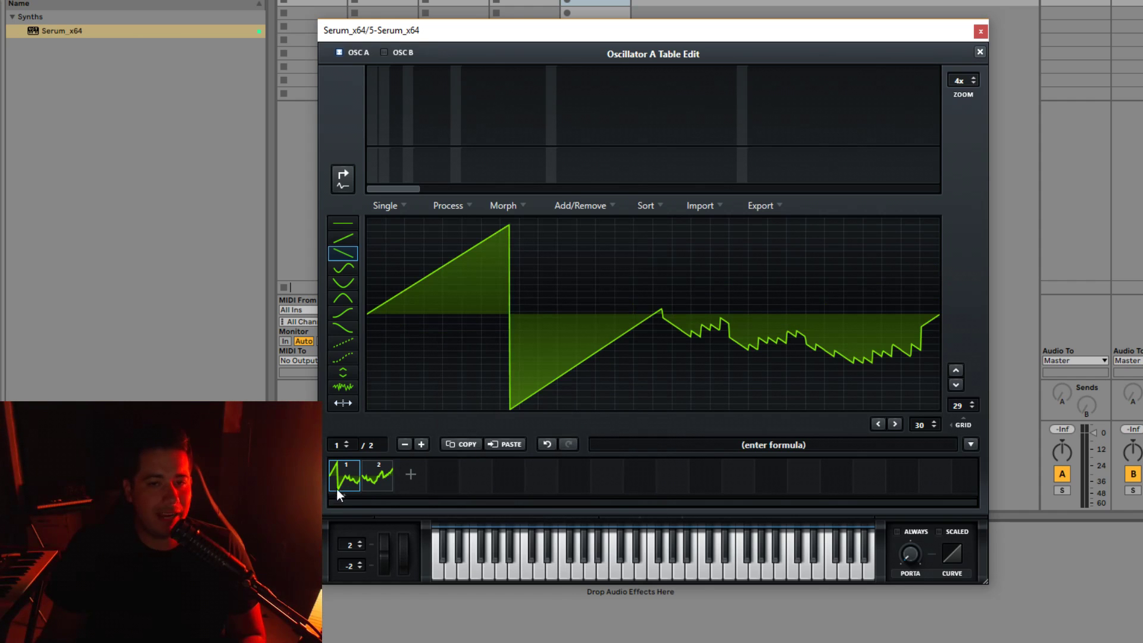
click(456, 207)
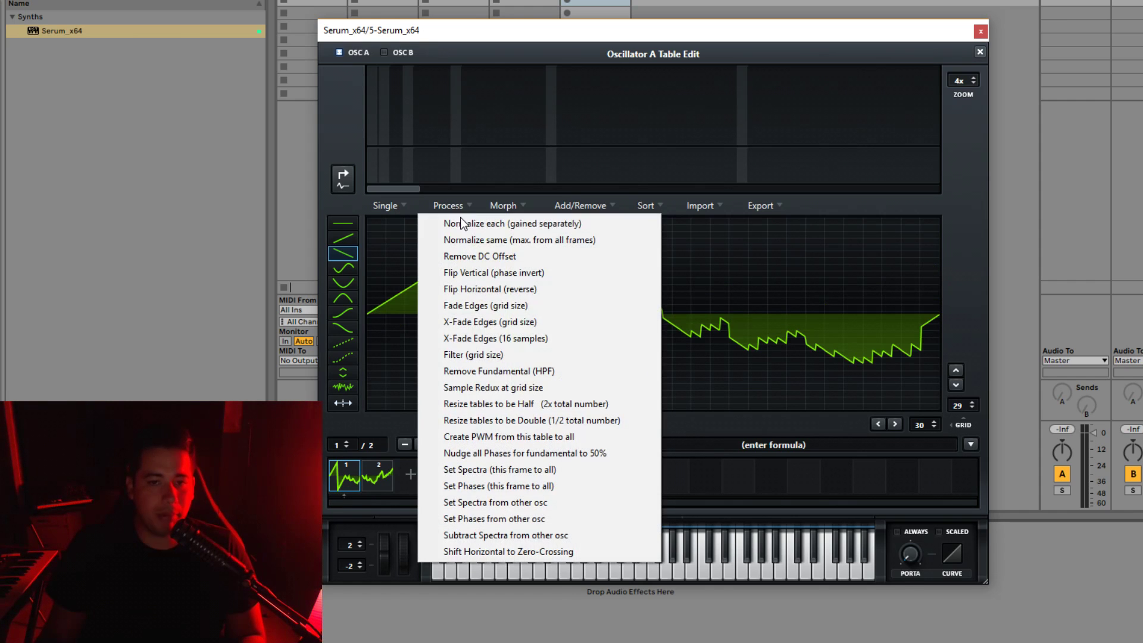
click(522, 488)
drag(403, 553, 428, 587)
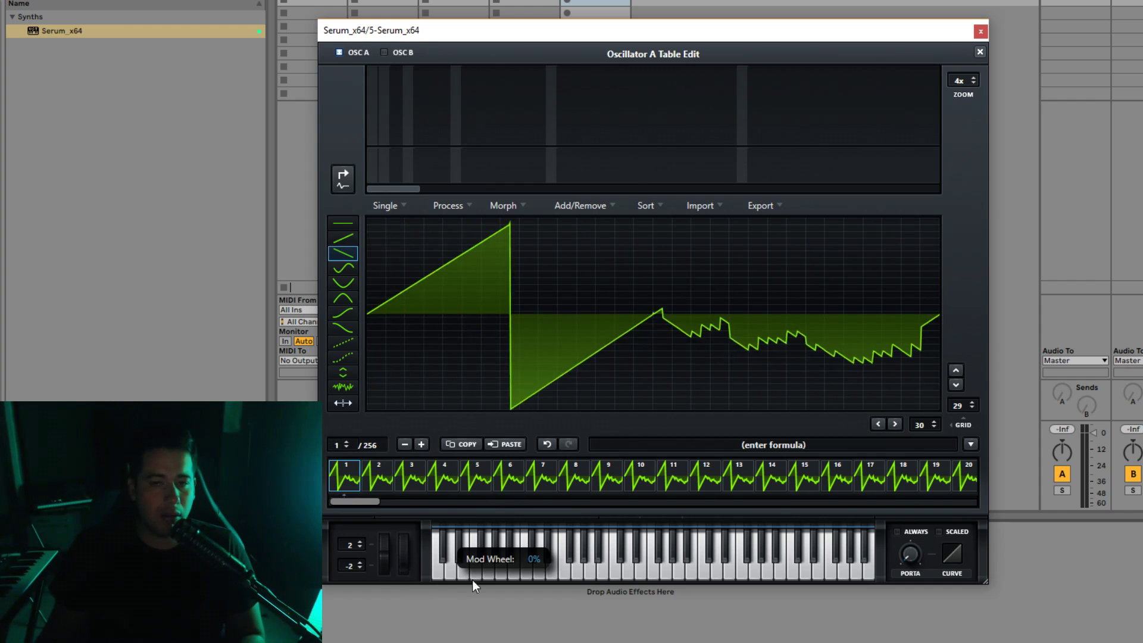
click(448, 206)
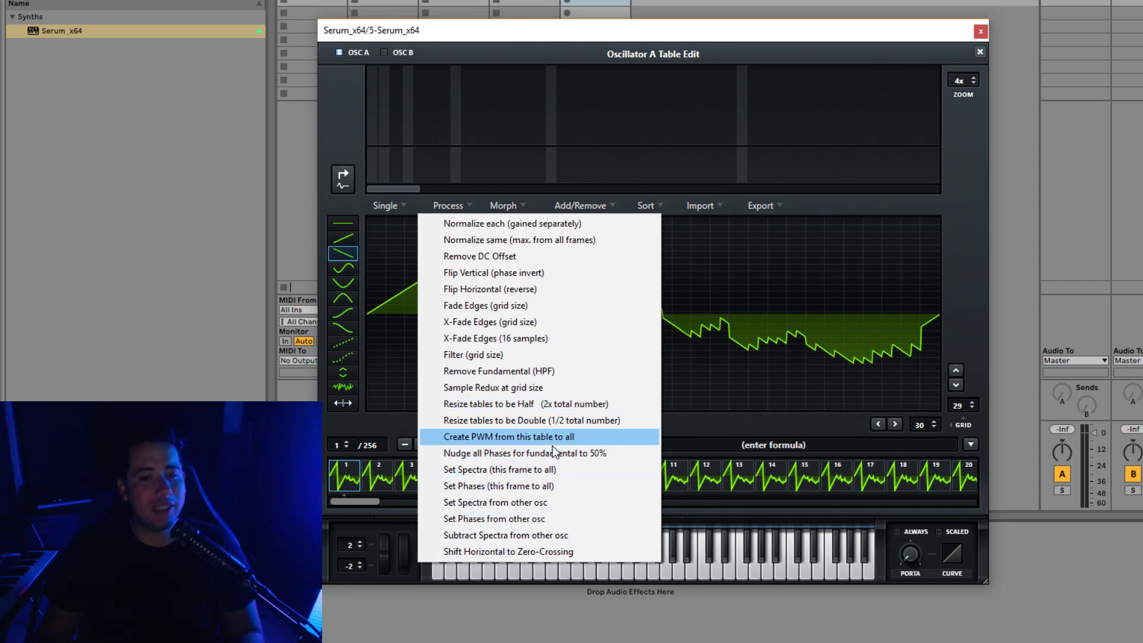
click(542, 487)
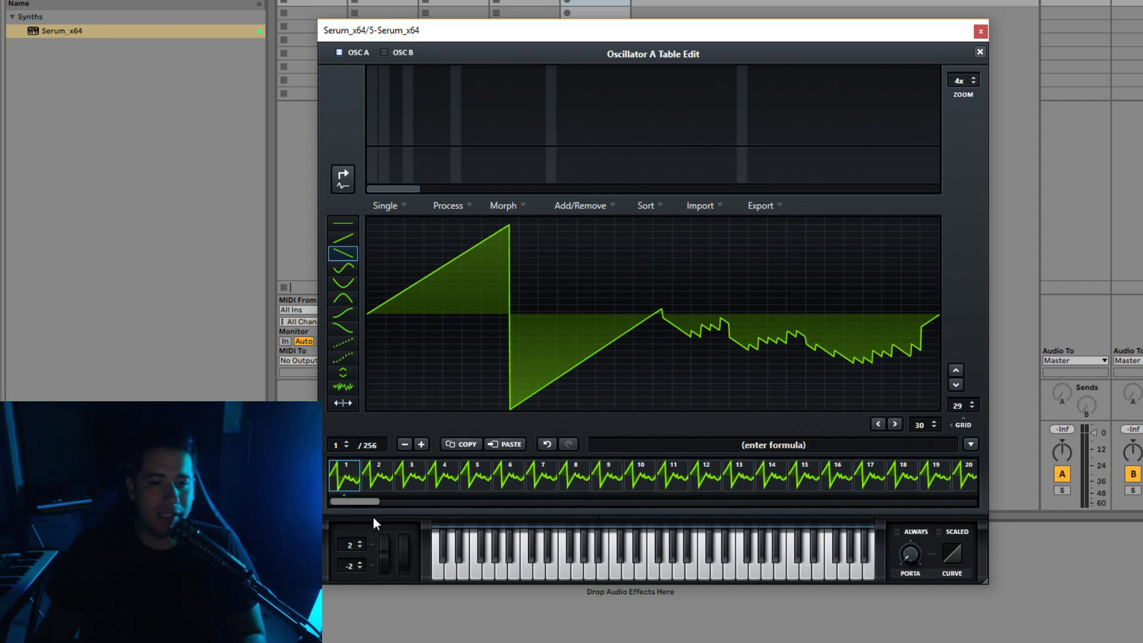
mouse_move(388, 531)
drag(407, 550, 457, 419)
key(Right)
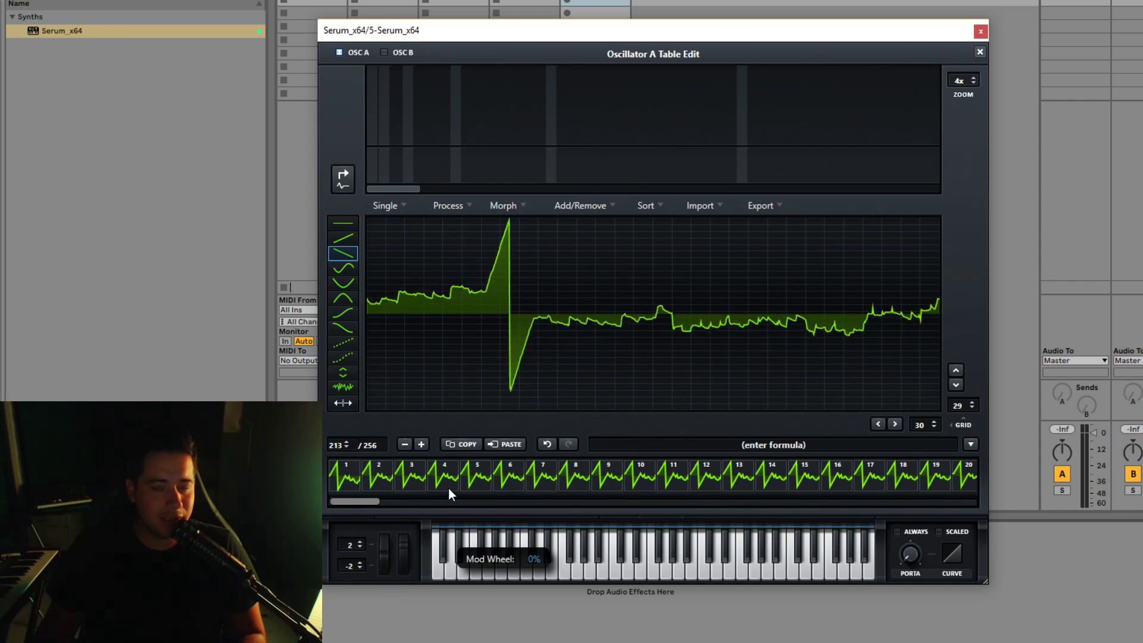
Step: Review the whole-table Process commands and the available Morph modes without applying any of them
click(468, 205)
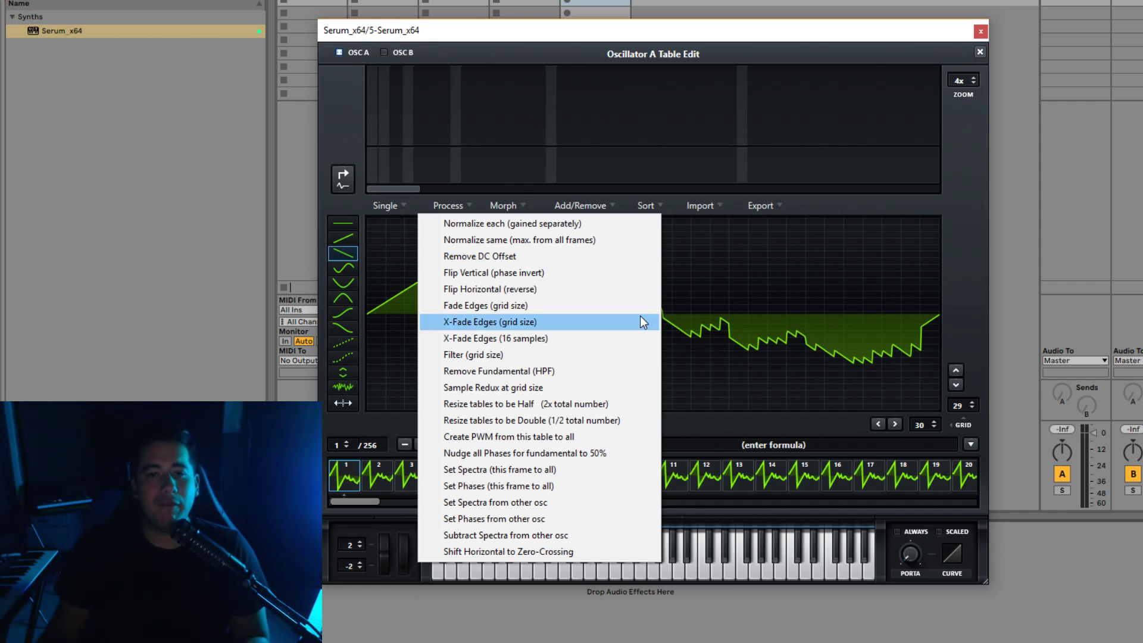
click(509, 206)
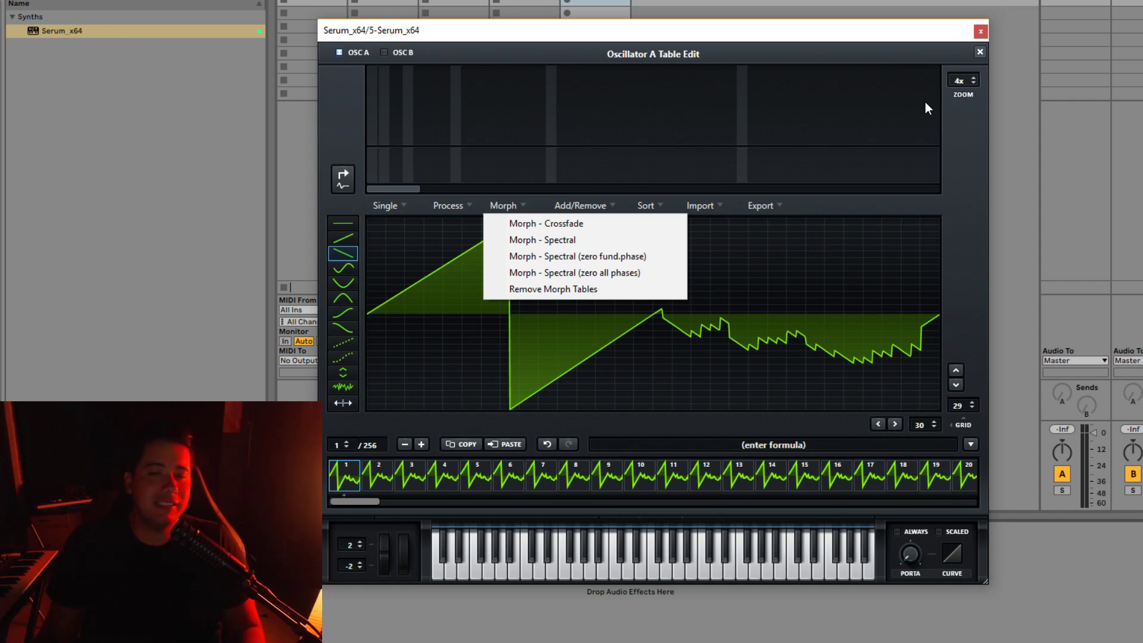
click(980, 51)
click(616, 159)
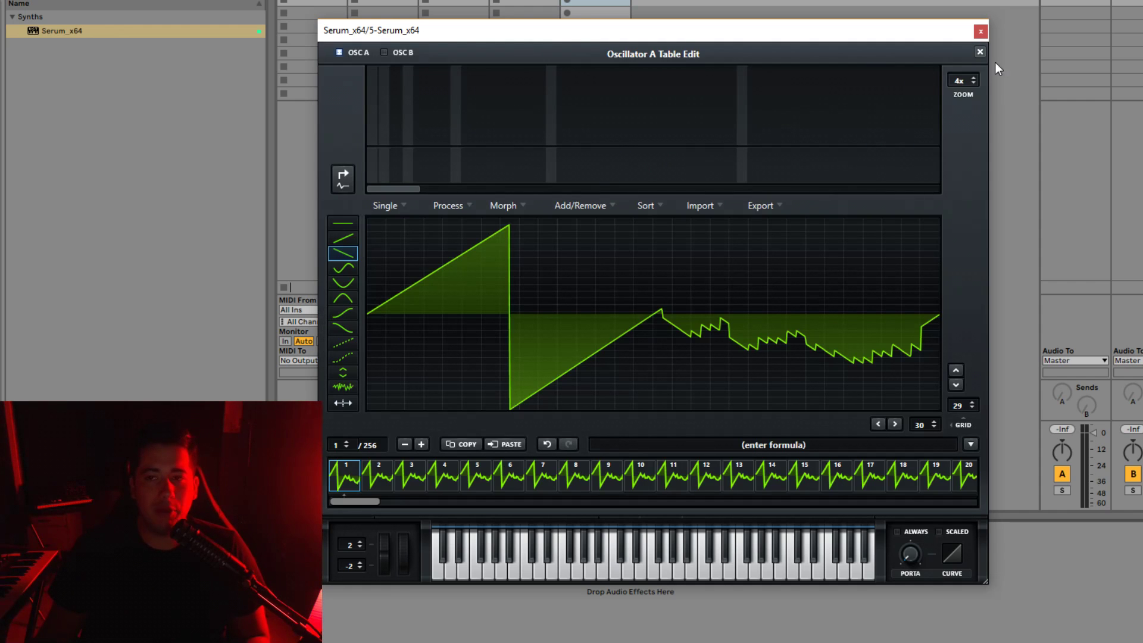
Step: Reset the wavetable to a single sawtooth frame, add a second frame, and draw a stepped, mostly rising waveform across it
click(548, 445)
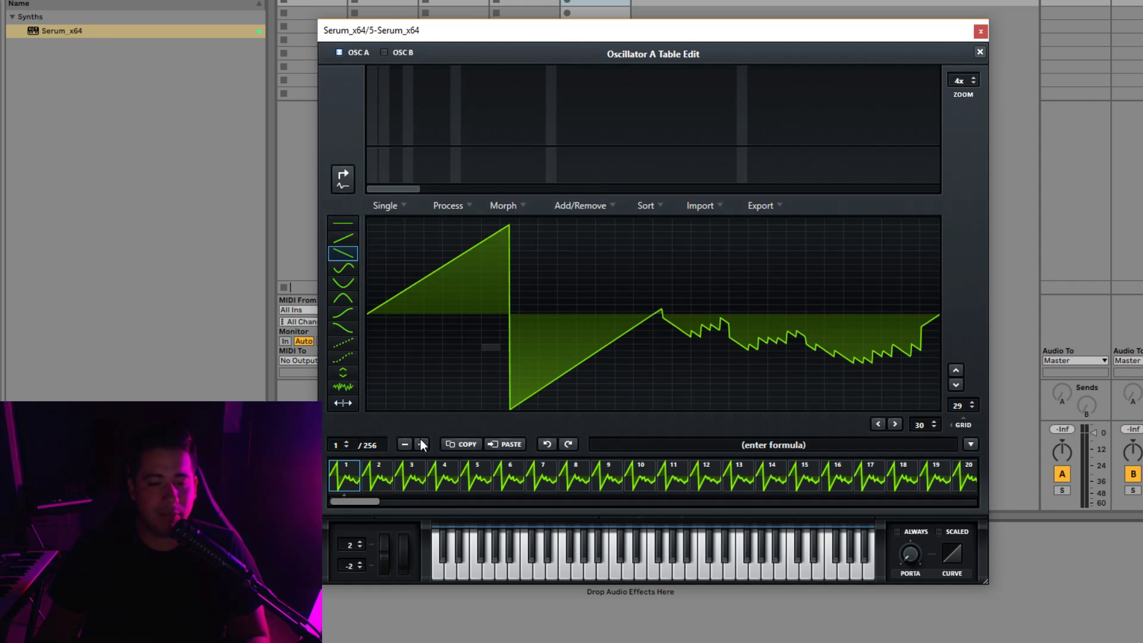
click(565, 206)
click(613, 225)
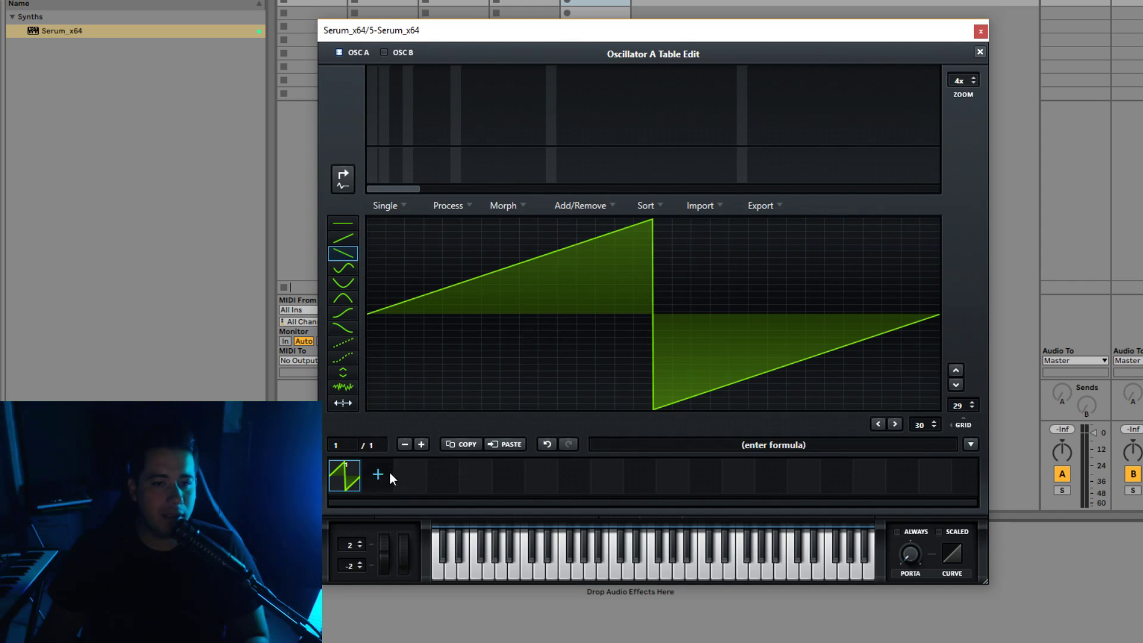
mouse_move(430, 323)
mouse_down()
mouse_move(739, 369)
mouse_move(518, 393)
mouse_move(872, 242)
mouse_move(937, 257)
mouse_up()
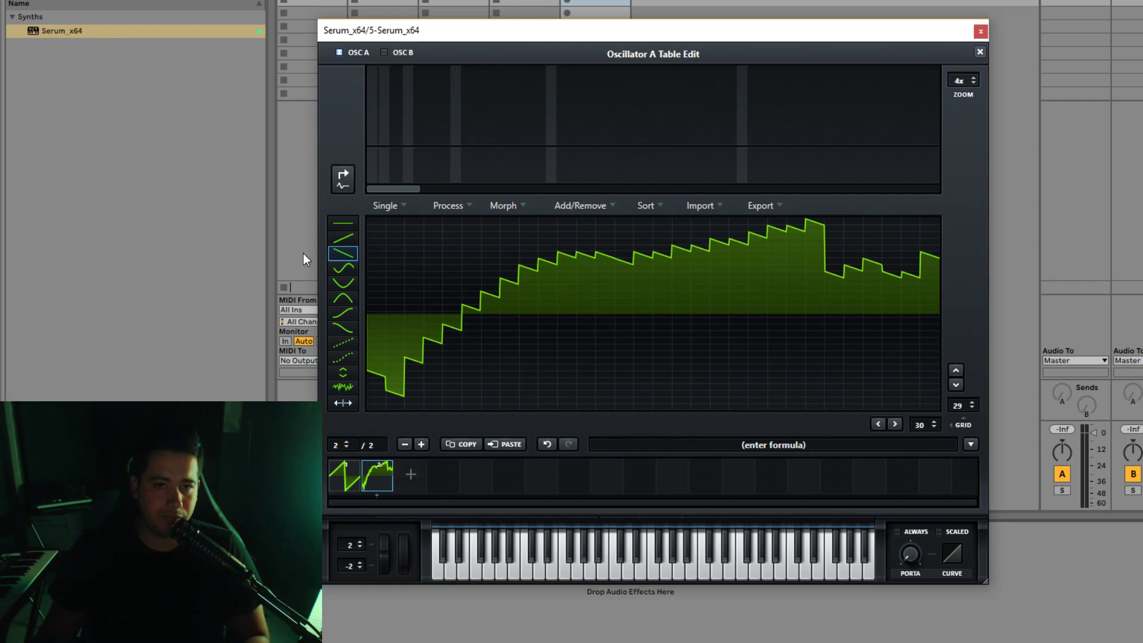
Step: Morph the sawtooth and stepped frames with Morph - Crossfade and sweep the mod wheel through the table
click(506, 205)
click(359, 478)
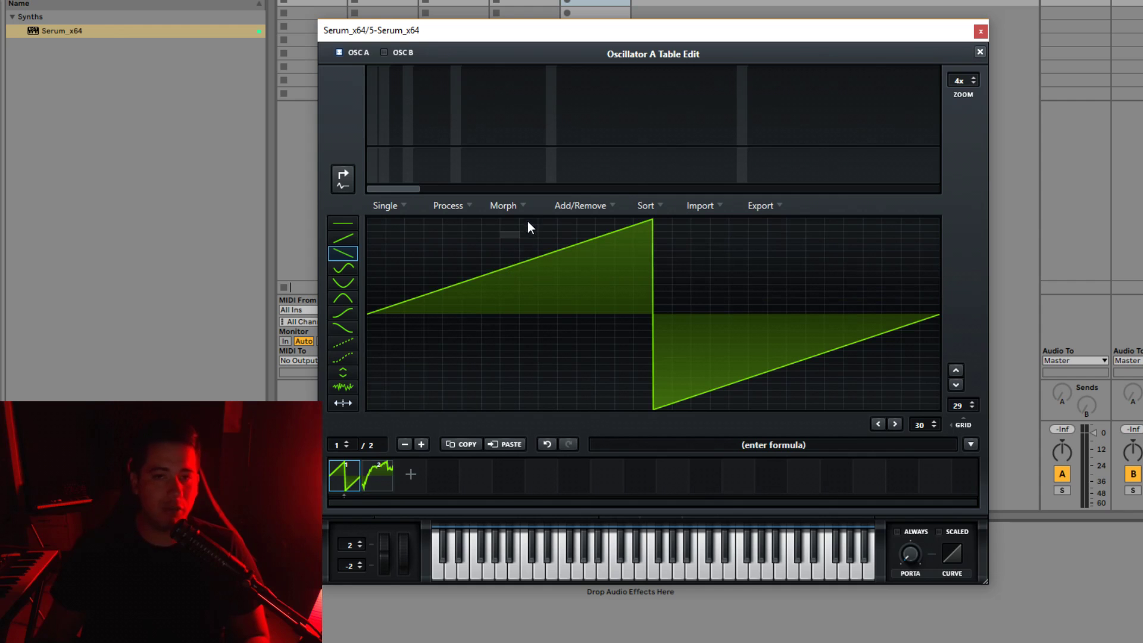
click(520, 204)
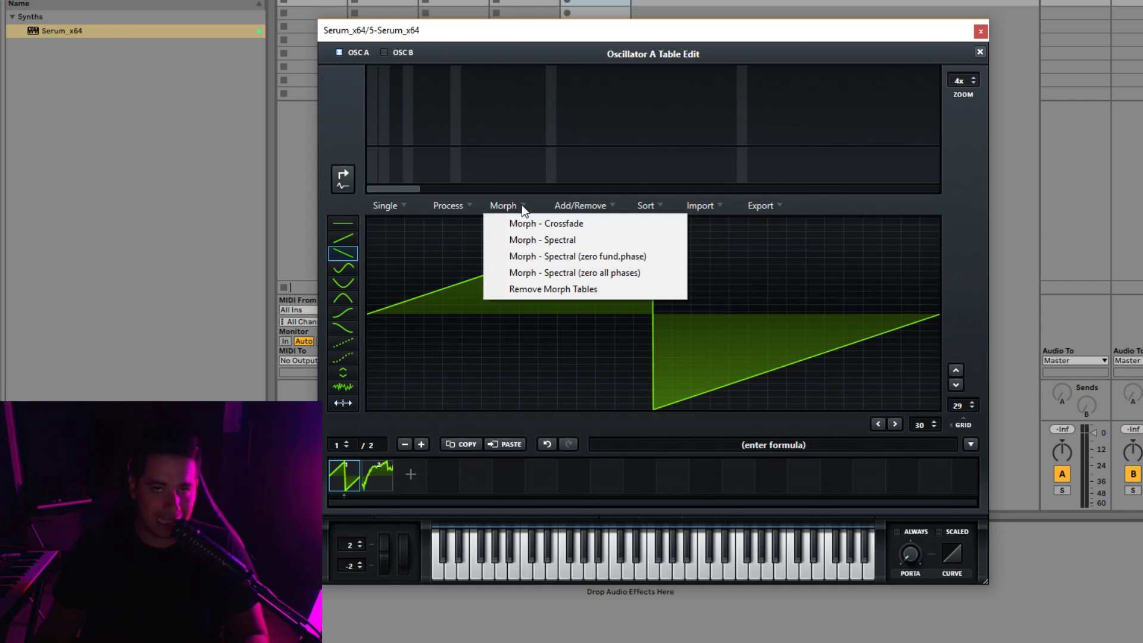
click(536, 224)
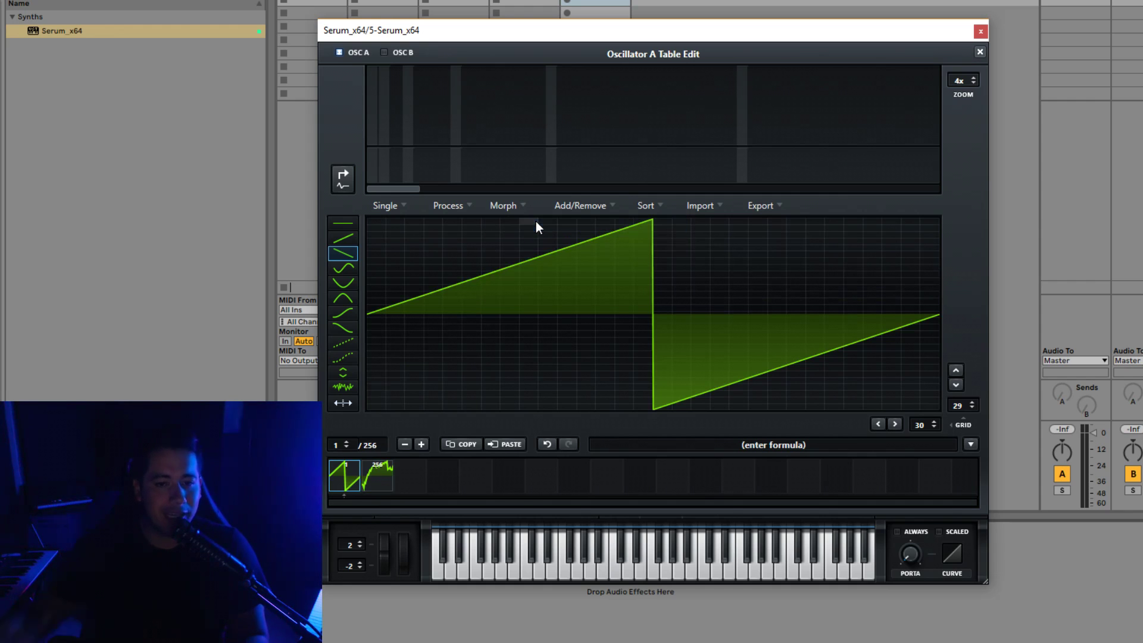
drag(405, 567, 460, 327)
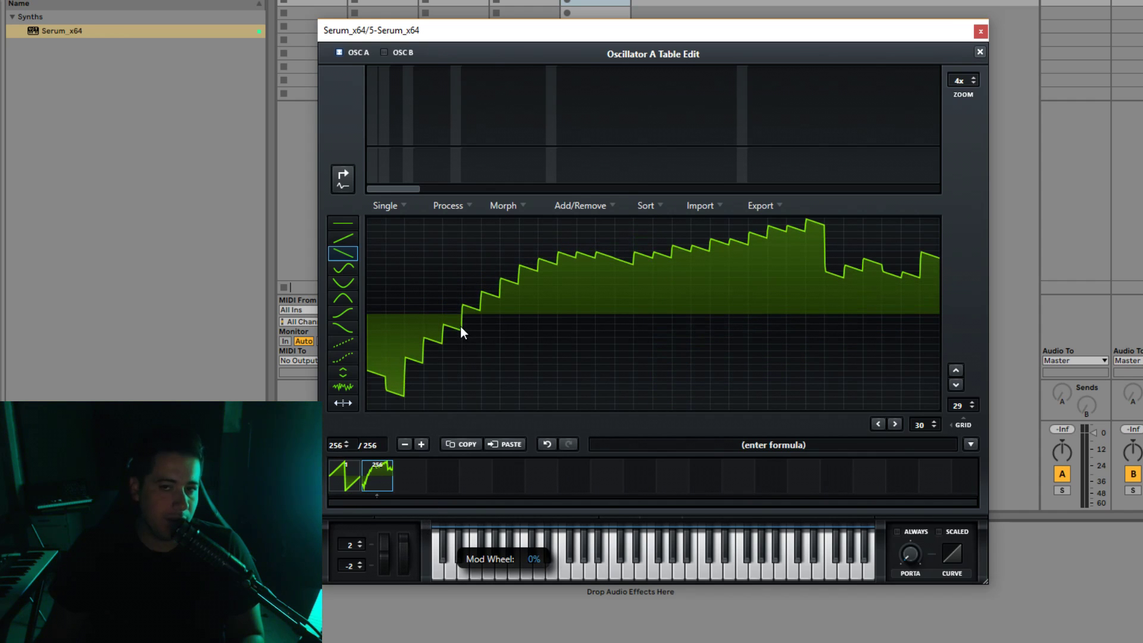
drag(402, 549, 403, 607)
Step: Apply Morph - Spectral to the two frames and sweep the mod wheel through the intermediate shapes
click(503, 205)
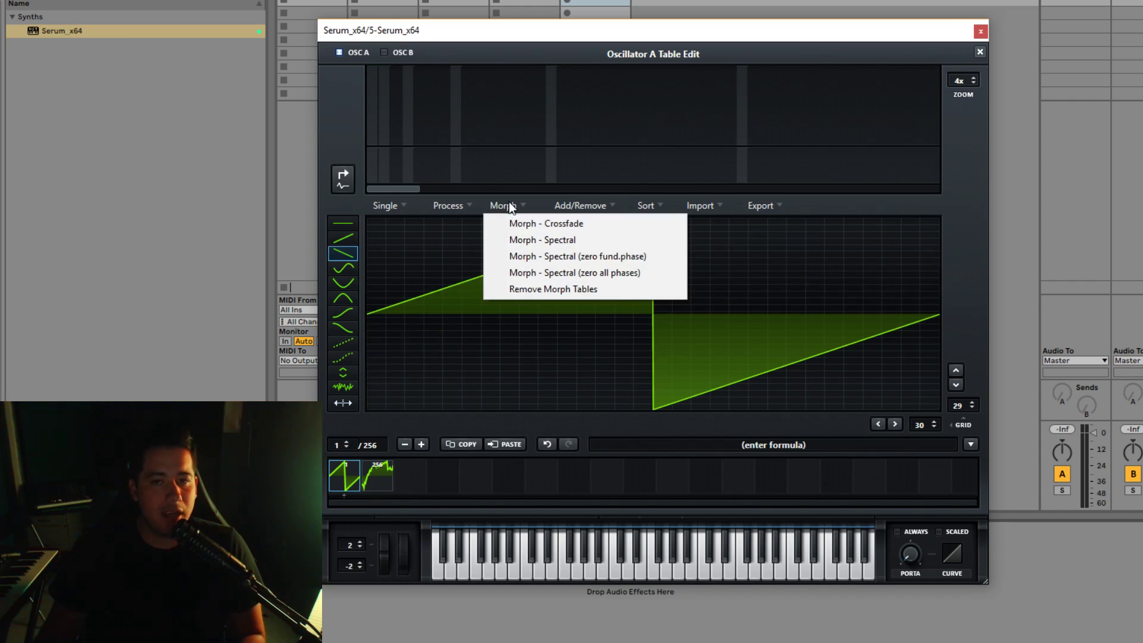
click(570, 241)
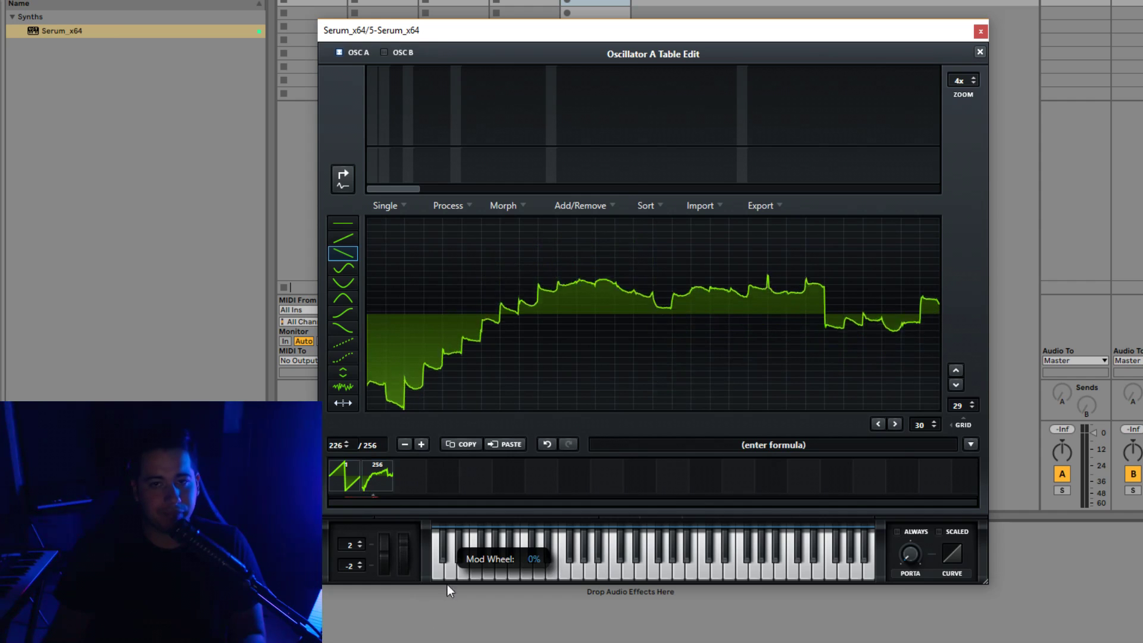
click(505, 208)
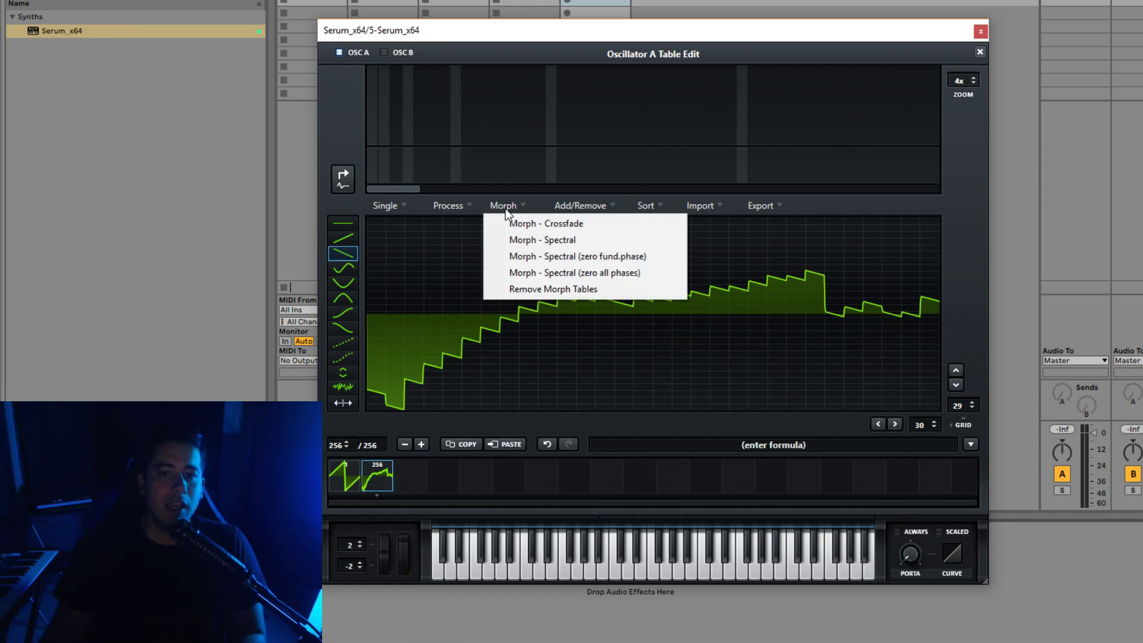
click(545, 238)
click(377, 480)
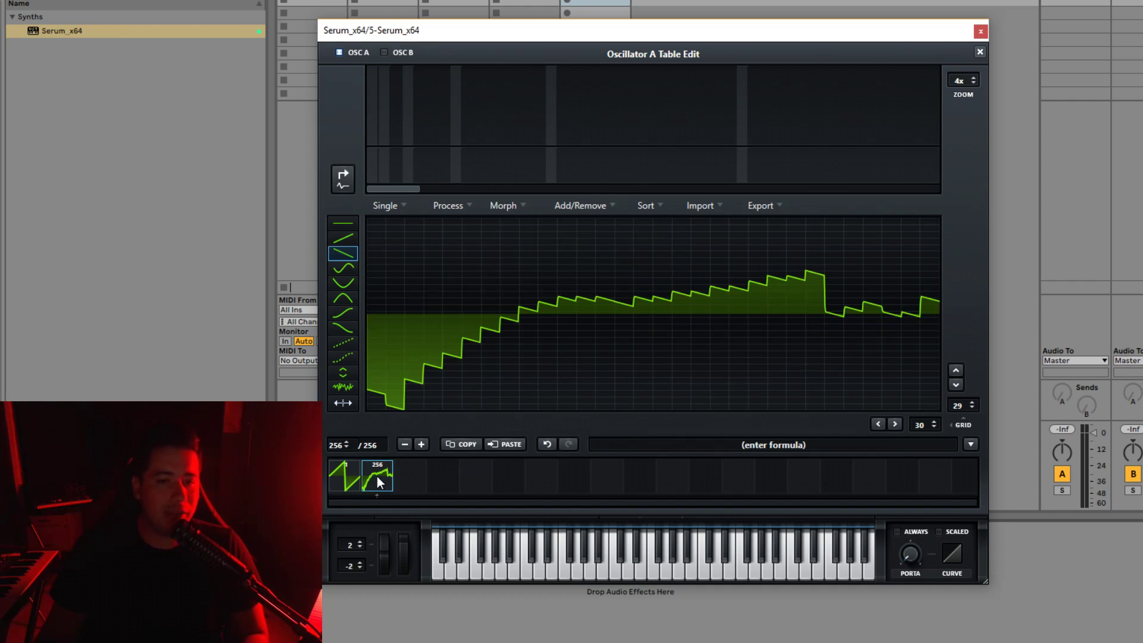
drag(402, 541, 364, 642)
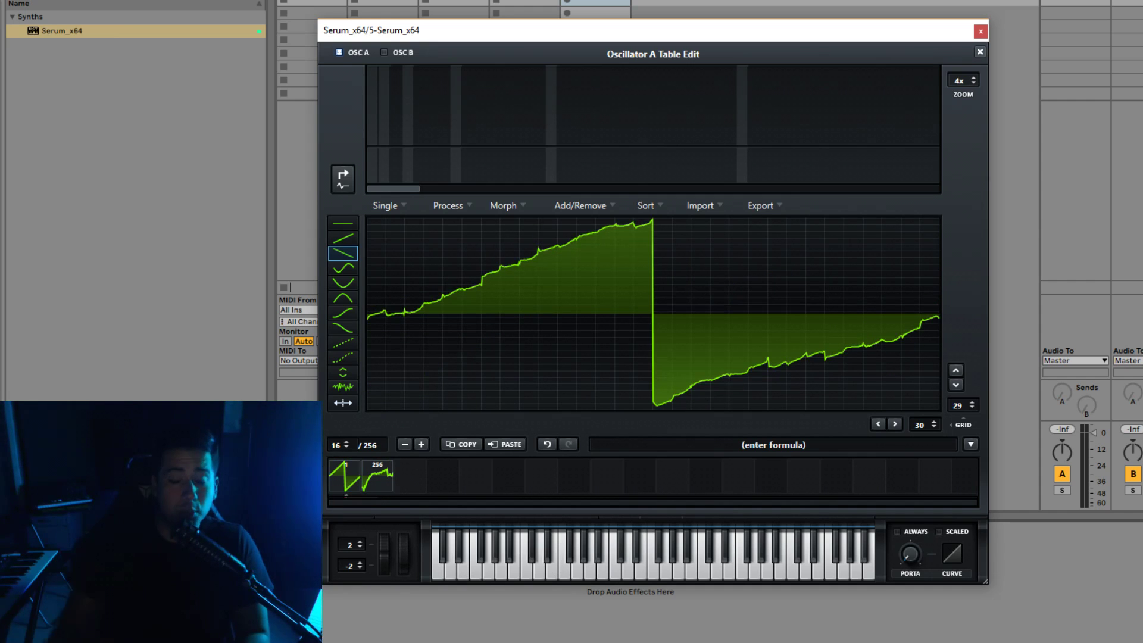
Step: Remove the morph tables and check each of the two original frames
click(503, 205)
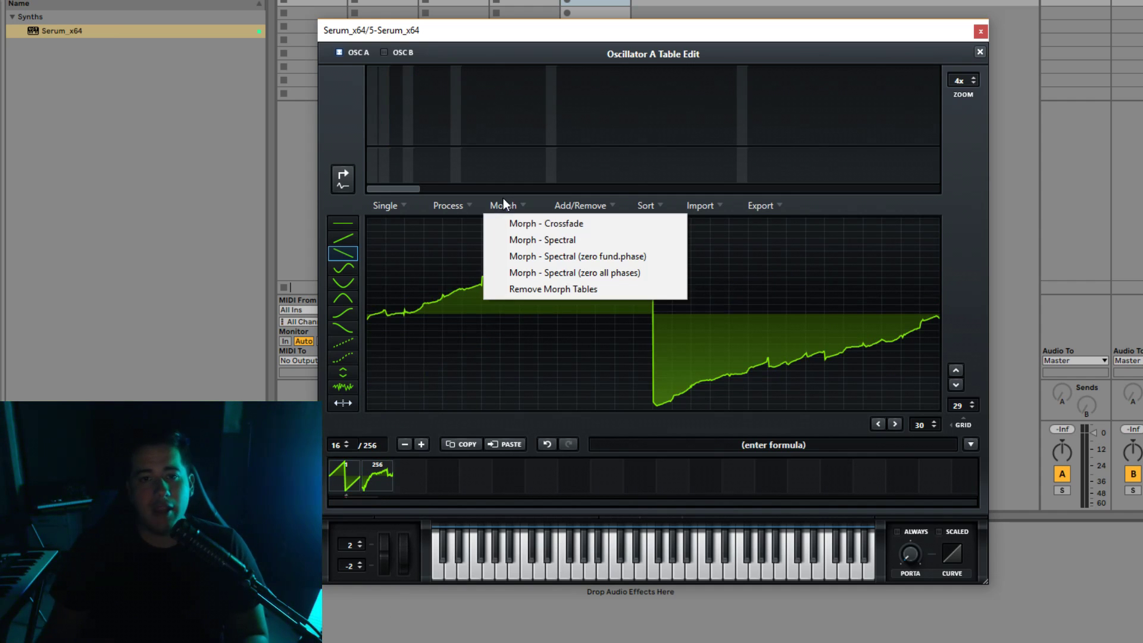
click(584, 285)
click(372, 478)
click(334, 483)
click(365, 475)
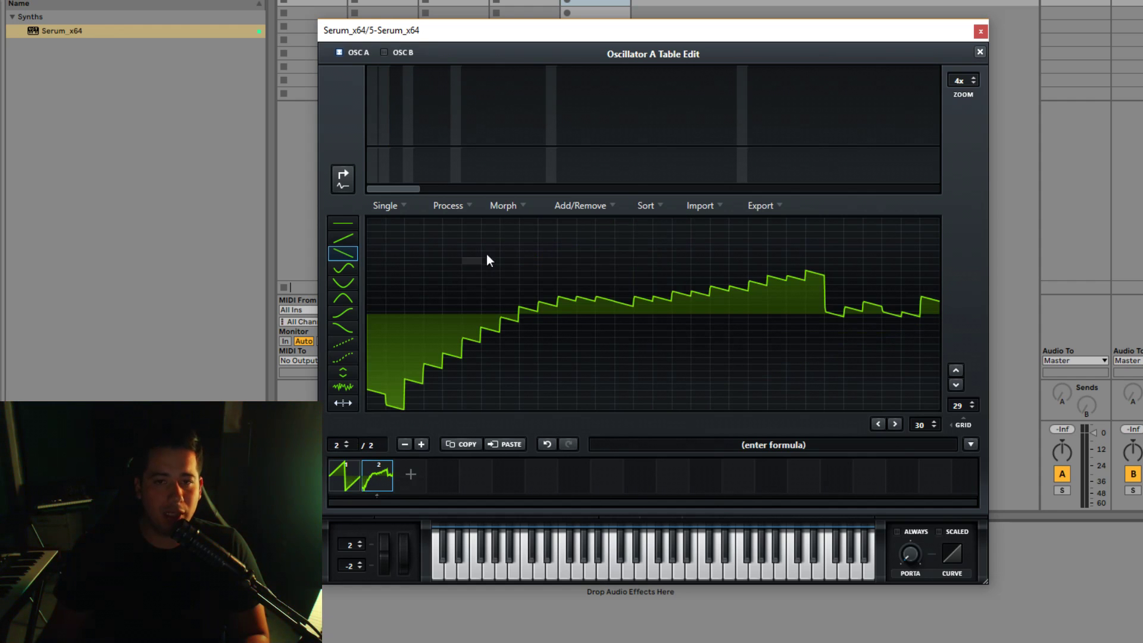
Step: Remove the frames from the beginning of the six-frame table through frame 4
click(503, 206)
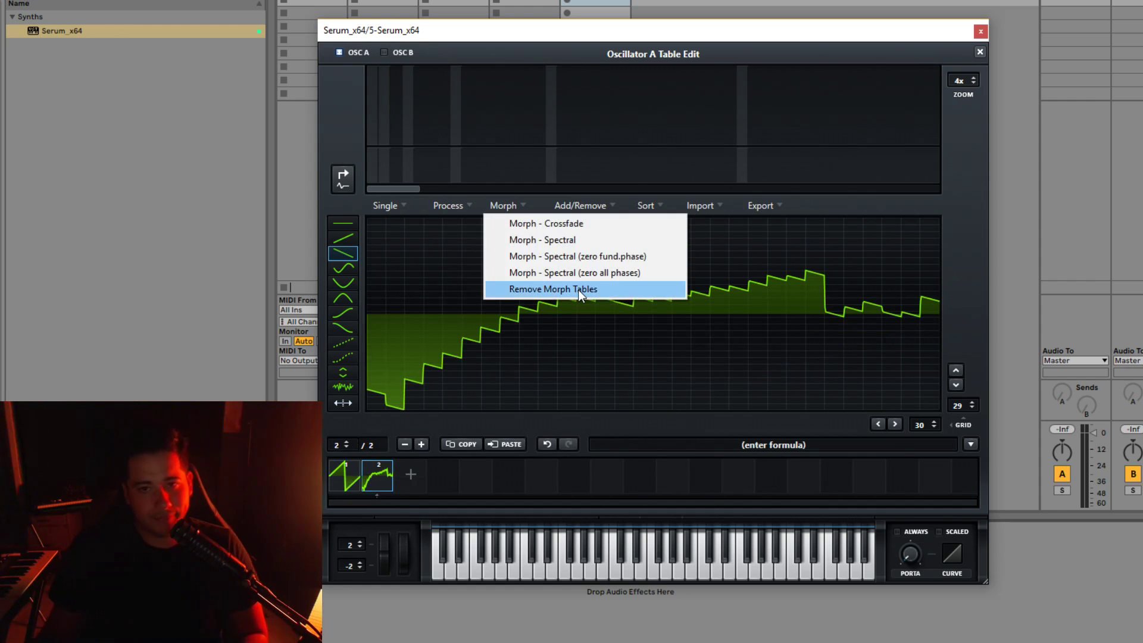
click(581, 206)
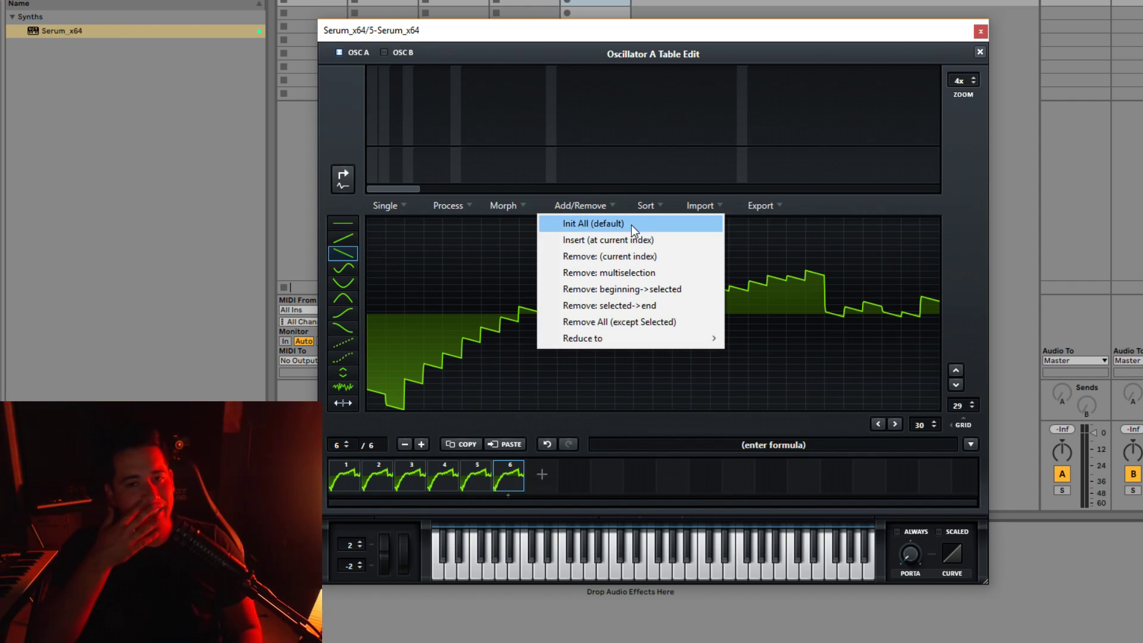
click(458, 481)
click(598, 206)
click(643, 290)
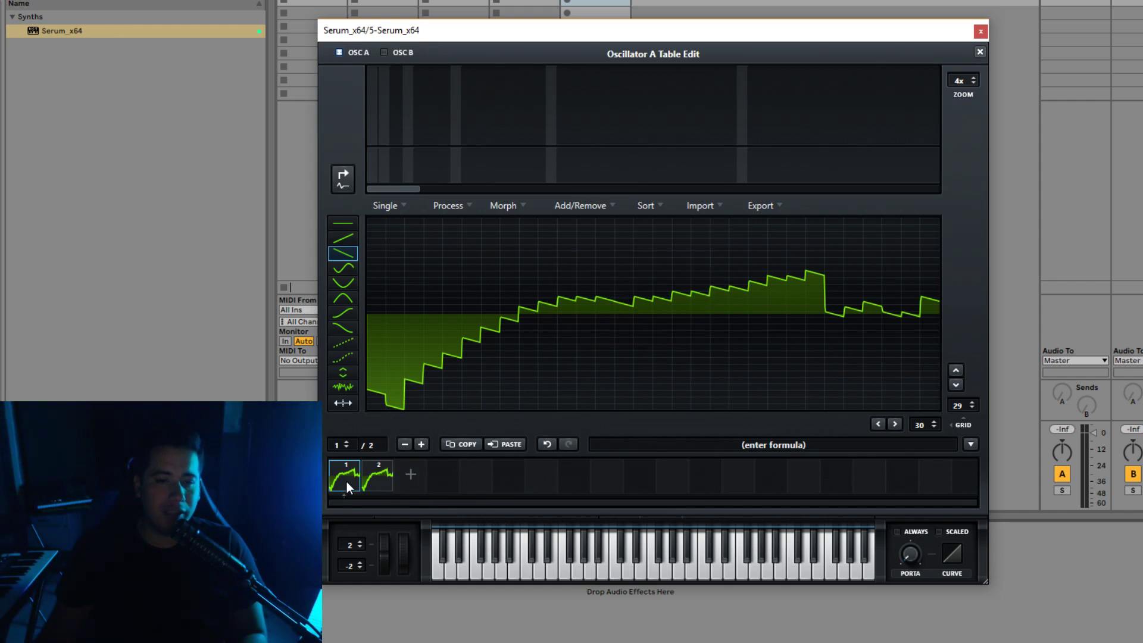
Step: Reduce the 256-frame wavetable with the 128 (keep 1/2) option
mouse_move(596, 341)
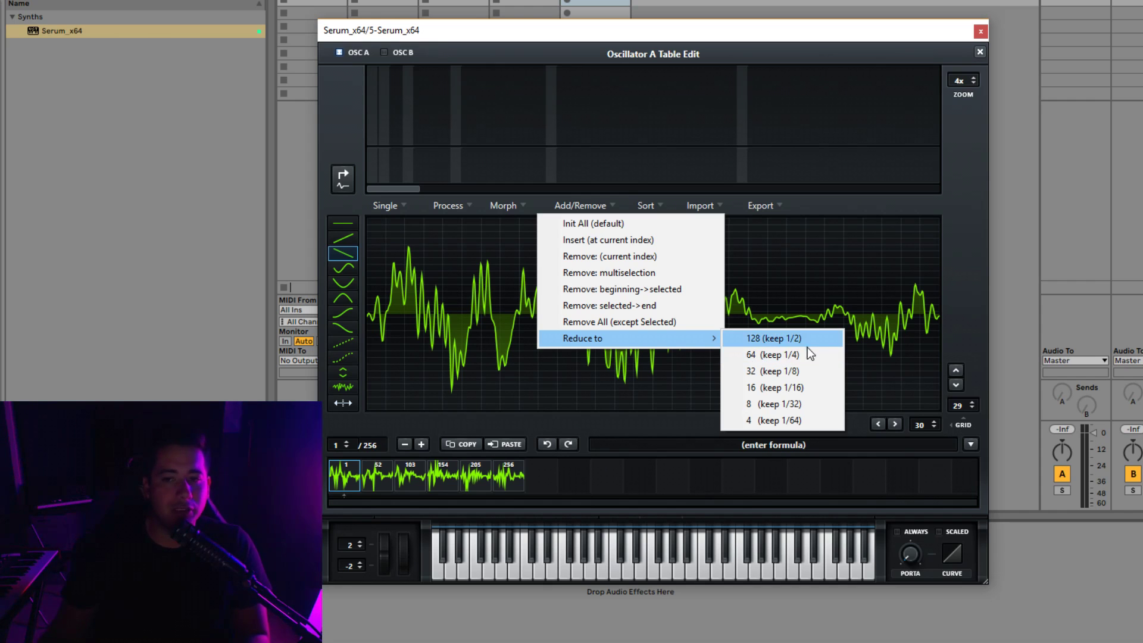
click(821, 338)
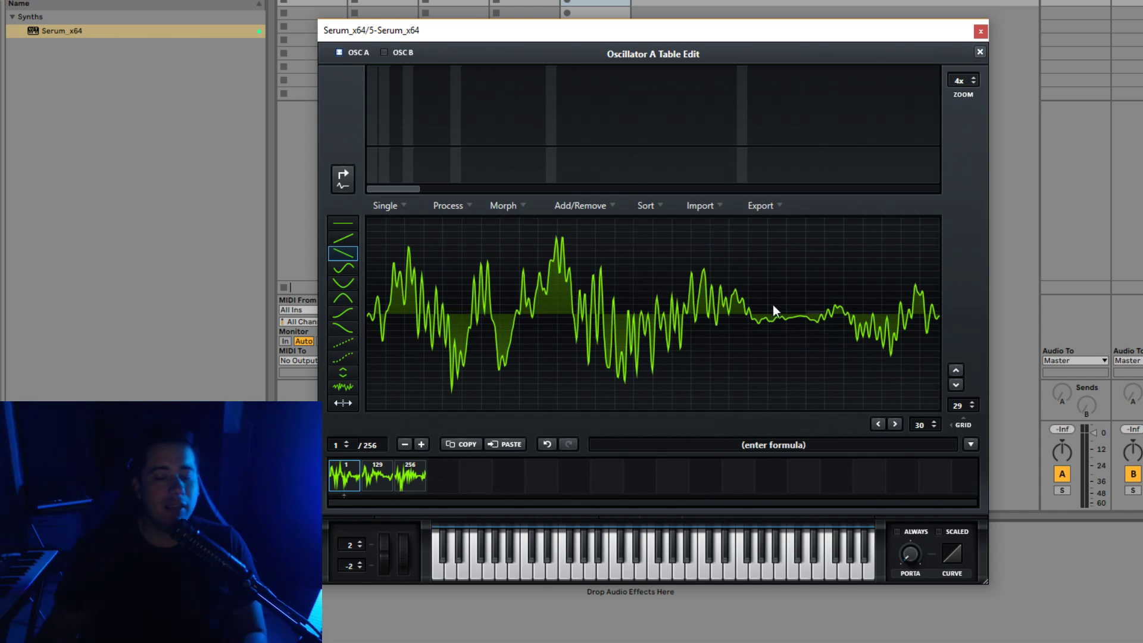
click(602, 205)
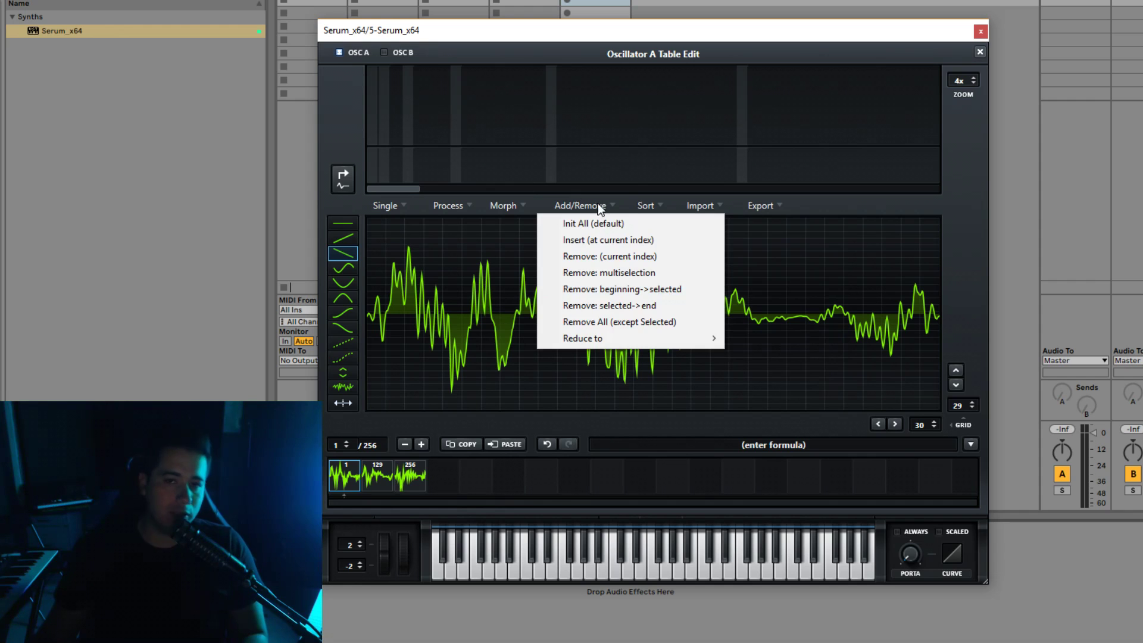
Step: Sort the table's frames by spectrum (Highest w/ Spect), applying the sort twice
click(644, 206)
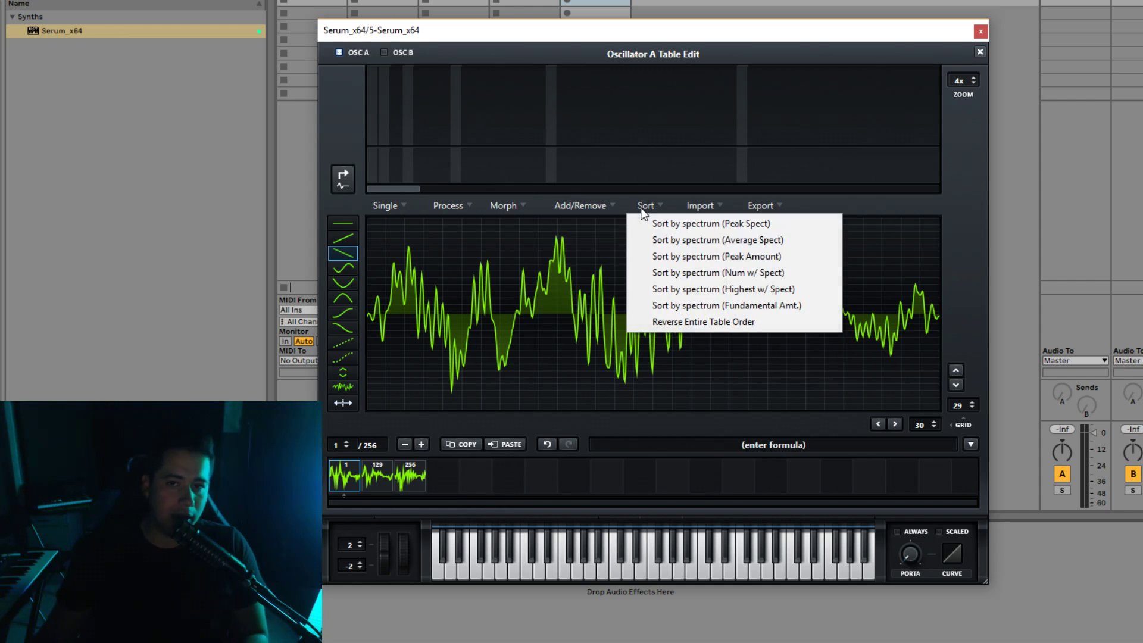
click(709, 289)
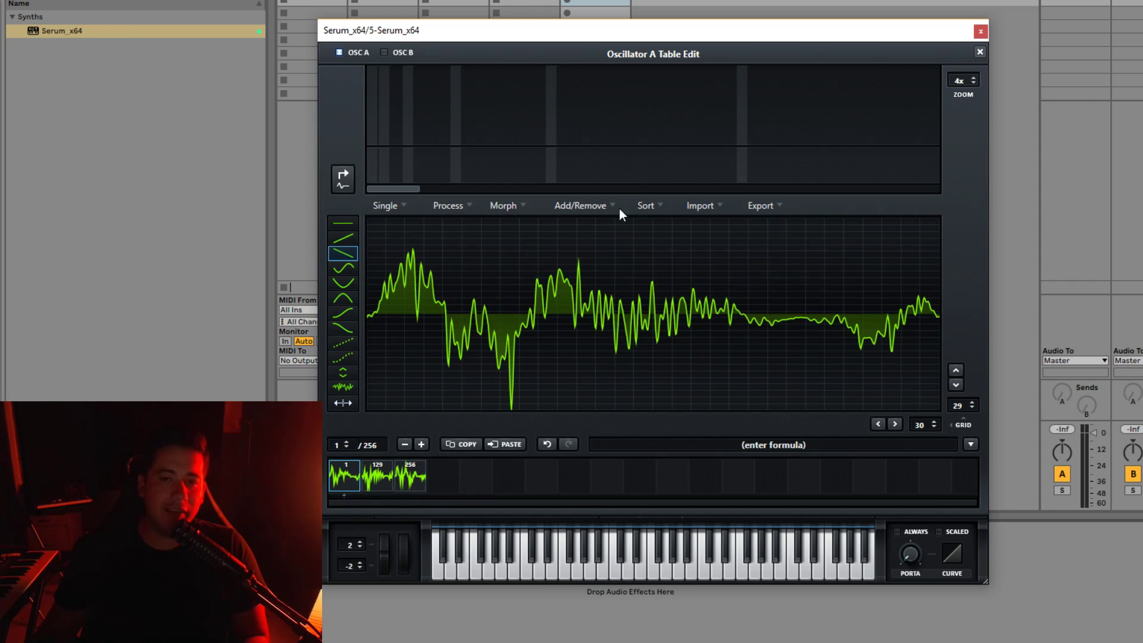
click(646, 206)
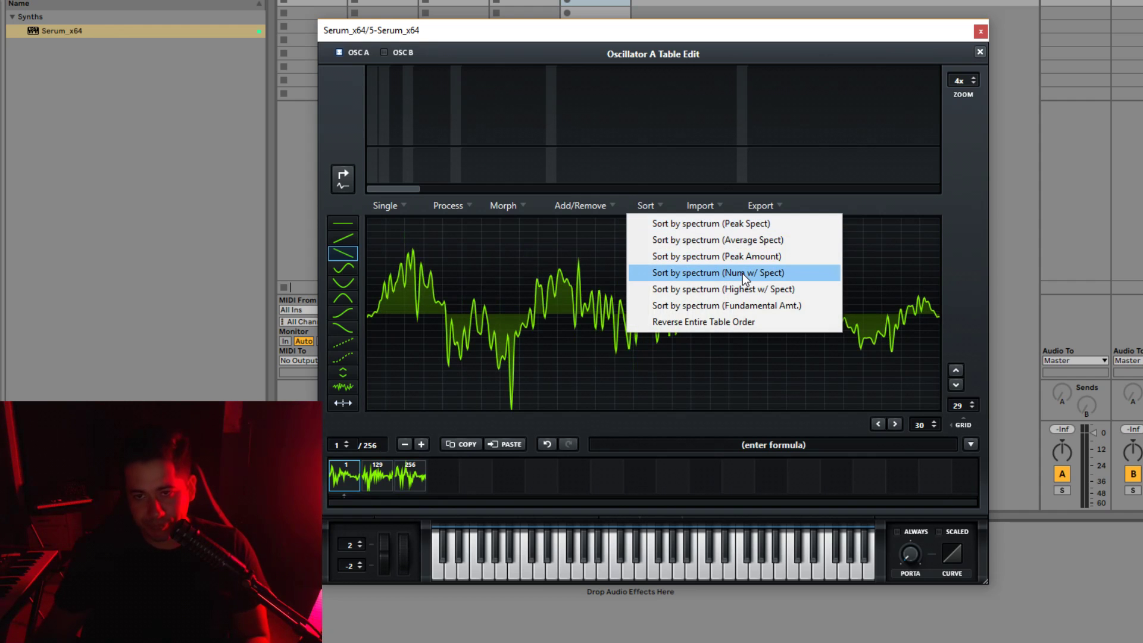
click(753, 284)
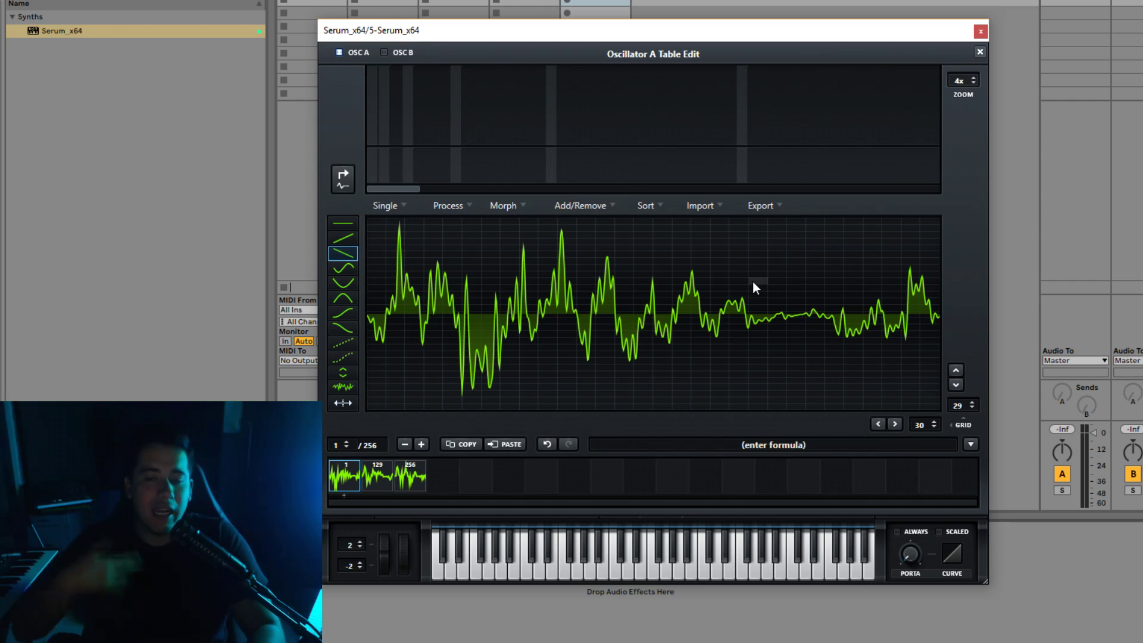
Step: Review the Sort, Import and Export options without applying any, and leave the wavetable editor
click(700, 206)
click(655, 204)
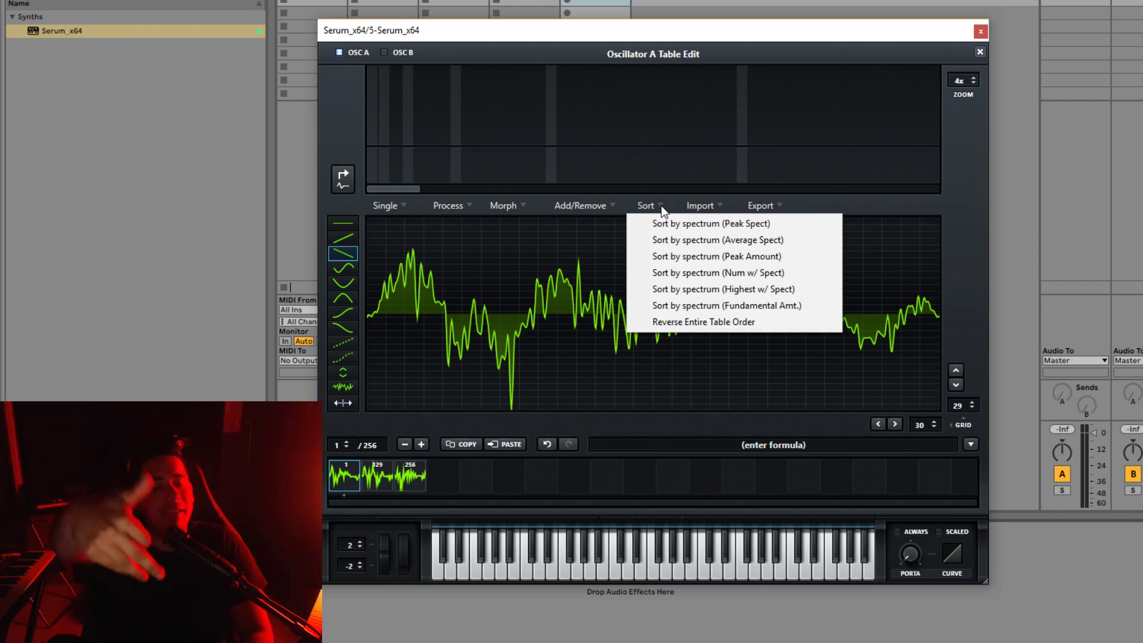
click(715, 208)
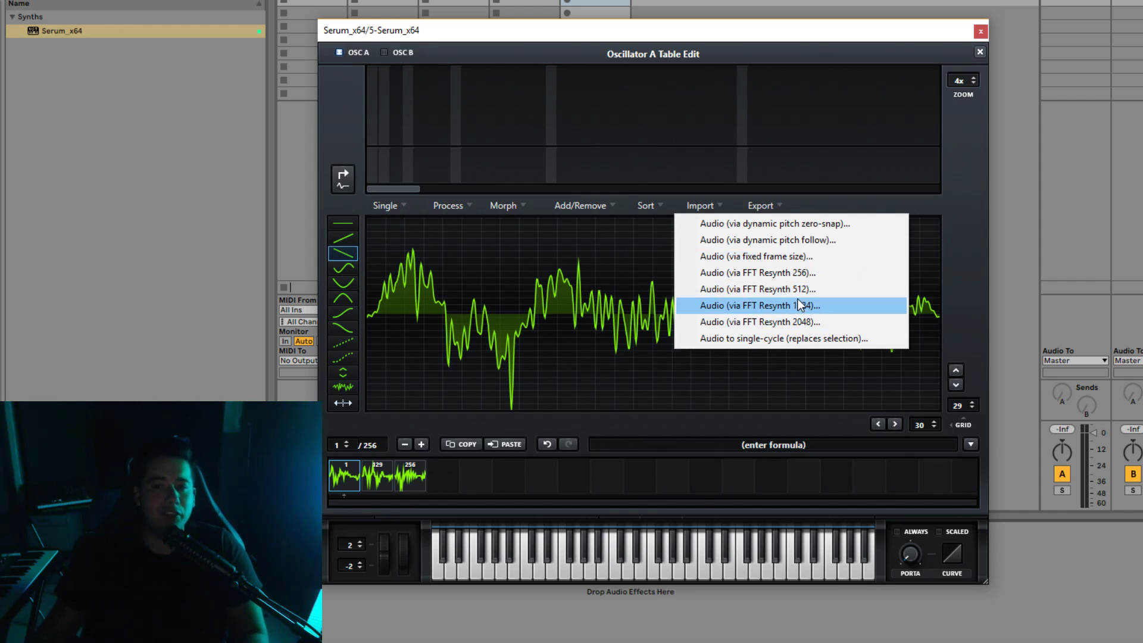
click(767, 205)
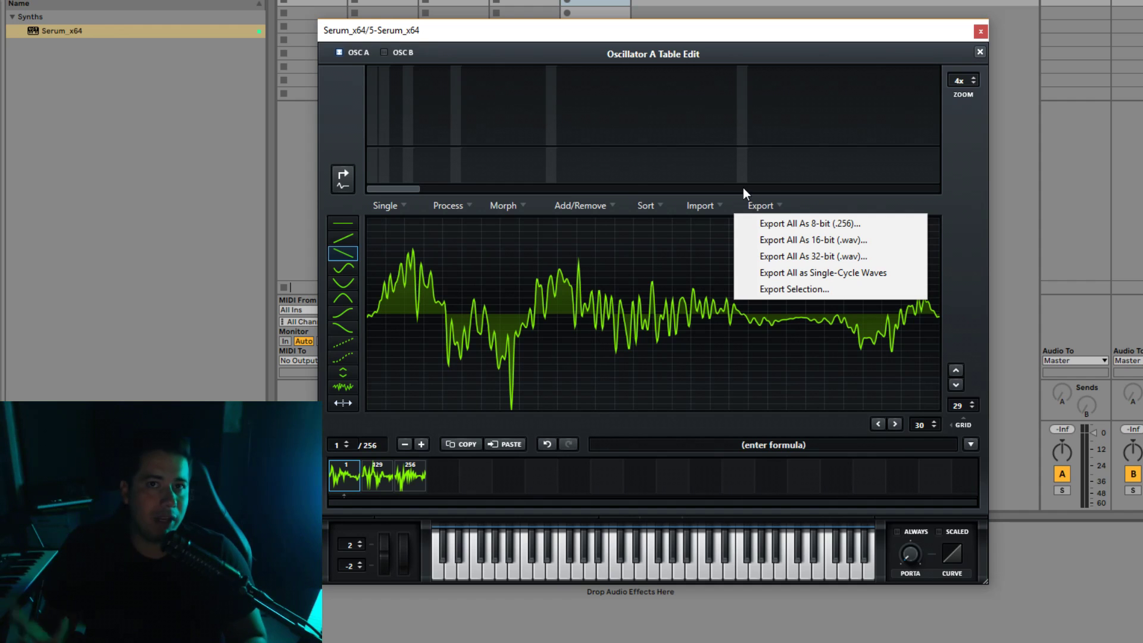
click(987, 50)
click(986, 50)
Step: Load the Spectral wavetable Monster 7 [SL] on oscillator A and raise its wavetable position to about frame 143
click(557, 134)
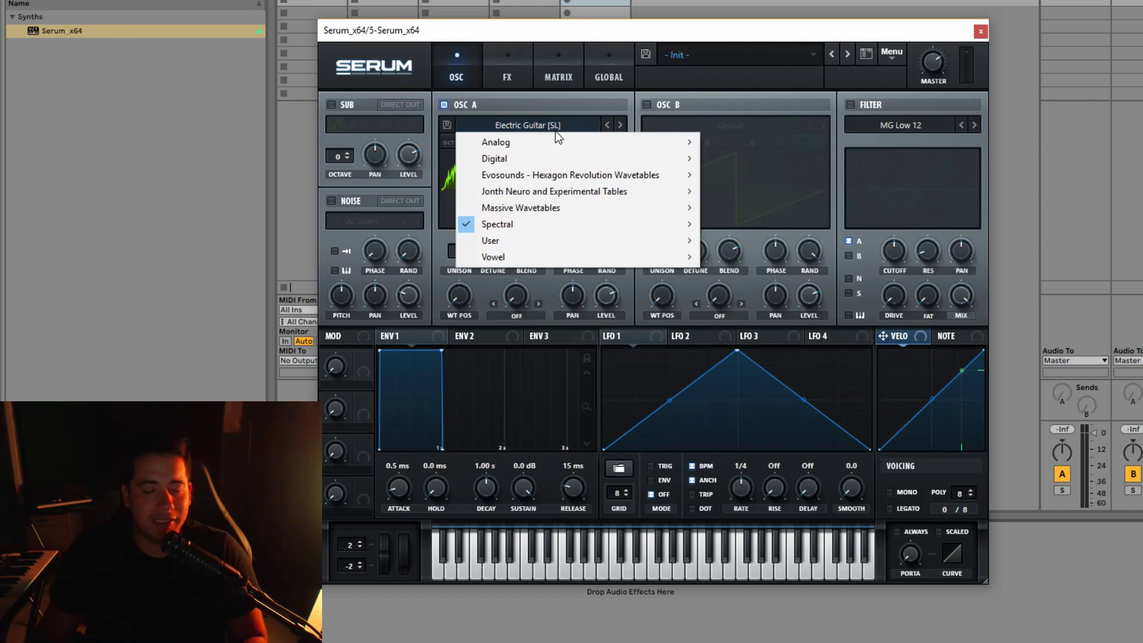
mouse_move(577, 157)
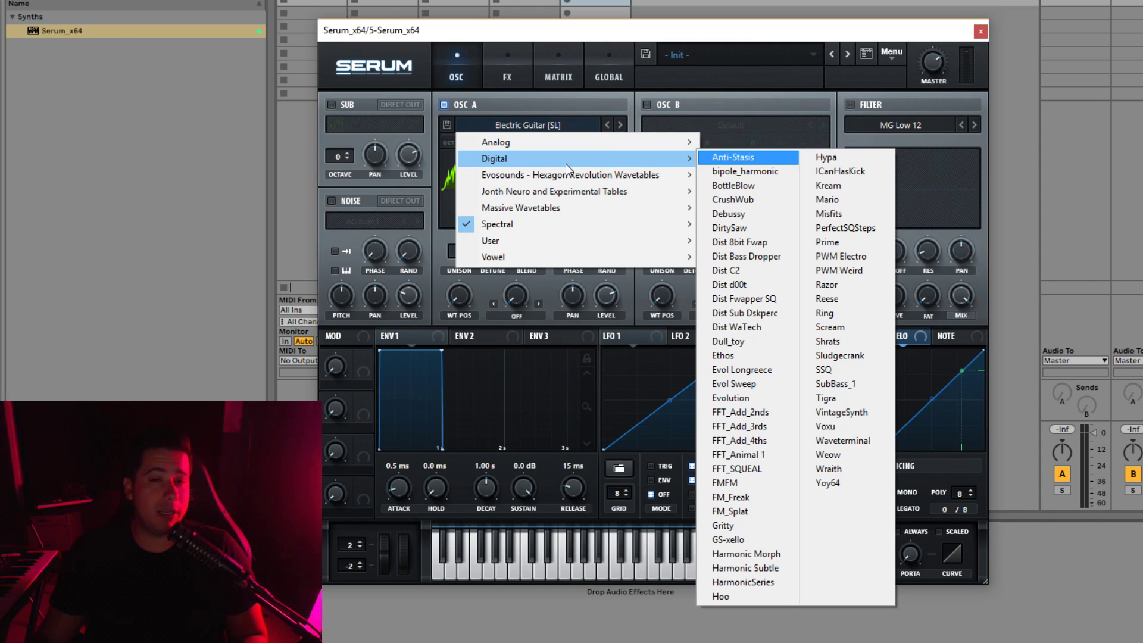
mouse_move(492, 228)
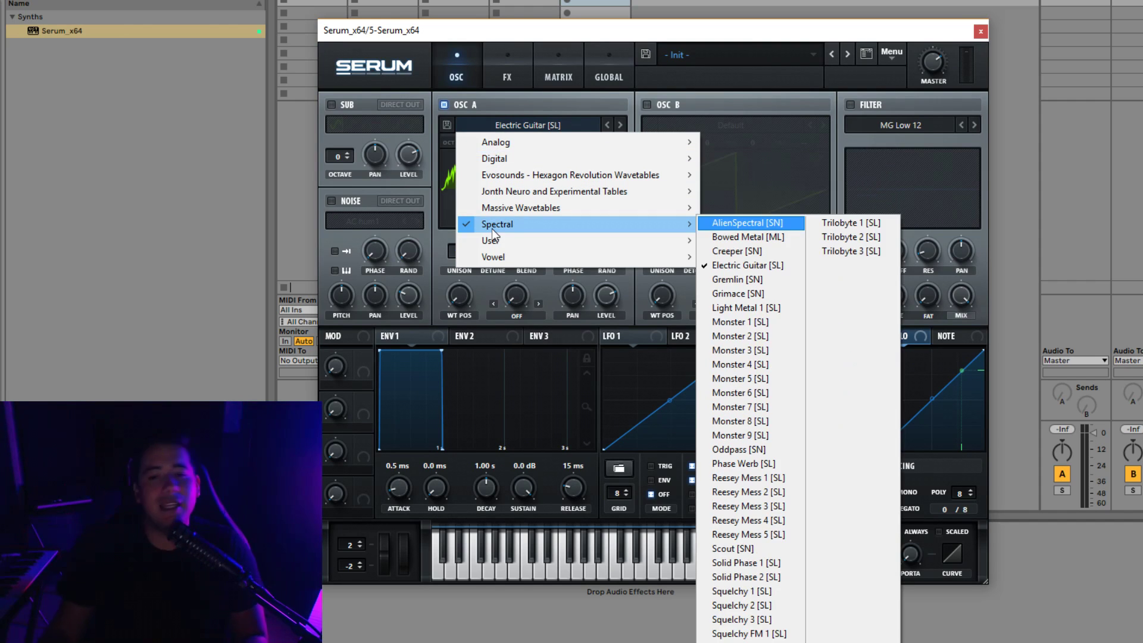
click(714, 407)
drag(460, 303, 472, 268)
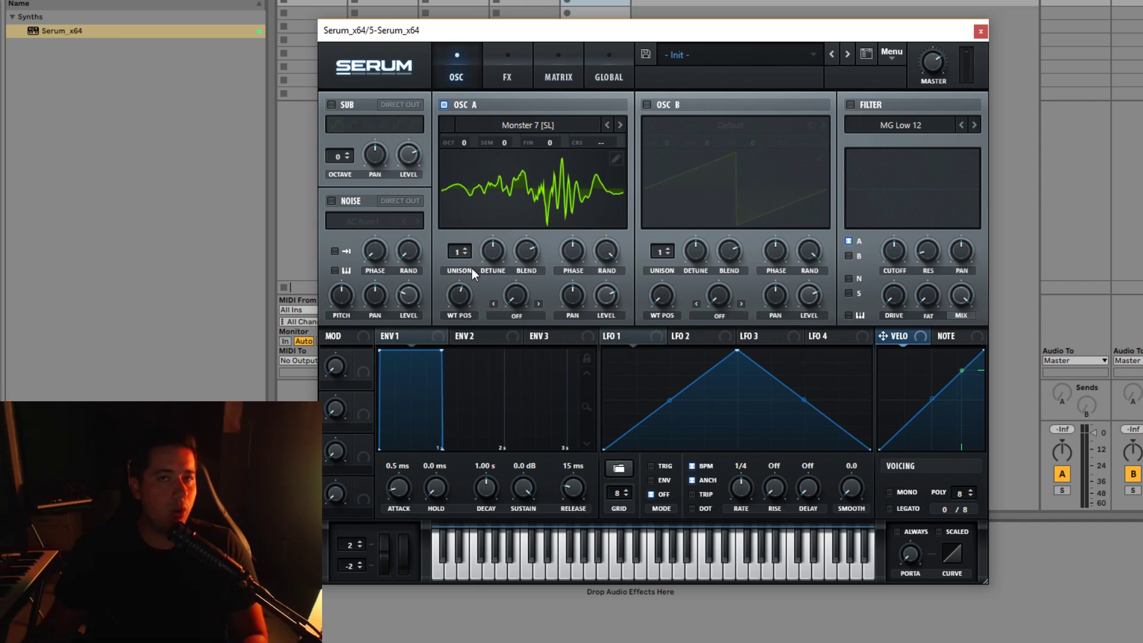
Step: Enable oscillator B, load the Digital wavetable Evol Sweep, and raise its wavetable position to about frame 180
click(646, 104)
click(709, 125)
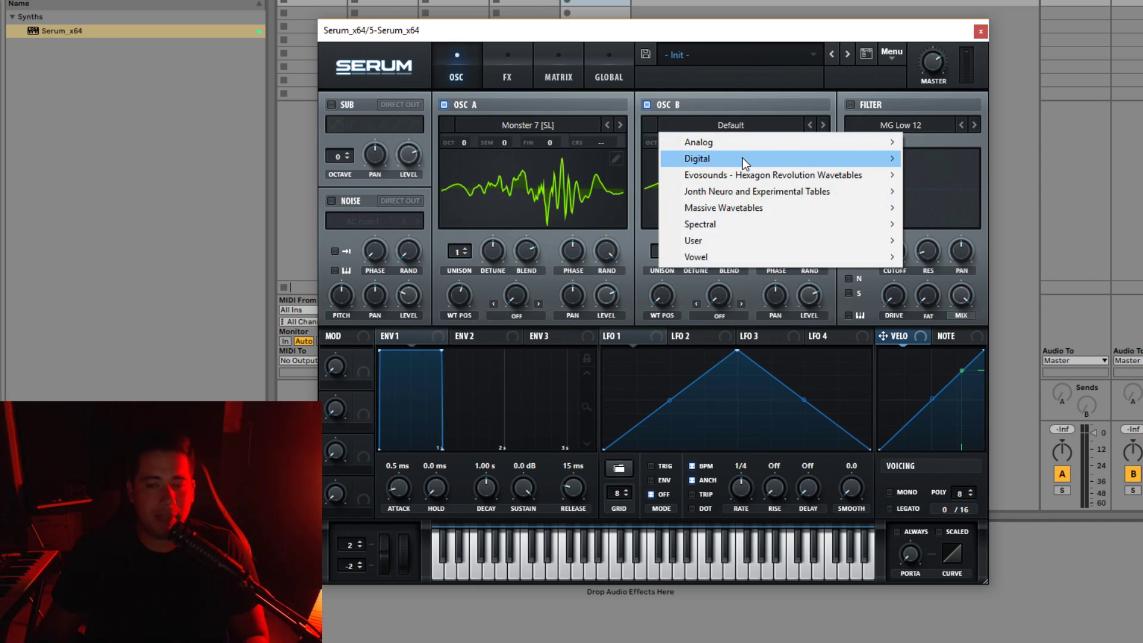
mouse_move(742, 158)
click(929, 385)
drag(662, 295, 694, 230)
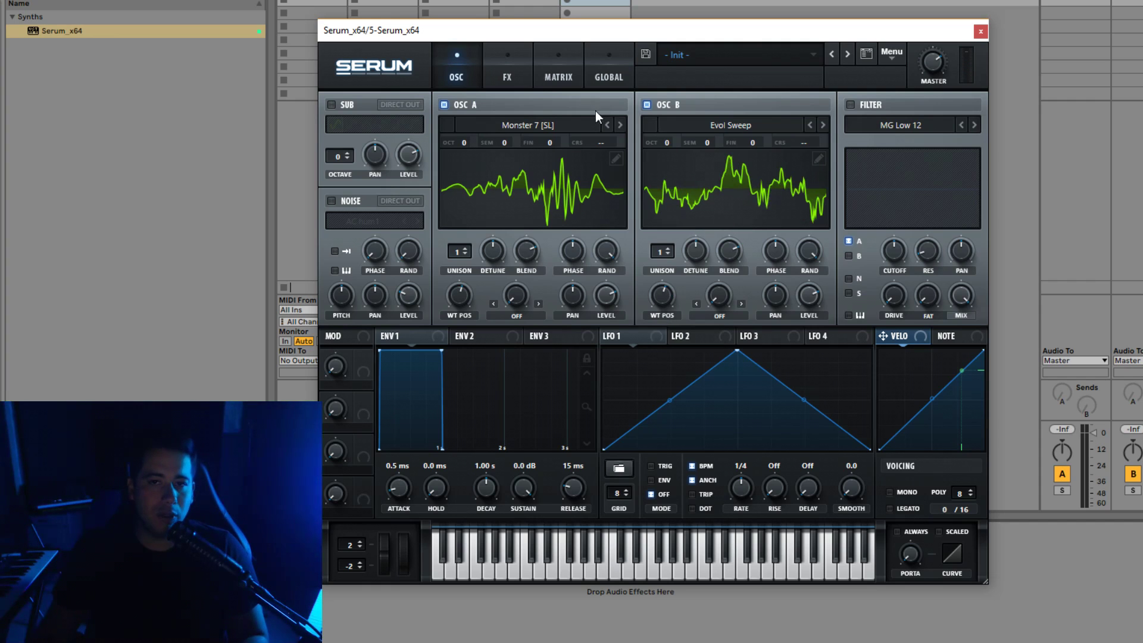
Step: Open the wavetable editor for oscillator A and compare its table with oscillator B's
click(617, 159)
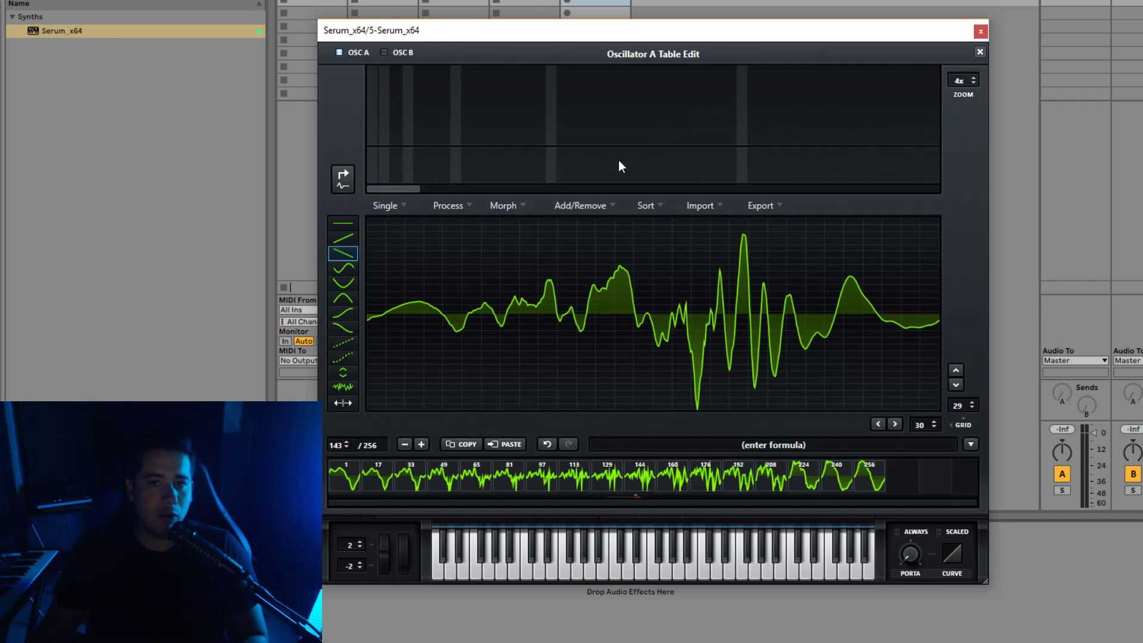
click(406, 54)
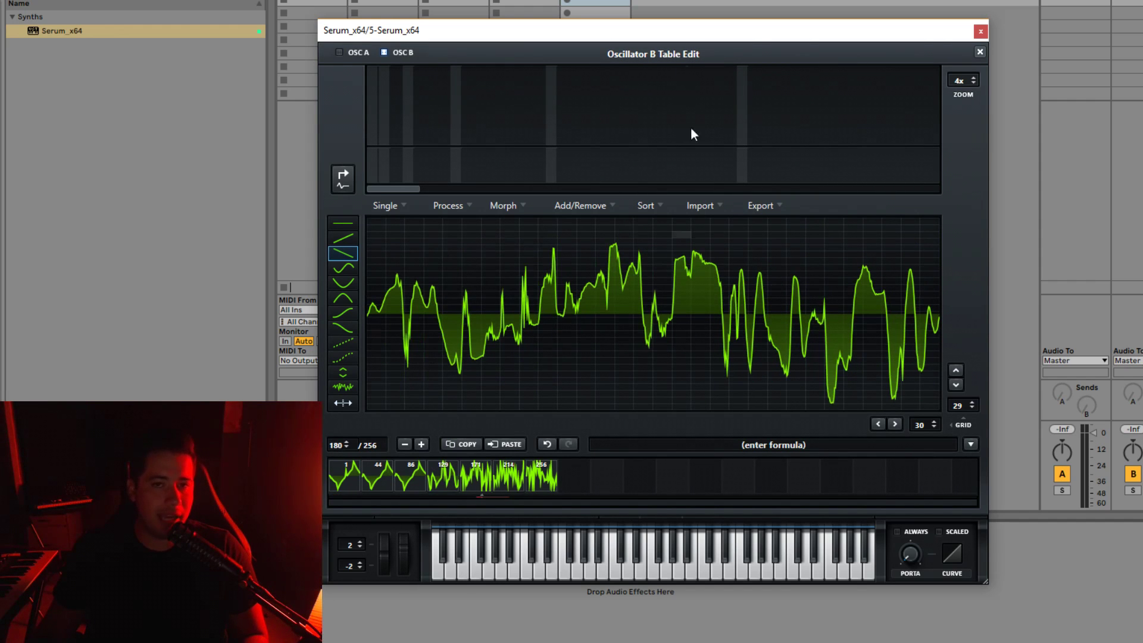
click(360, 52)
Step: Remove all frames of oscillator A's wavetable except frame 1
click(345, 475)
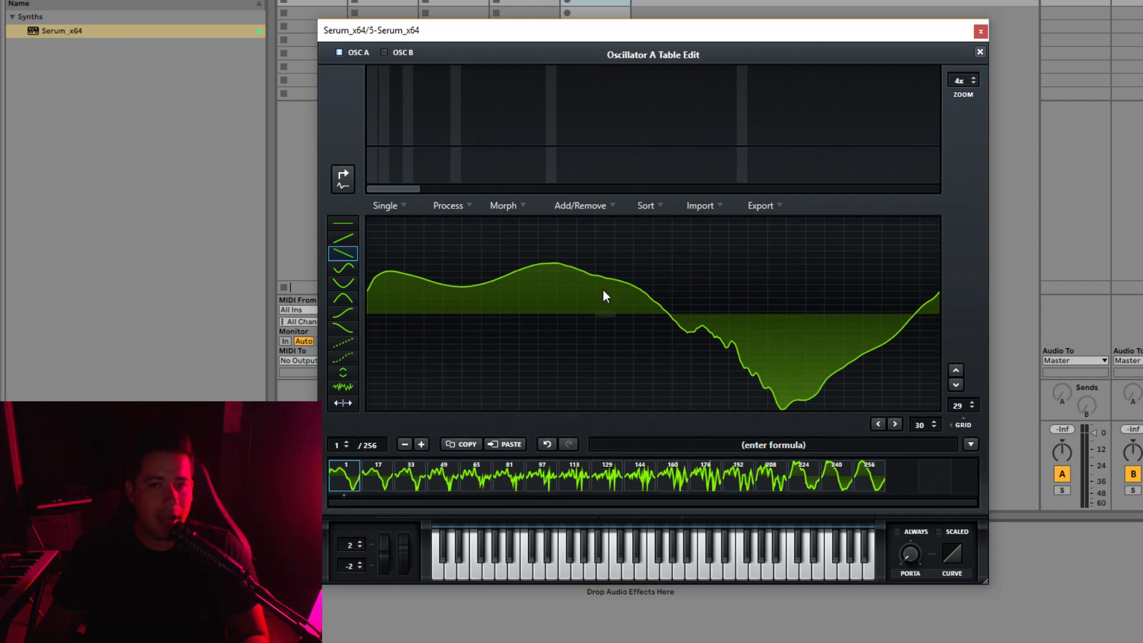
click(698, 206)
click(581, 206)
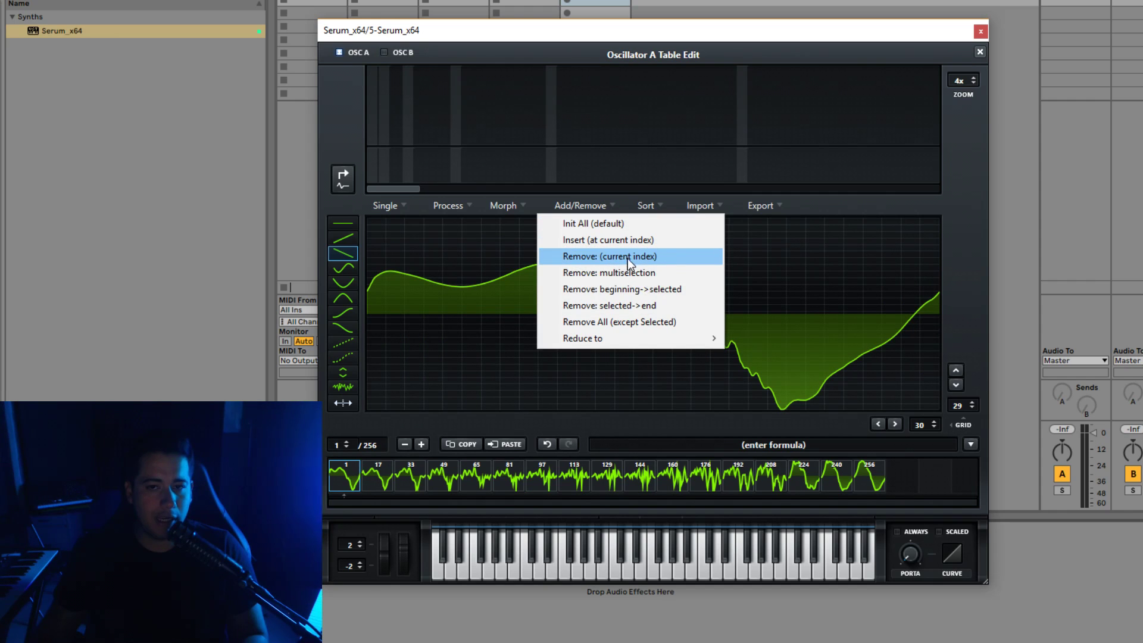
click(649, 321)
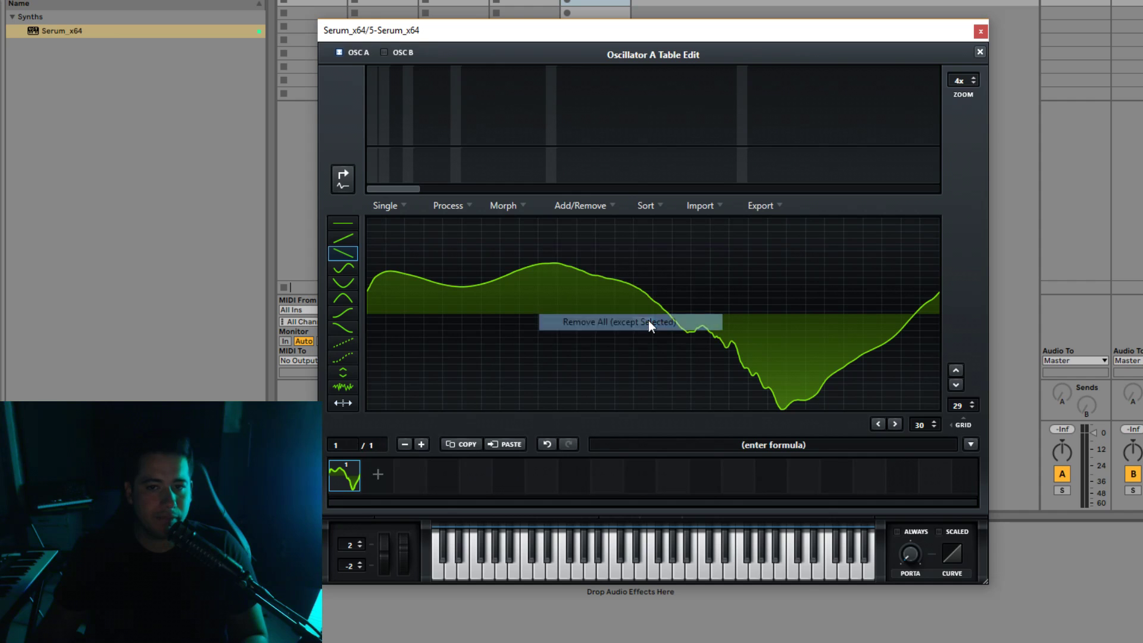
Step: Add a second frame to oscillator A's table, remove the morph tables, and paste oscillator B's waveform into frame 2
click(377, 476)
click(380, 480)
click(502, 208)
click(539, 289)
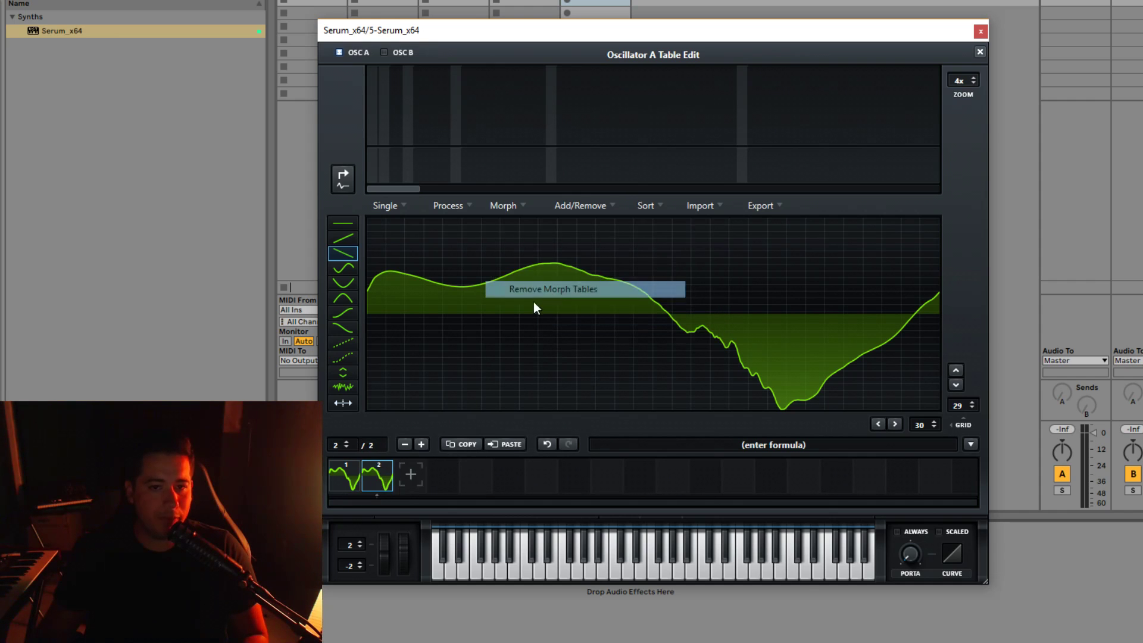
click(495, 444)
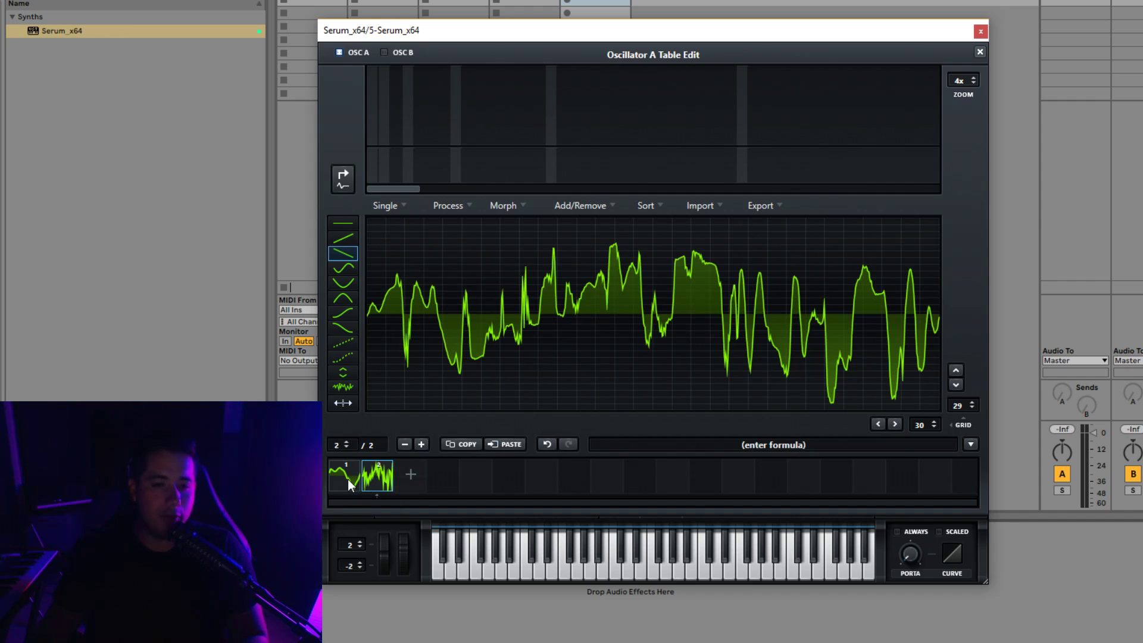
Step: Leave the table editor, load the Spectral wavetable Reesey Mess 3 [SL] on oscillator B, and adjust its wavetable position
click(979, 52)
click(736, 124)
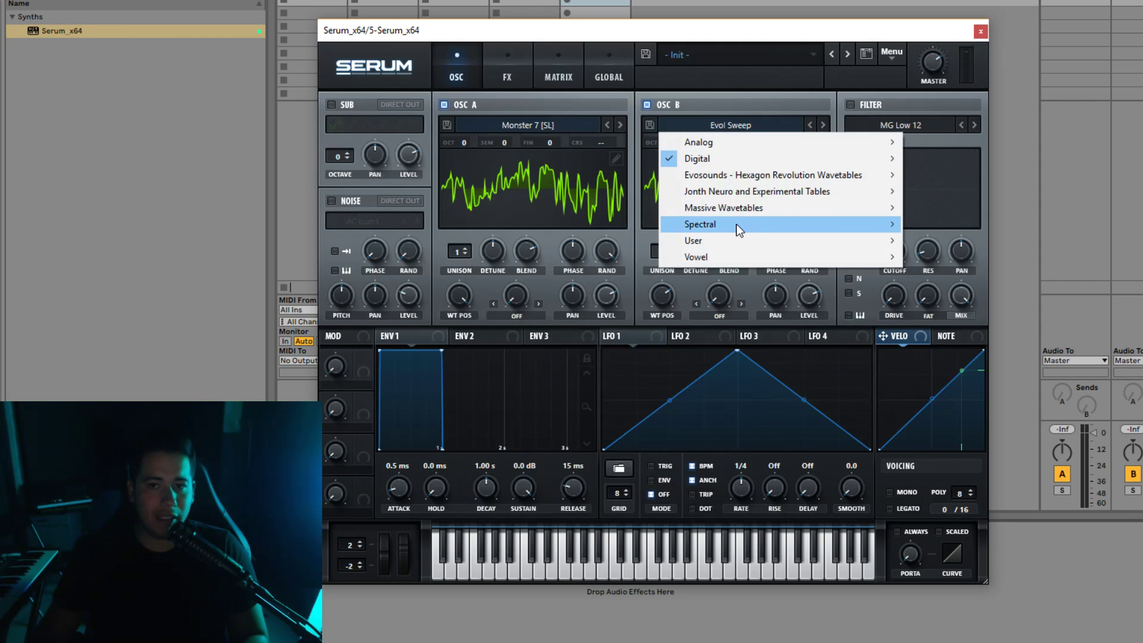
mouse_move(737, 224)
click(938, 494)
drag(707, 235, 650, 345)
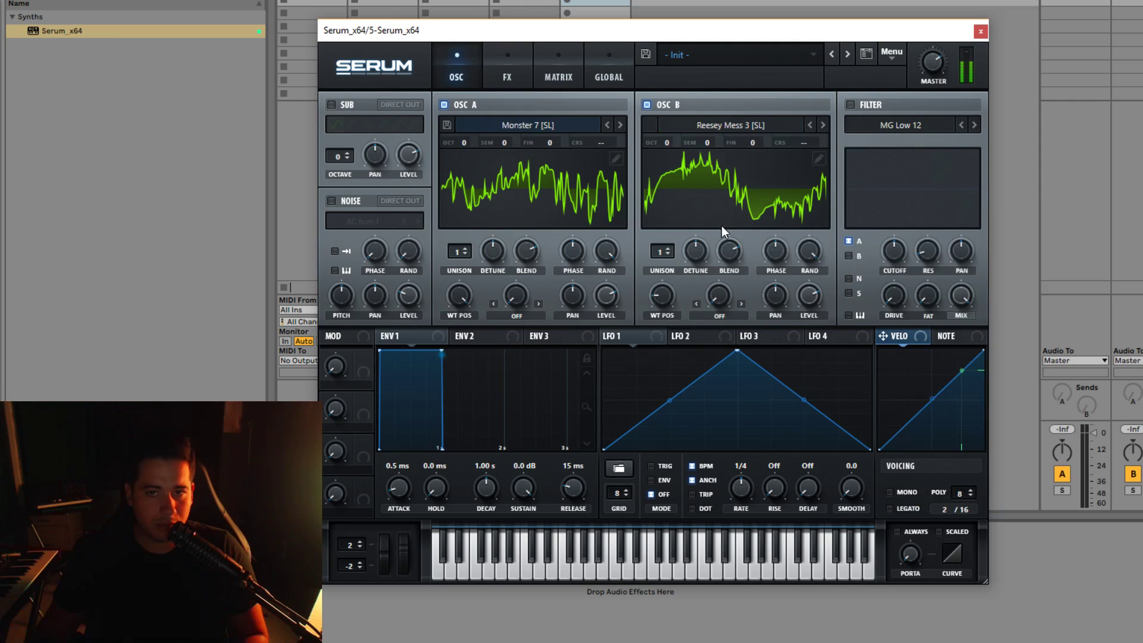
Step: Copy the current frame of oscillator B's table and paste it as frame 3 of oscillator A's table
click(817, 159)
click(467, 446)
click(375, 53)
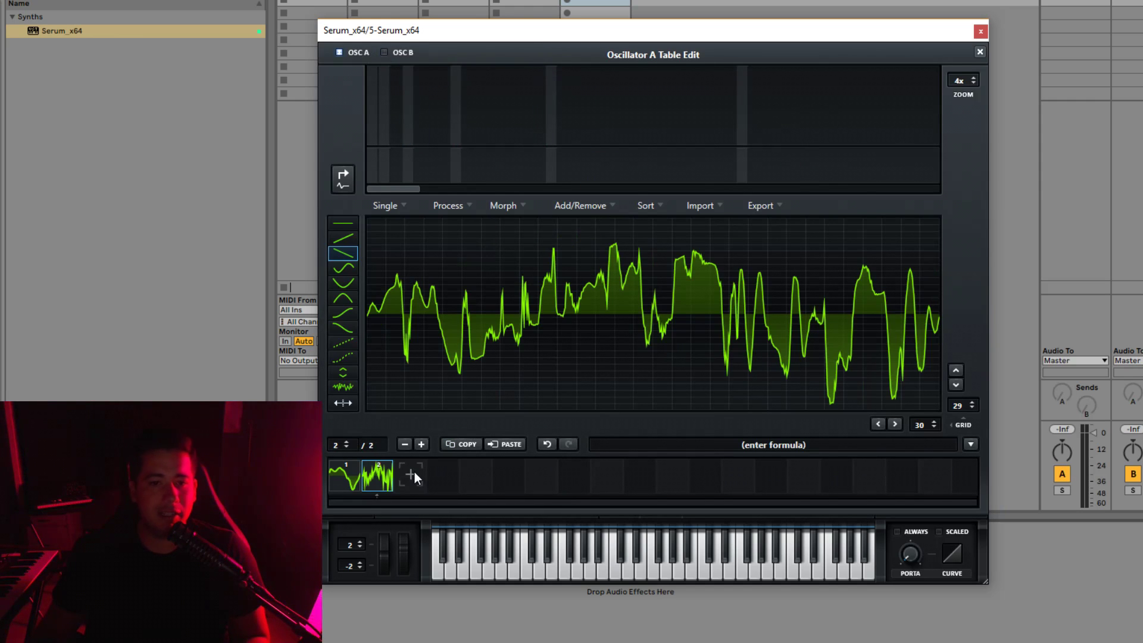
click(506, 444)
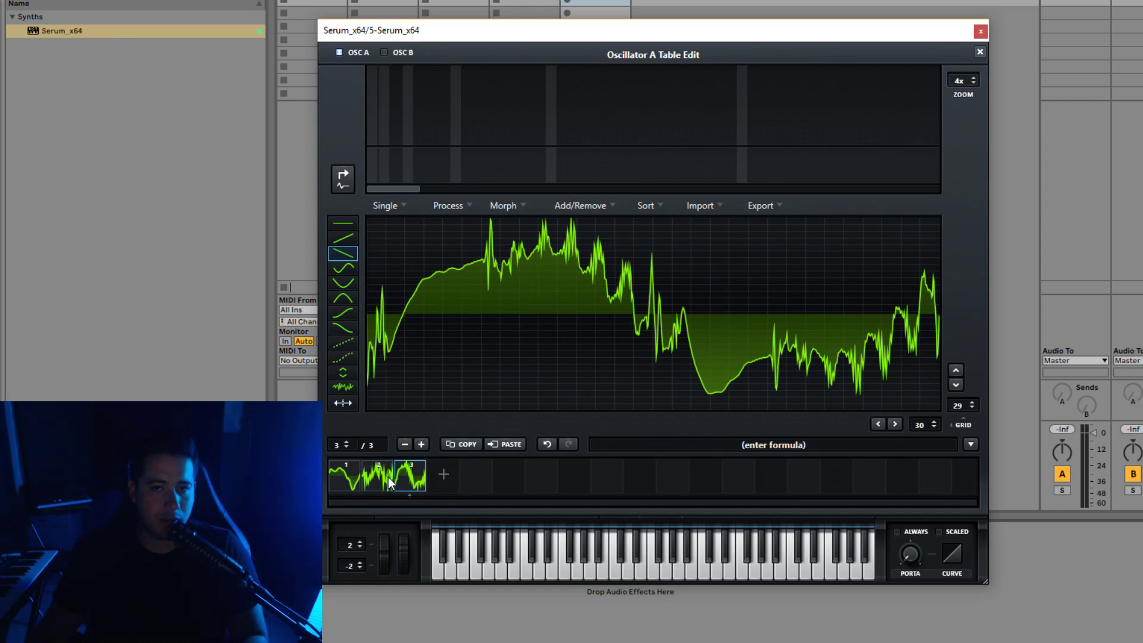
Step: Add frame 4 to oscillator A's table and fill it with a copy of frame 86 from oscillator B's table
click(442, 479)
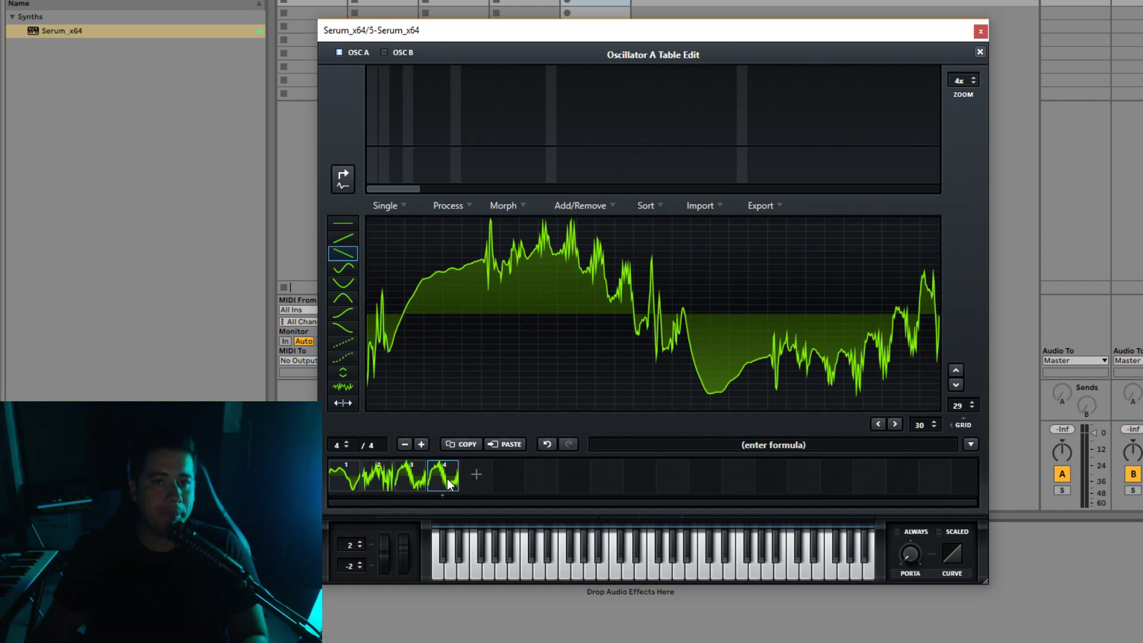
click(401, 55)
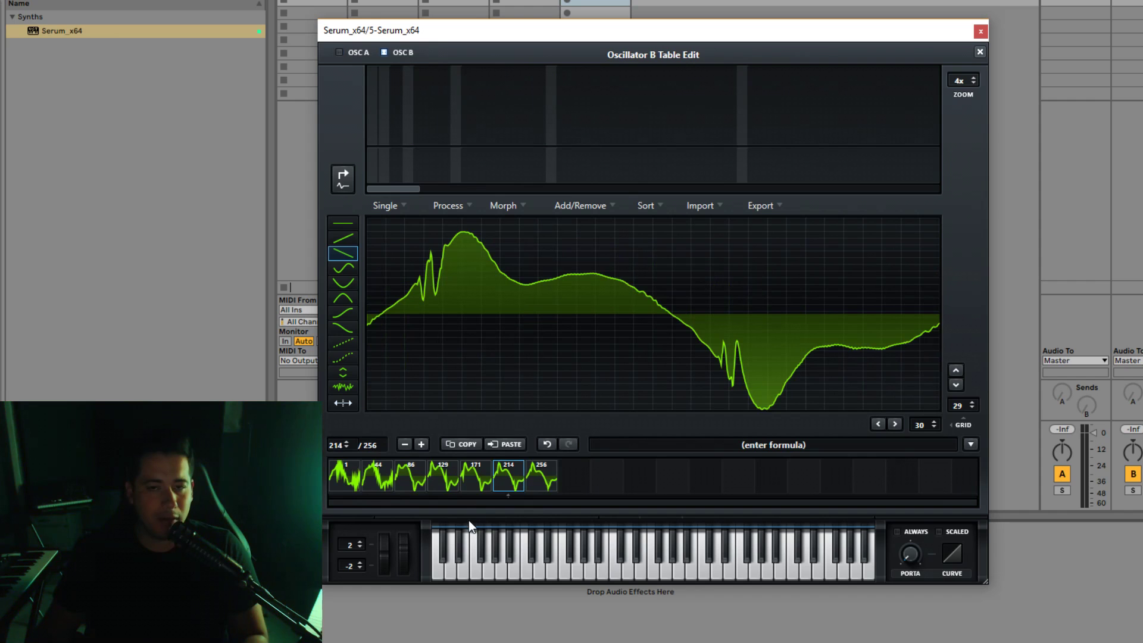
click(421, 473)
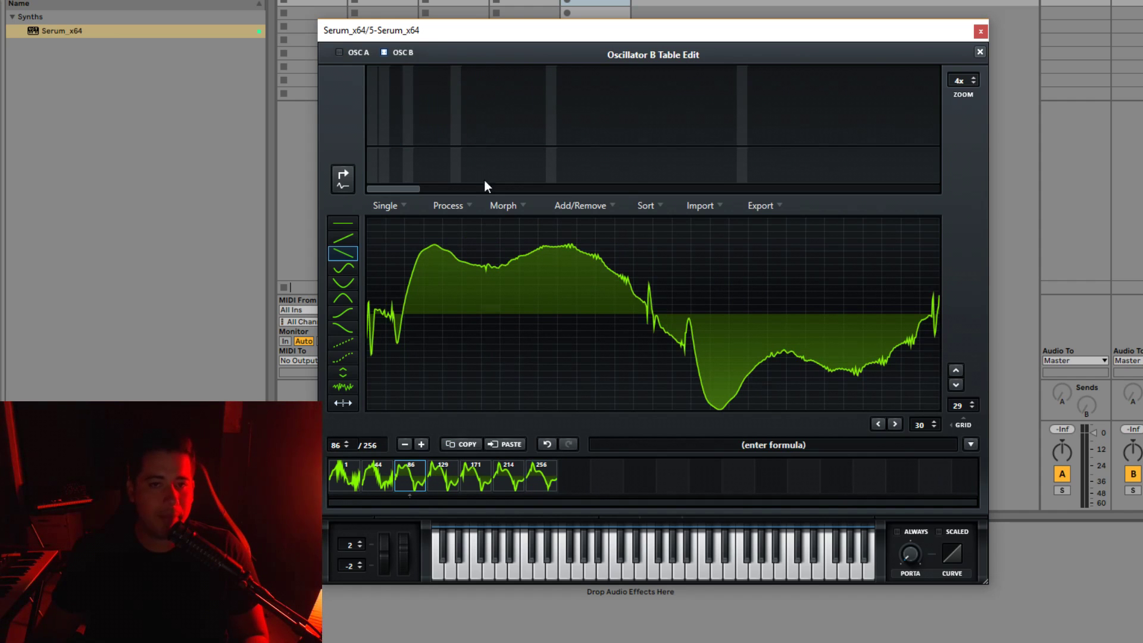
click(353, 52)
click(503, 444)
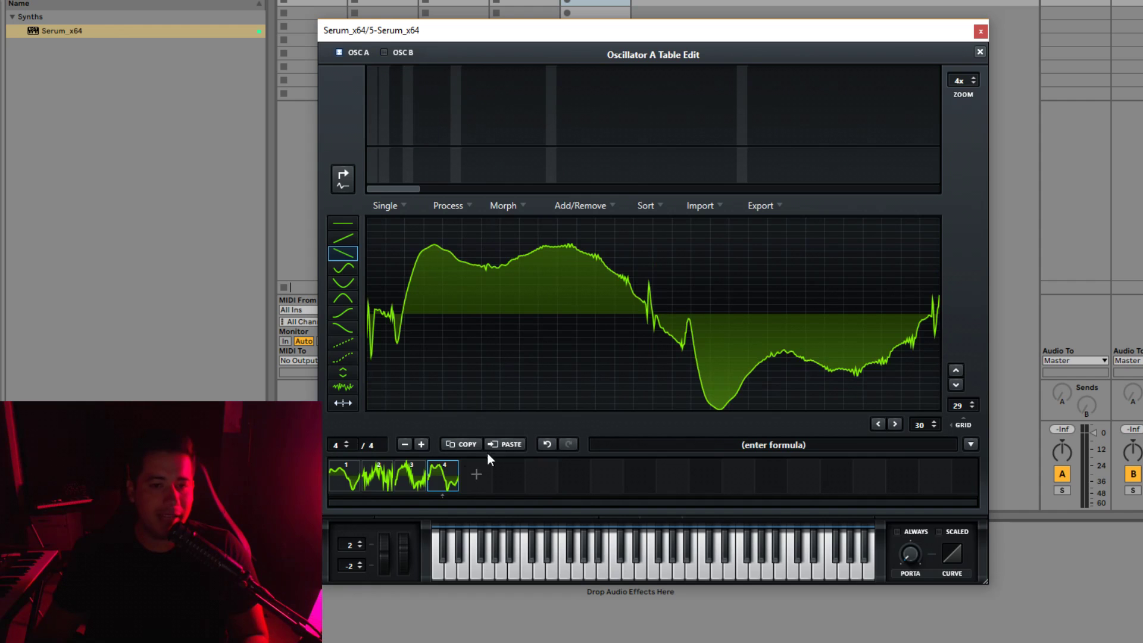
Step: Review the waveforms of the four frames in oscillator A's table one by one
click(340, 481)
click(370, 484)
click(346, 482)
click(372, 482)
click(408, 480)
click(439, 479)
click(371, 481)
click(346, 481)
Step: Apply a Crossfade morph across oscillator A's four frames and audition the table
click(512, 203)
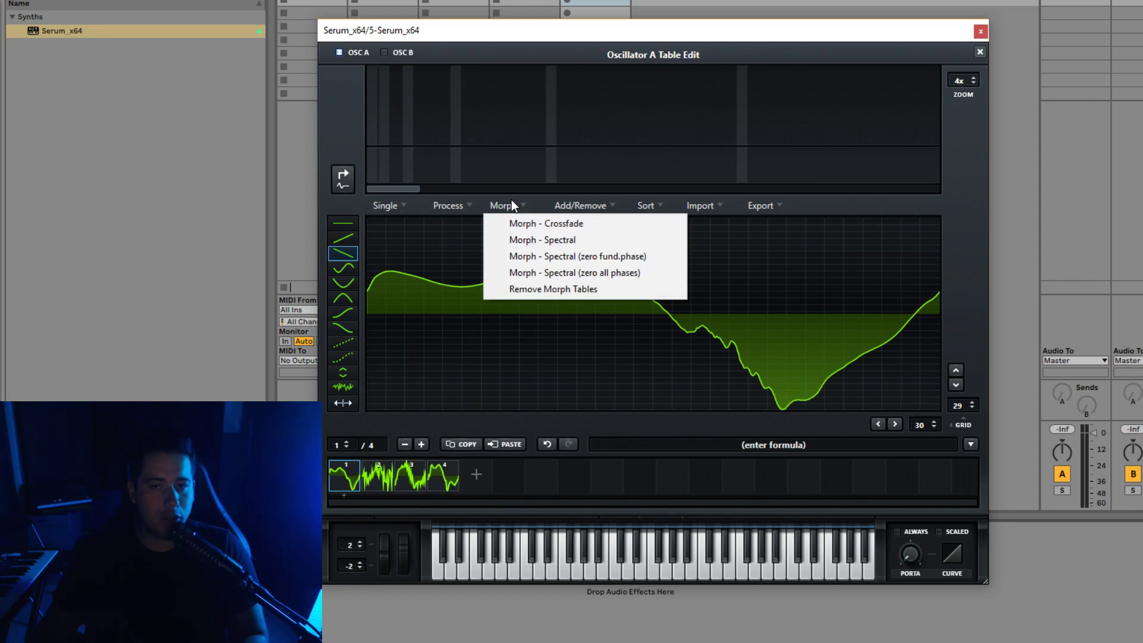
click(569, 224)
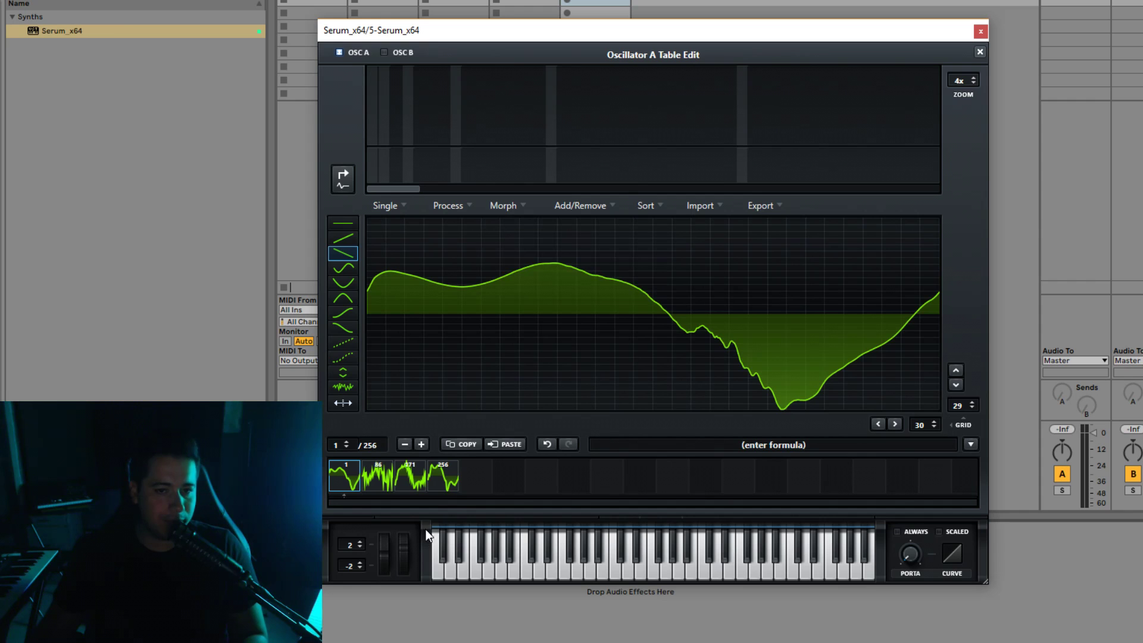
drag(404, 553, 440, 521)
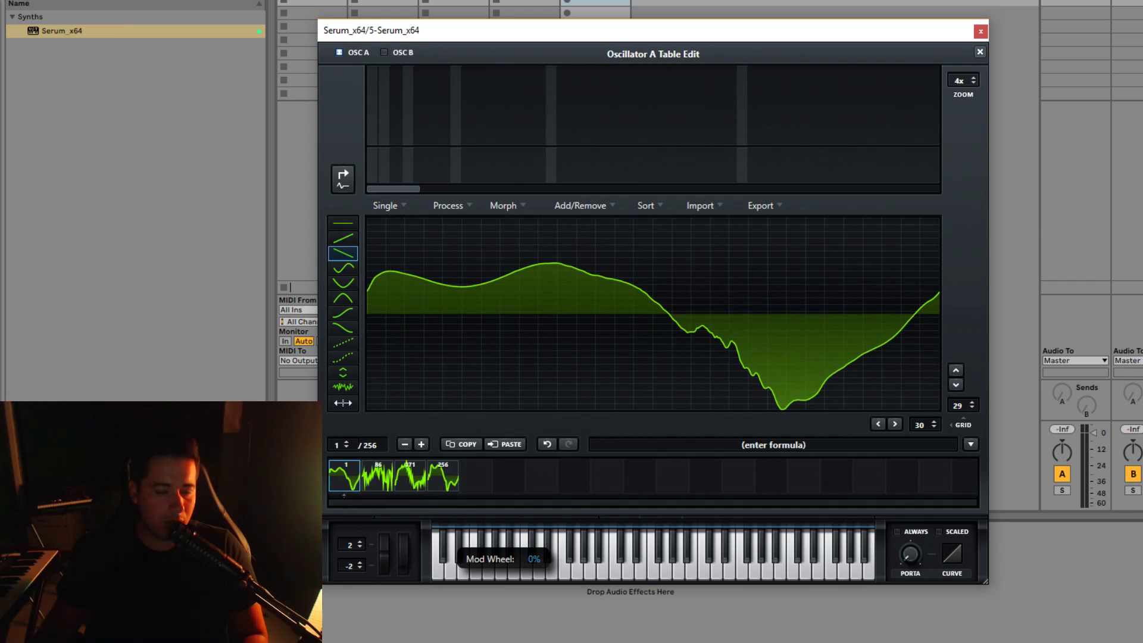
Step: Apply a Spectral morph to oscillator A's table and close the table editor
click(503, 206)
click(545, 240)
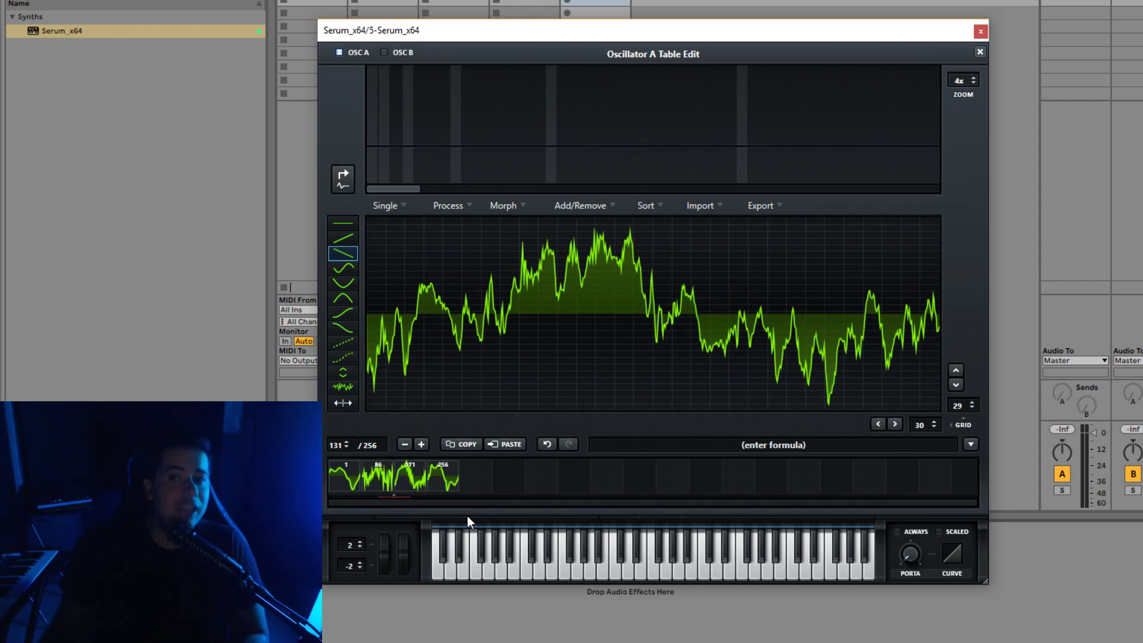
click(980, 52)
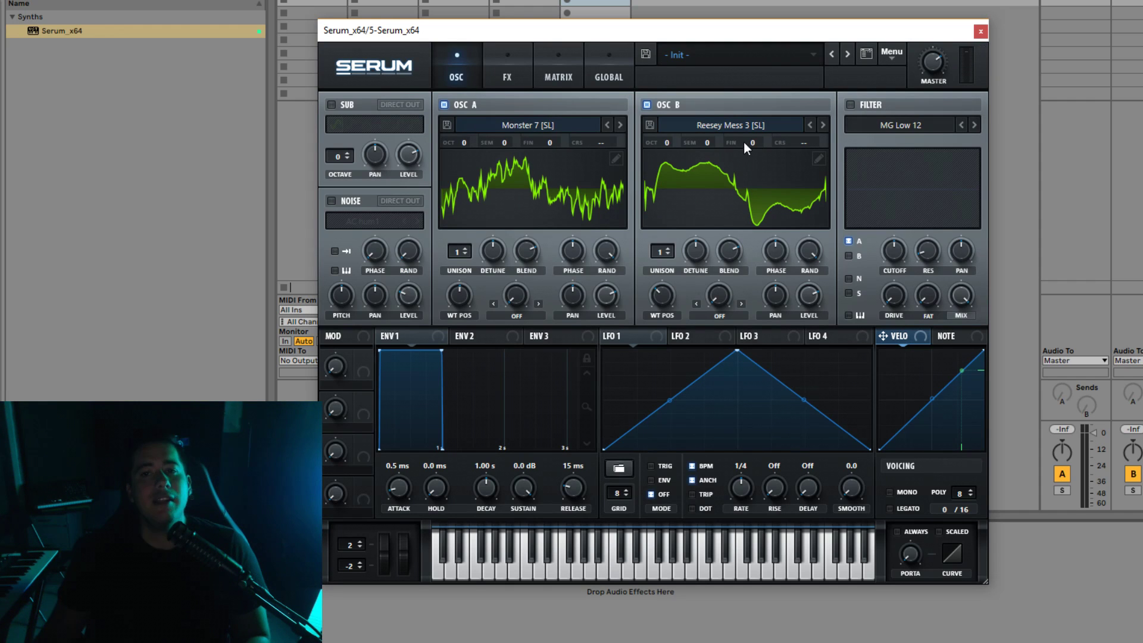
Step: Initialize the preset and load the Analog wavetable Basic Shapes on oscillator A
click(891, 53)
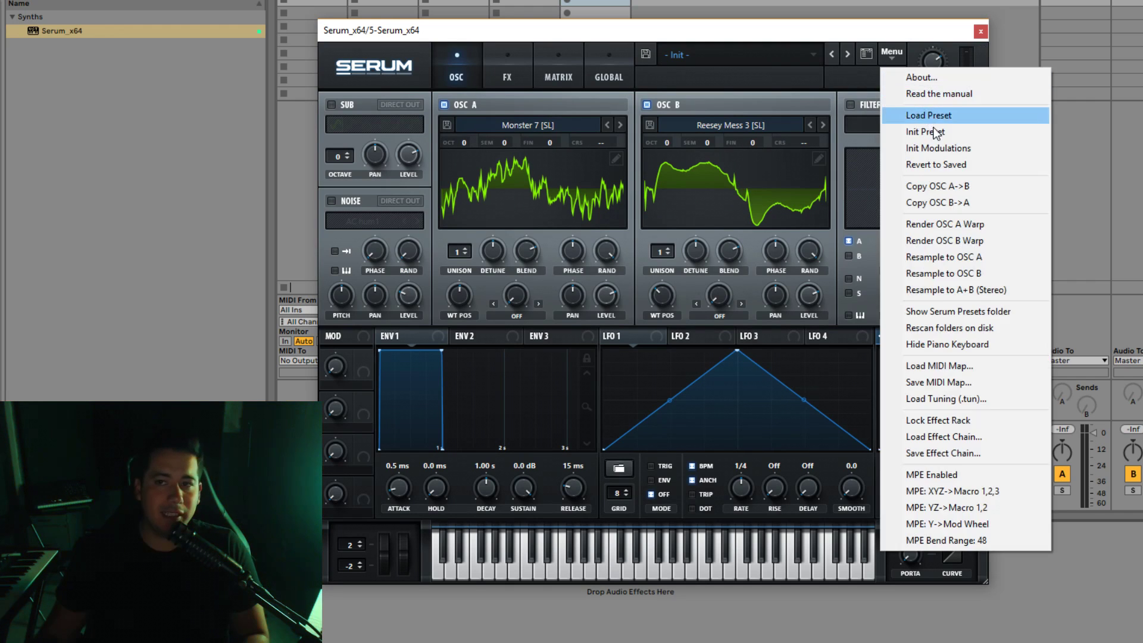
click(926, 132)
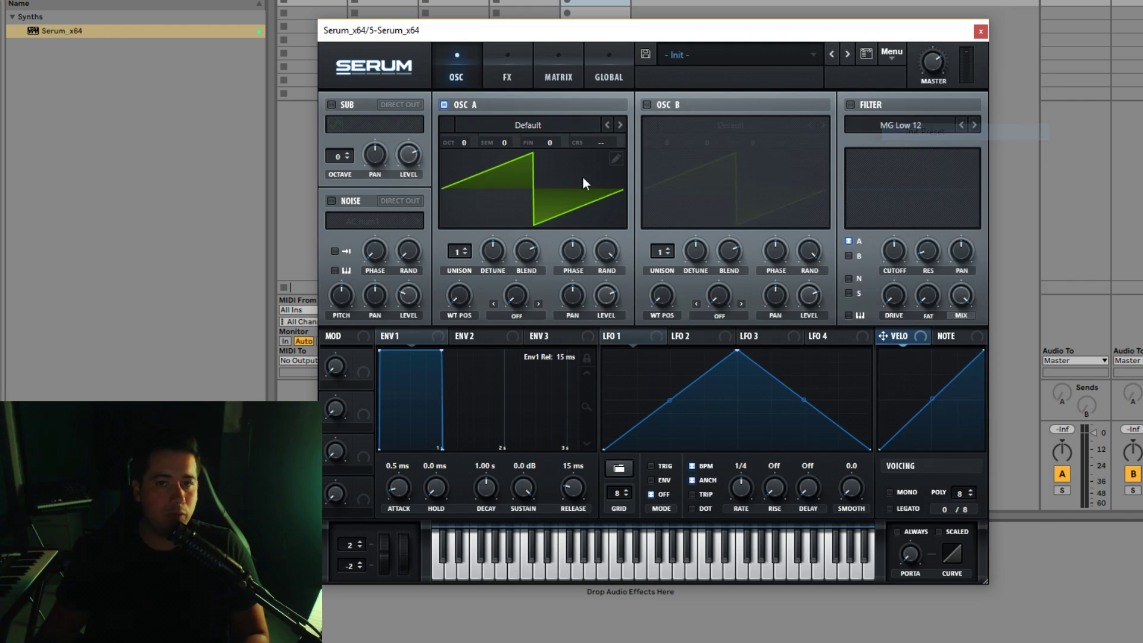
click(525, 122)
mouse_move(541, 142)
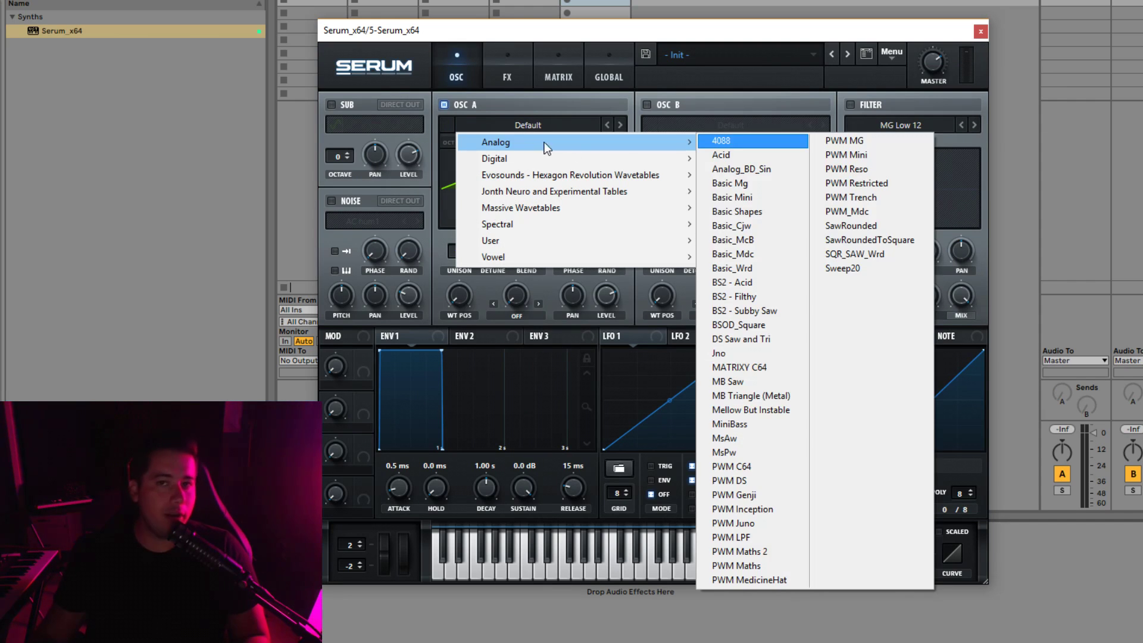
click(764, 210)
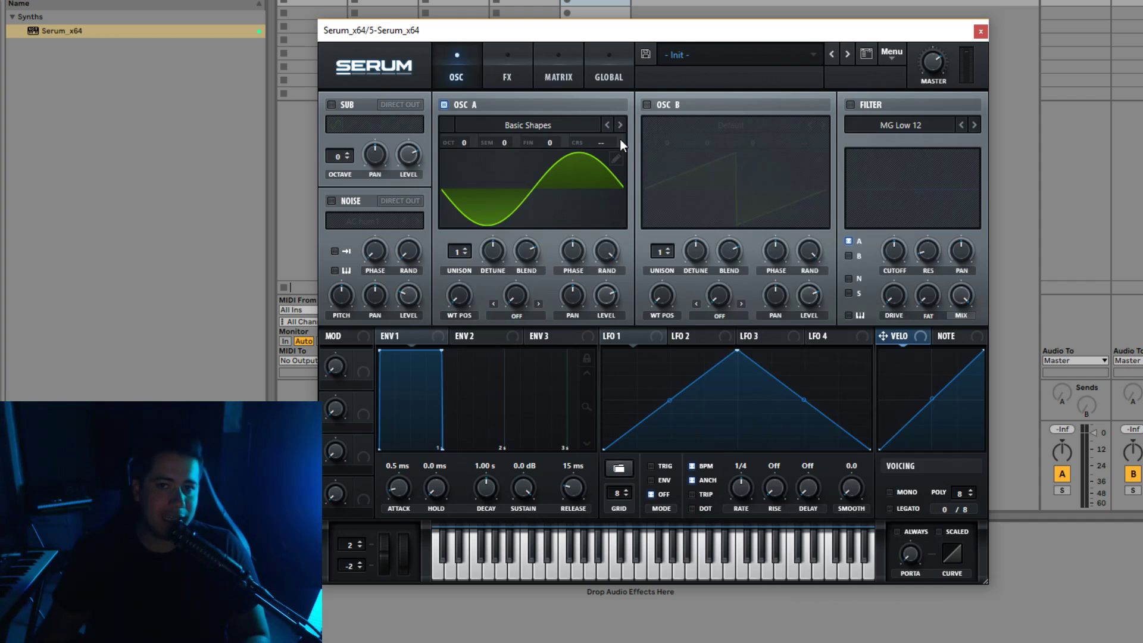
Step: Enable oscillator B, set oscillator A's warp mode to FM (From B), and set oscillator B's octave to +3
click(647, 105)
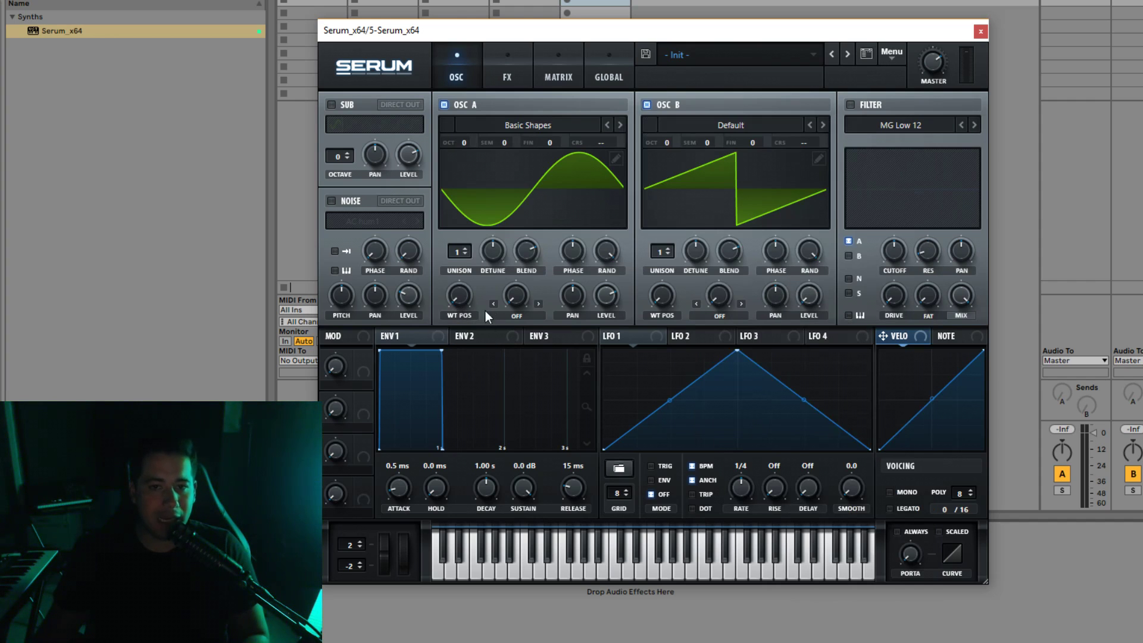
click(513, 317)
click(555, 247)
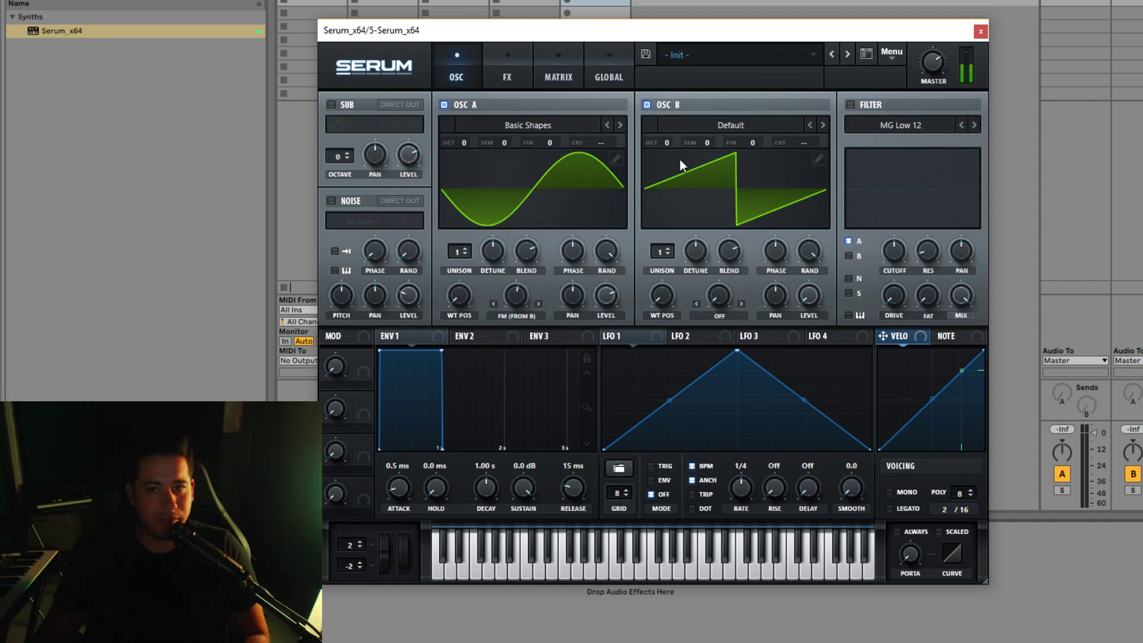
drag(664, 143, 678, 108)
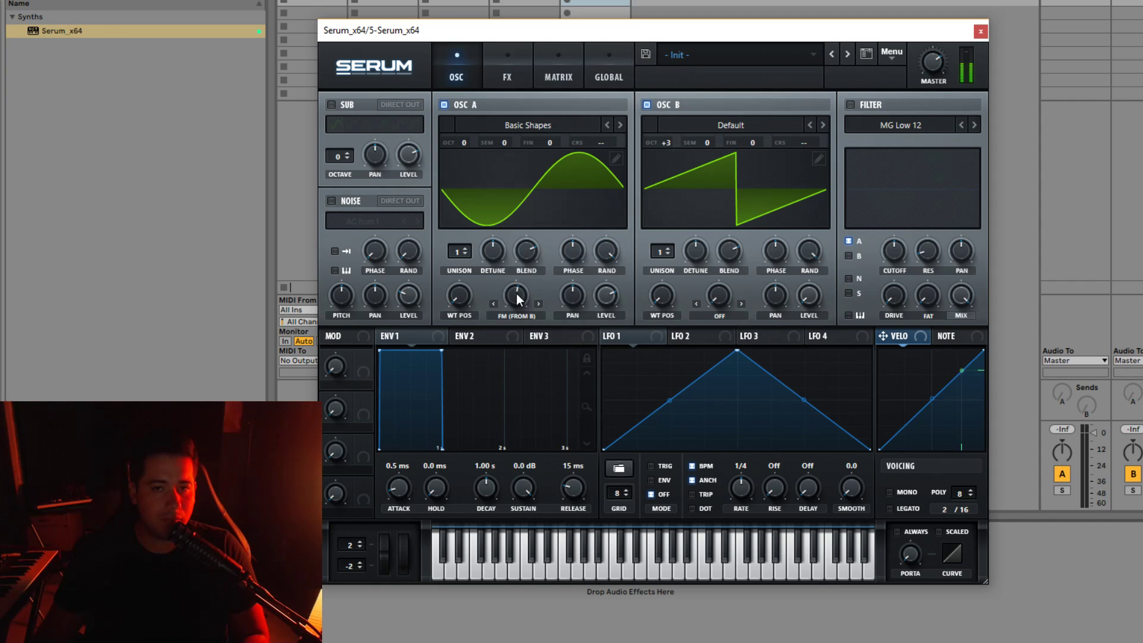
mouse_move(514, 301)
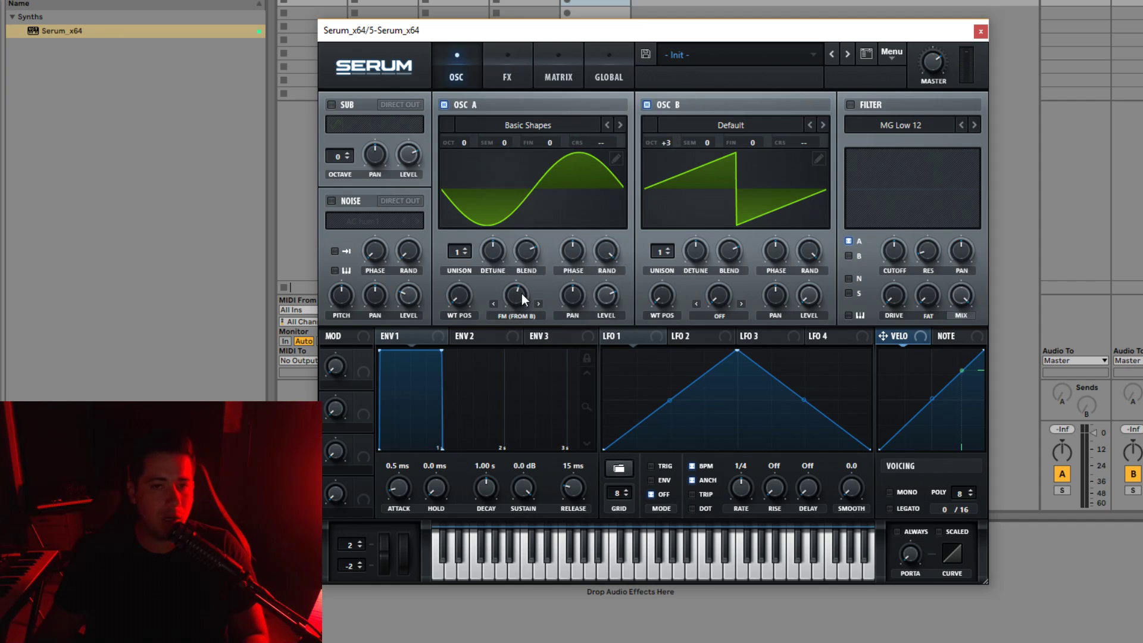
Step: Resample the sound to oscillator B, then set its octave to 0 and raise its level
click(899, 53)
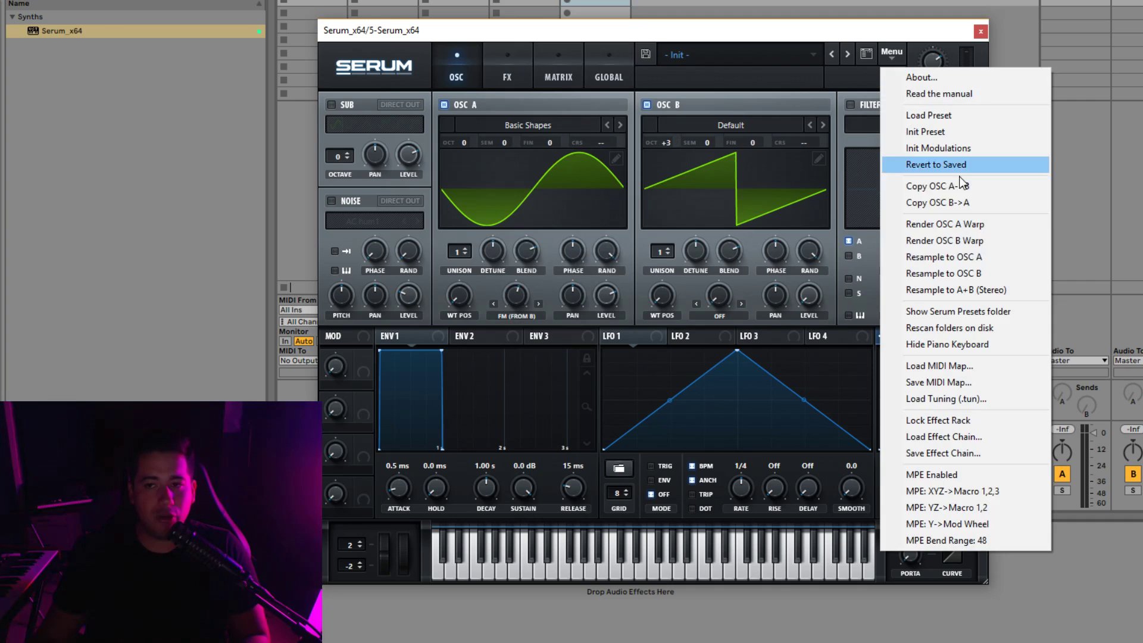
click(970, 273)
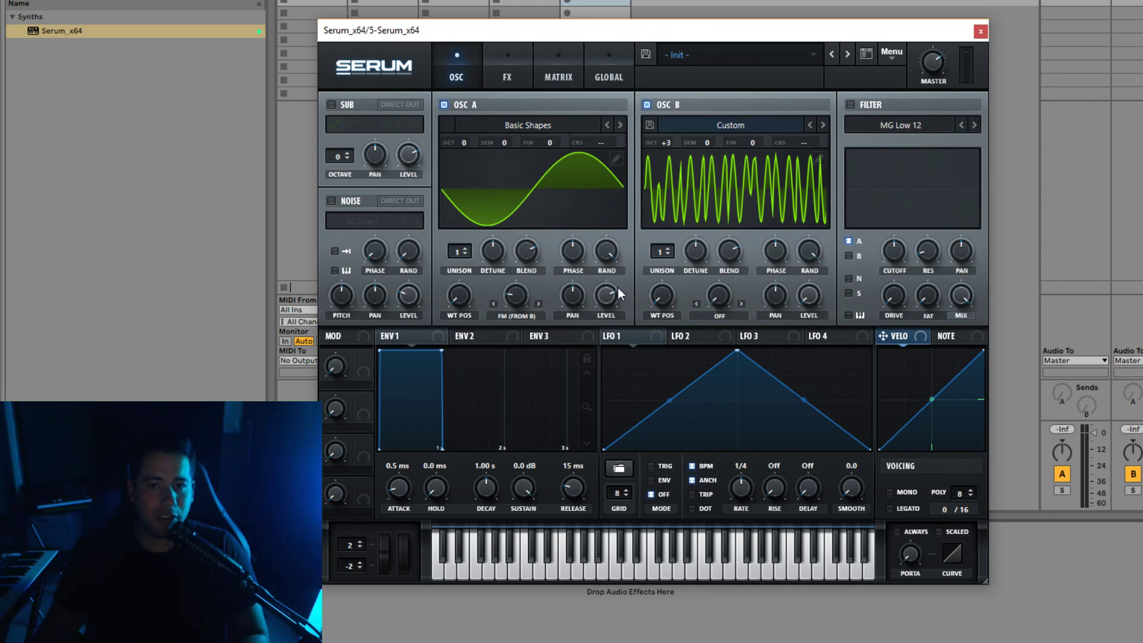
drag(668, 144, 648, 180)
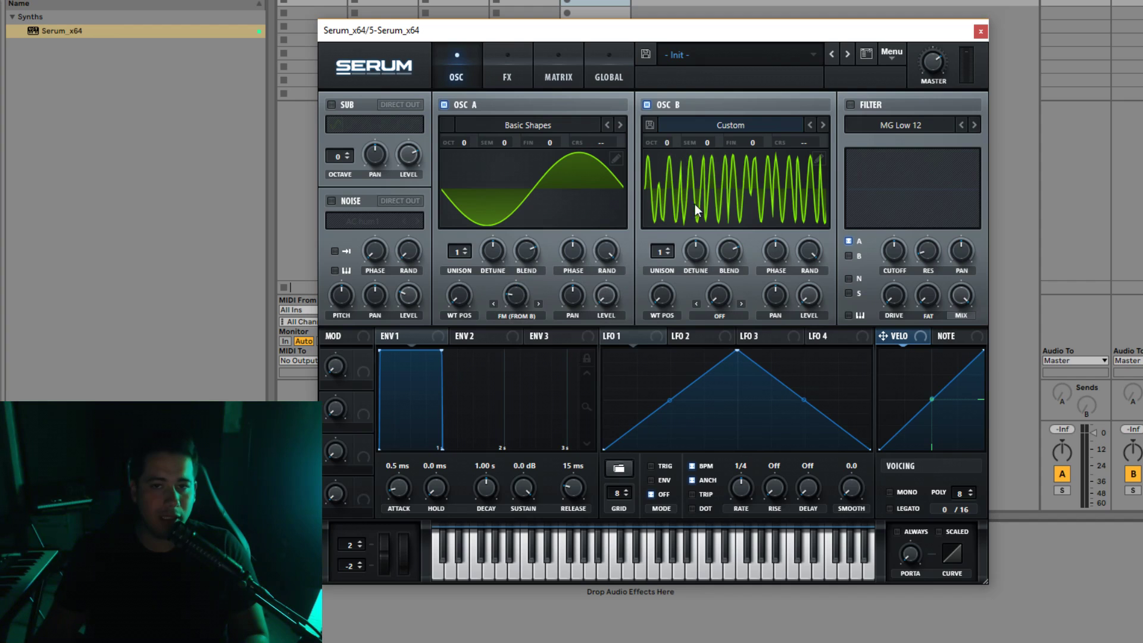
drag(811, 297, 837, 205)
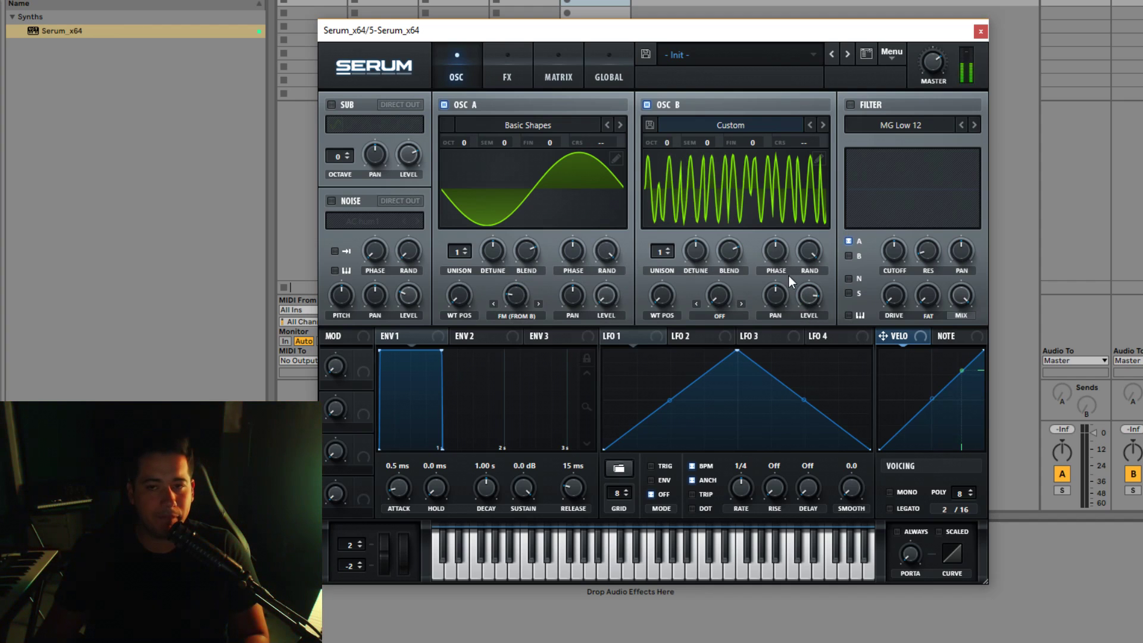
Step: Switch off oscillator A and inspect the frames of oscillator B's resampled table in the table editor
click(443, 105)
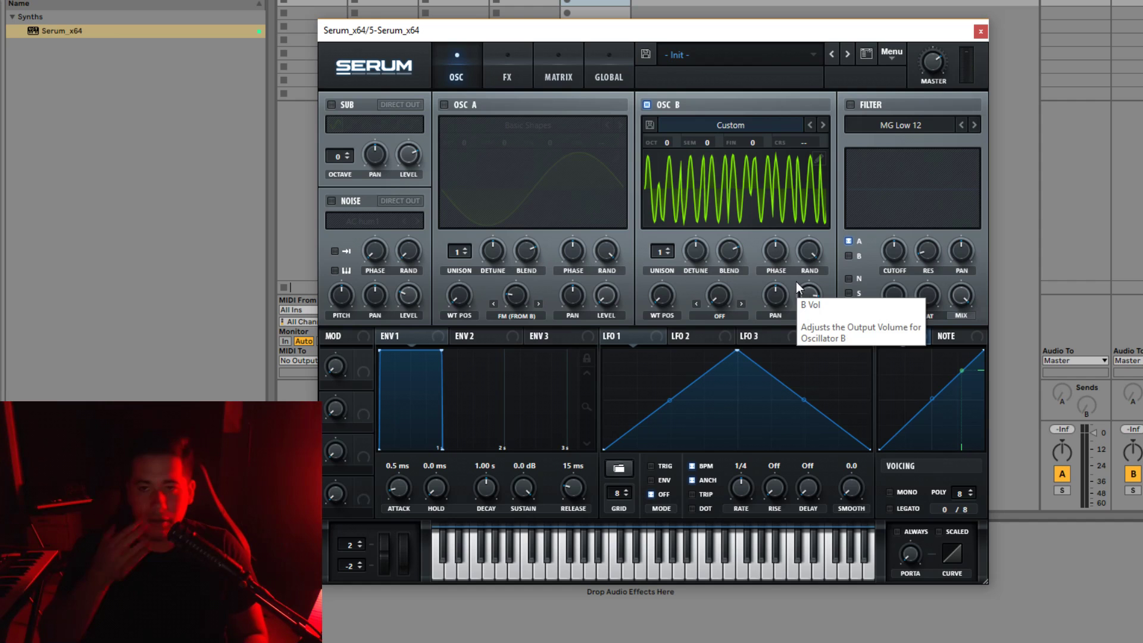
click(820, 159)
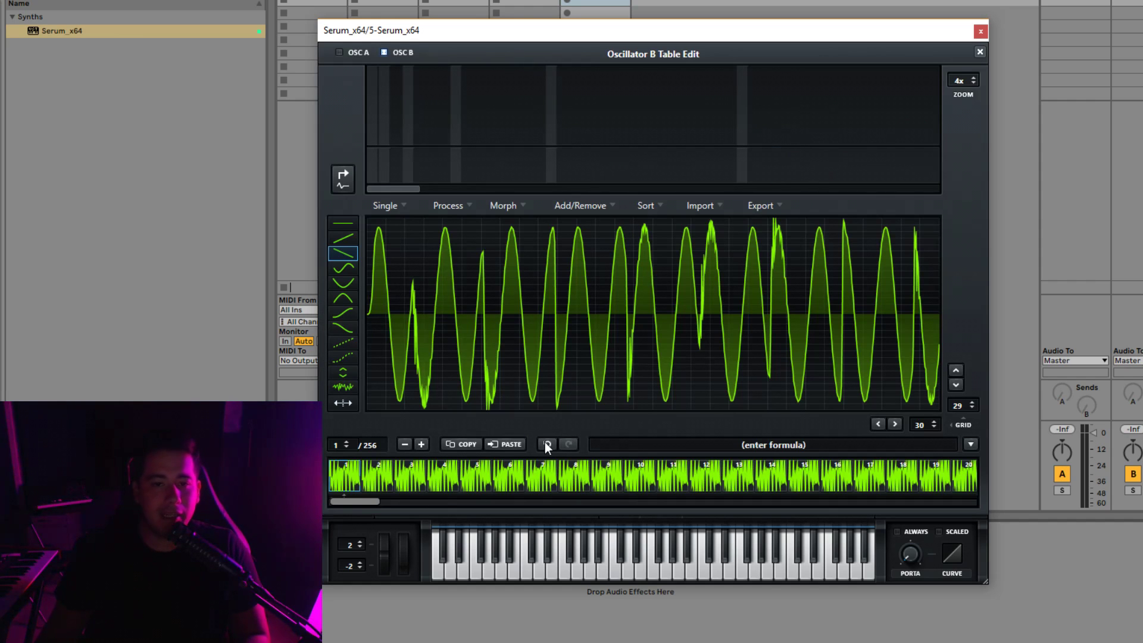
click(979, 52)
Step: Re-enable oscillator A and load the Digital wavetable Dist WaTech on oscillator B
click(505, 122)
click(697, 126)
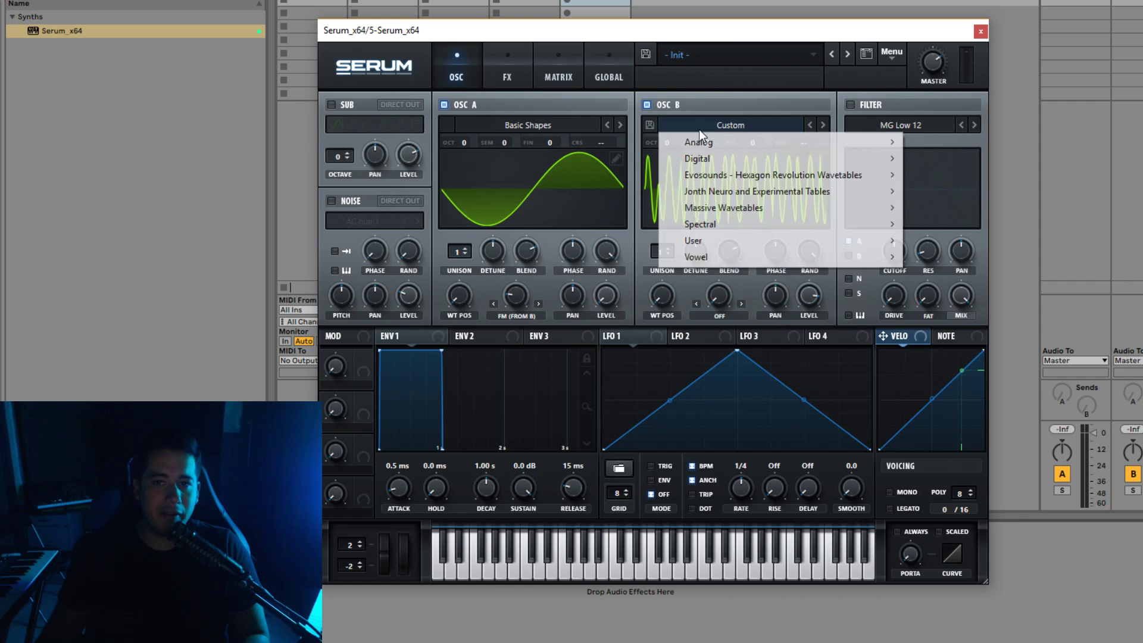
mouse_move(724, 158)
click(876, 285)
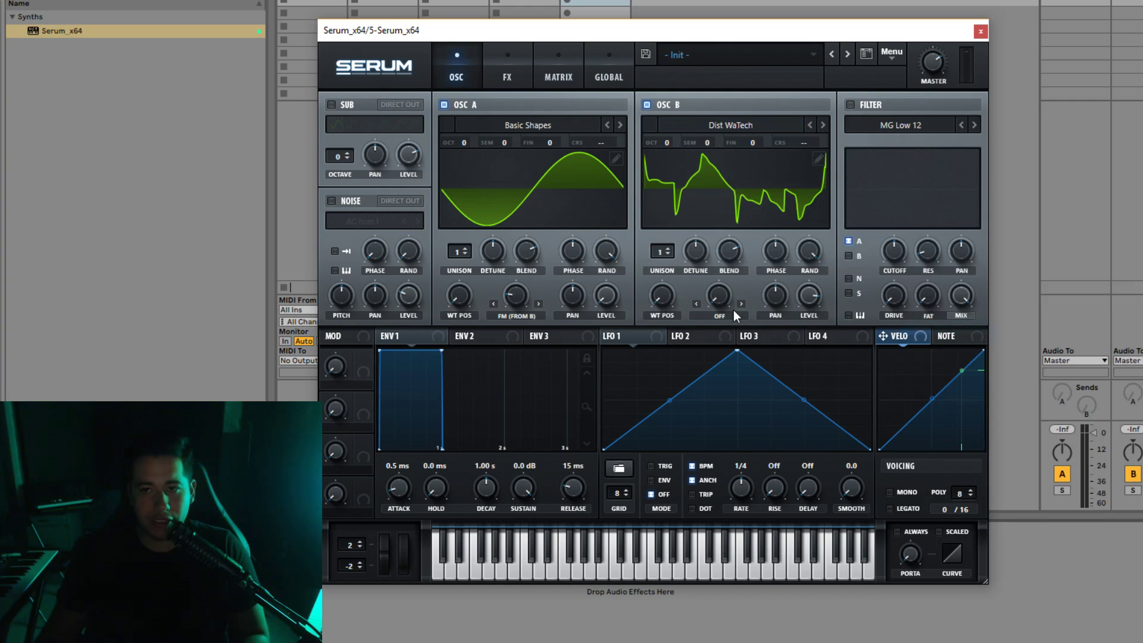
Step: Adjust the FM (From B) amount on oscillator A and reset oscillator B's pan
drag(667, 295, 659, 293)
drag(515, 295, 634, 290)
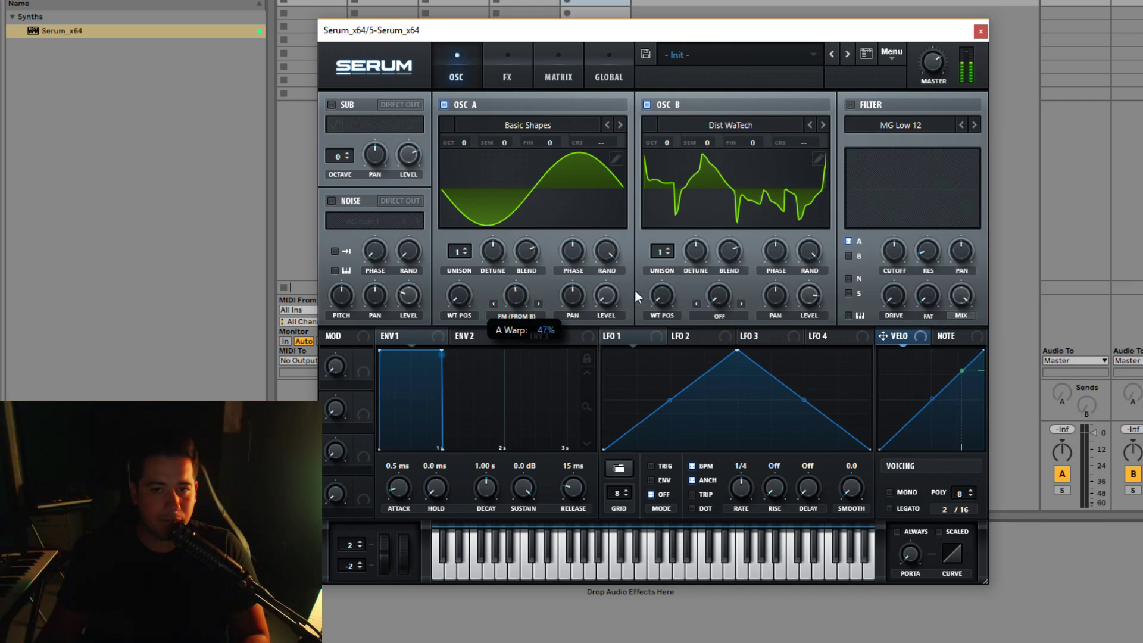
right_click(775, 293)
click(799, 376)
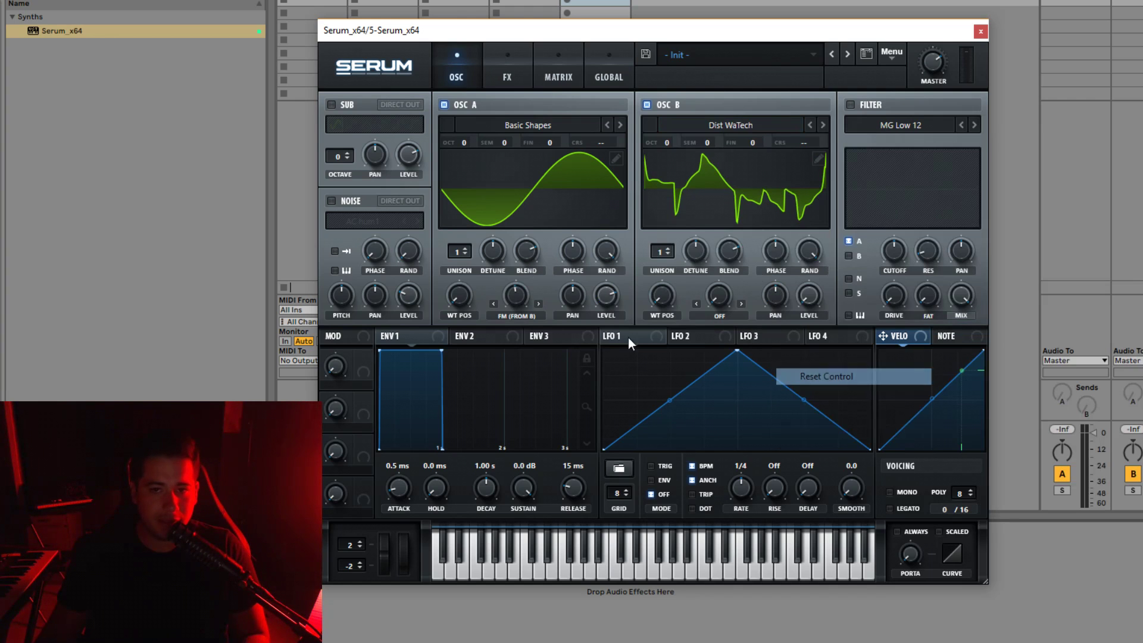
Step: Set oscillator B's octave to +1
mouse_move(515, 297)
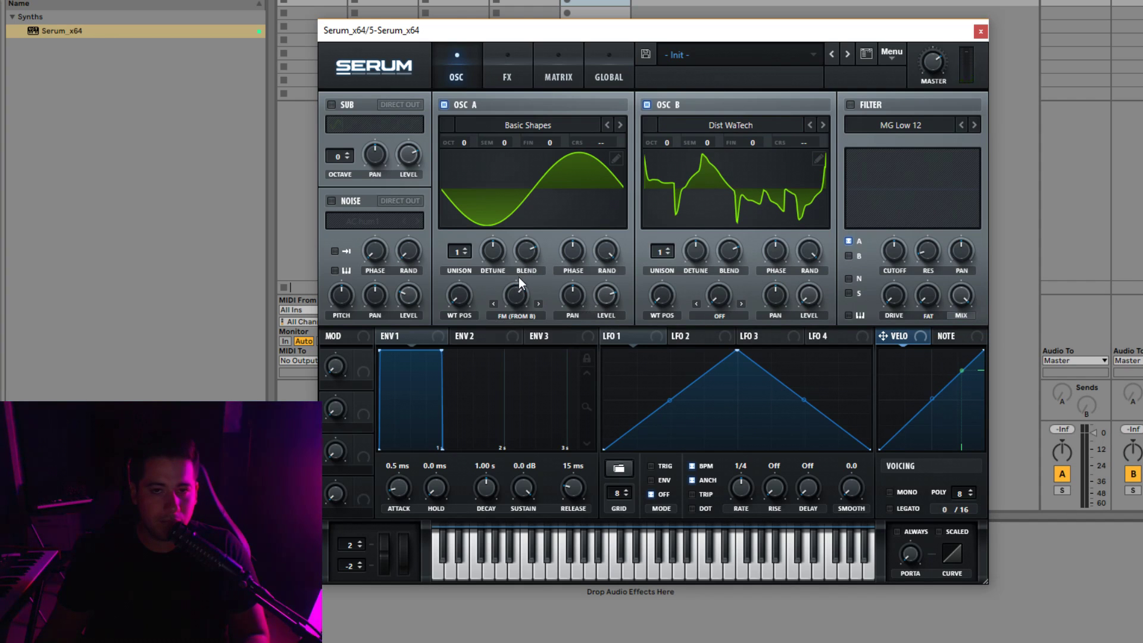
click(675, 125)
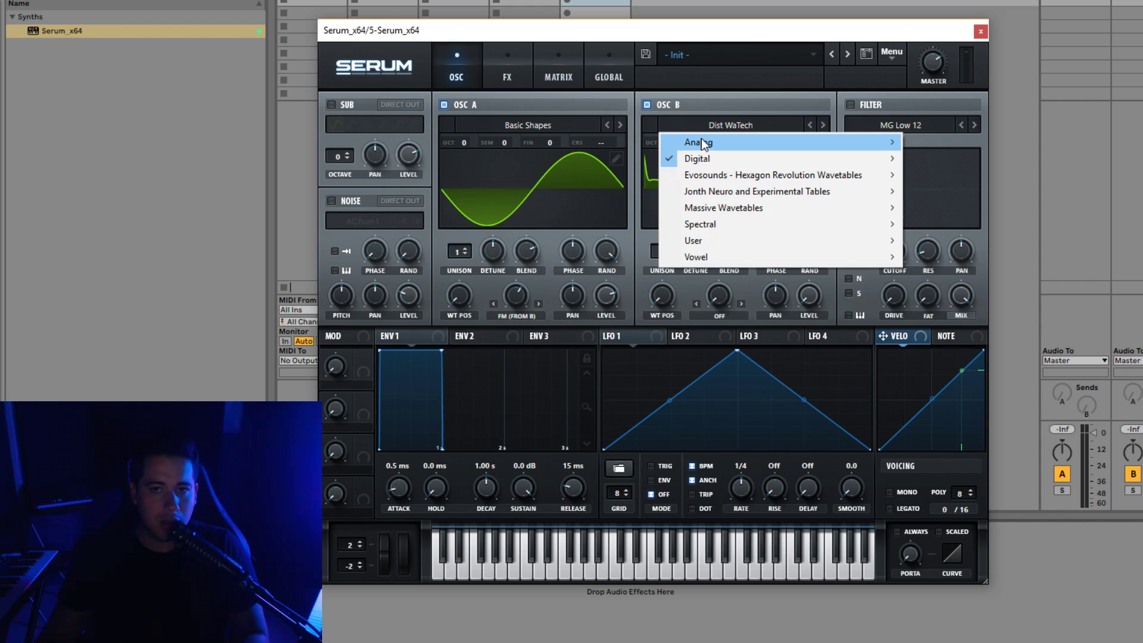
click(685, 98)
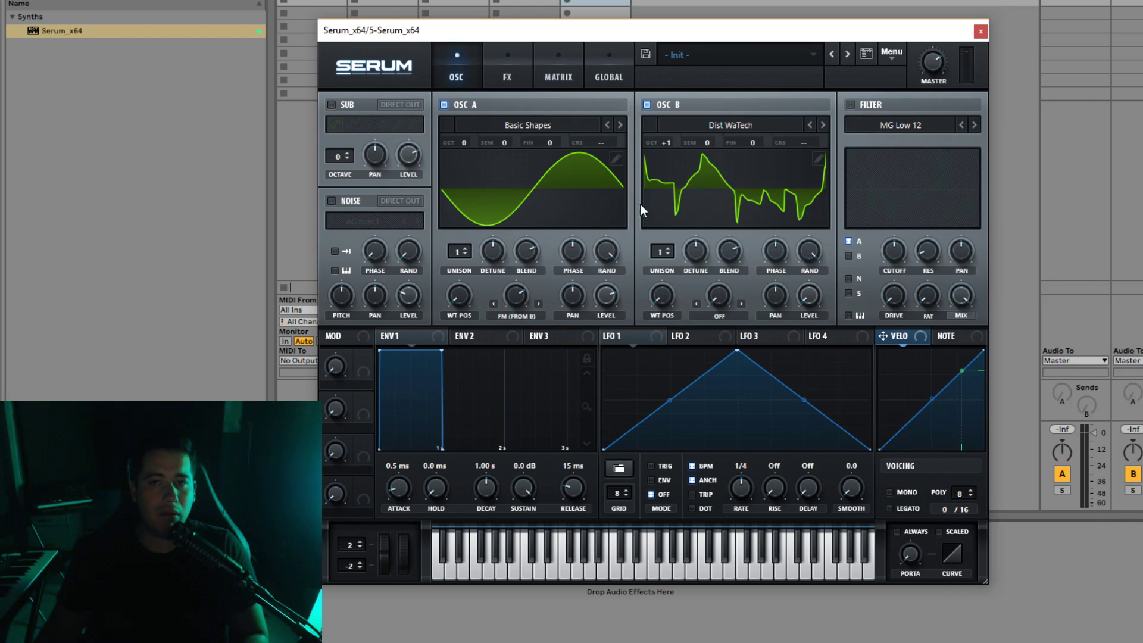
Step: Resample the sound to oscillator B, set its octave back to 0 and raise its level
click(893, 54)
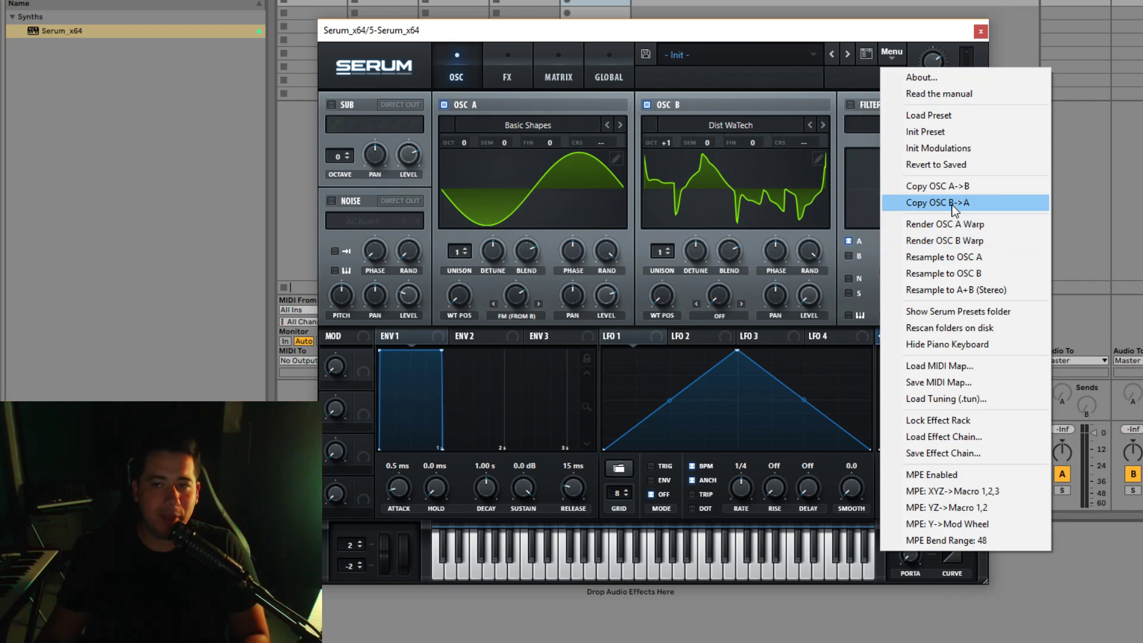
click(990, 271)
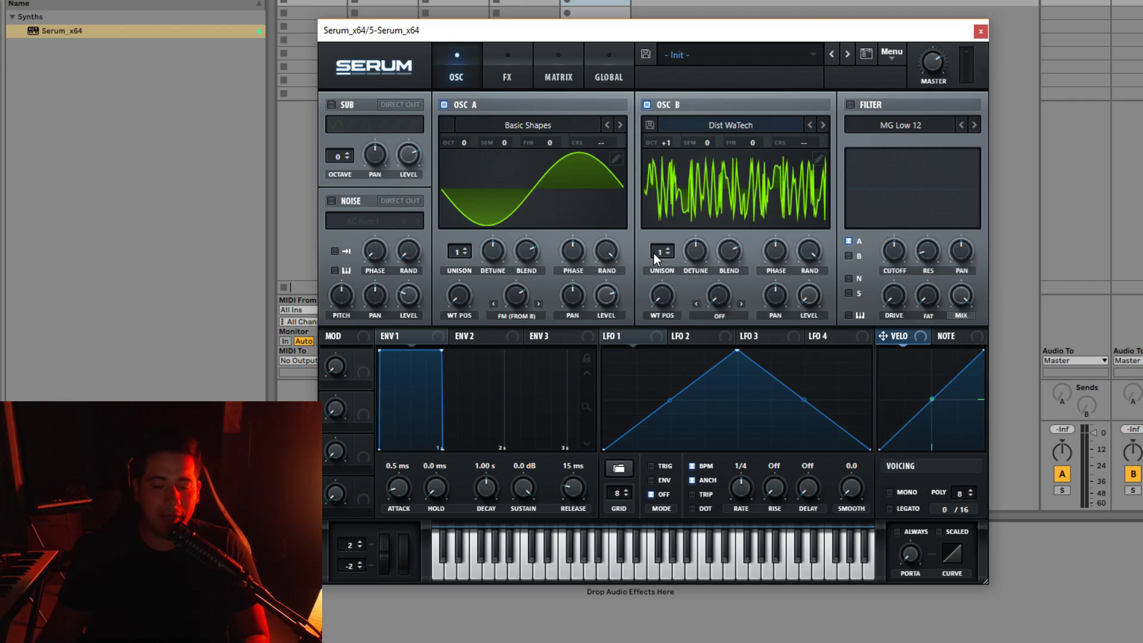
drag(664, 144, 651, 165)
drag(809, 300, 864, 201)
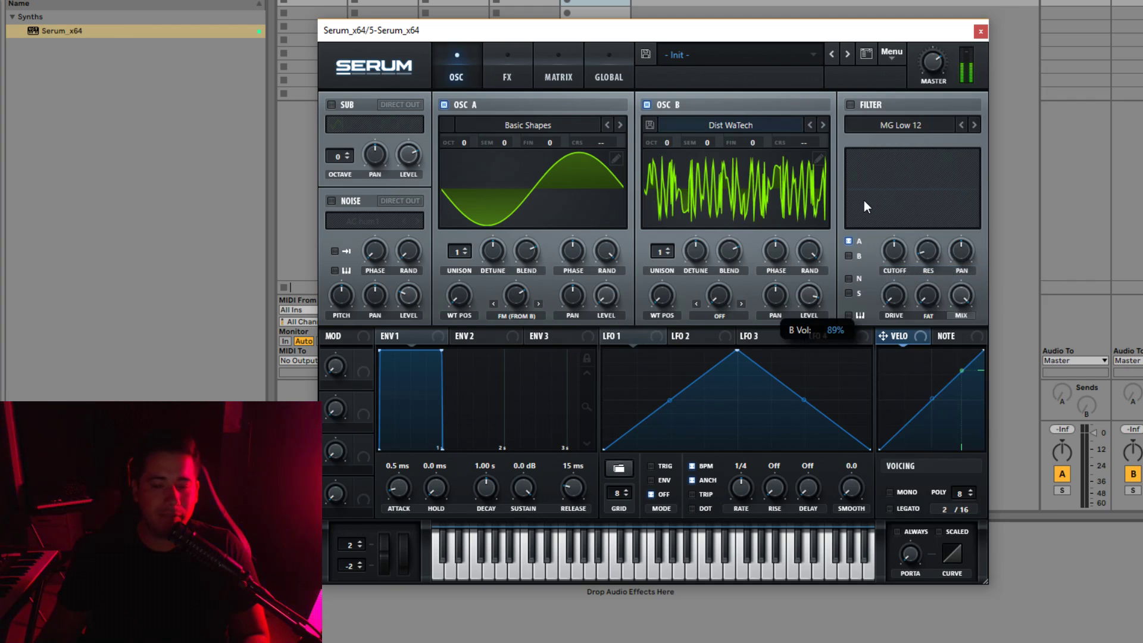
Step: Remove every frame except the first sine frame from oscillator A's Basic Shapes table
click(611, 153)
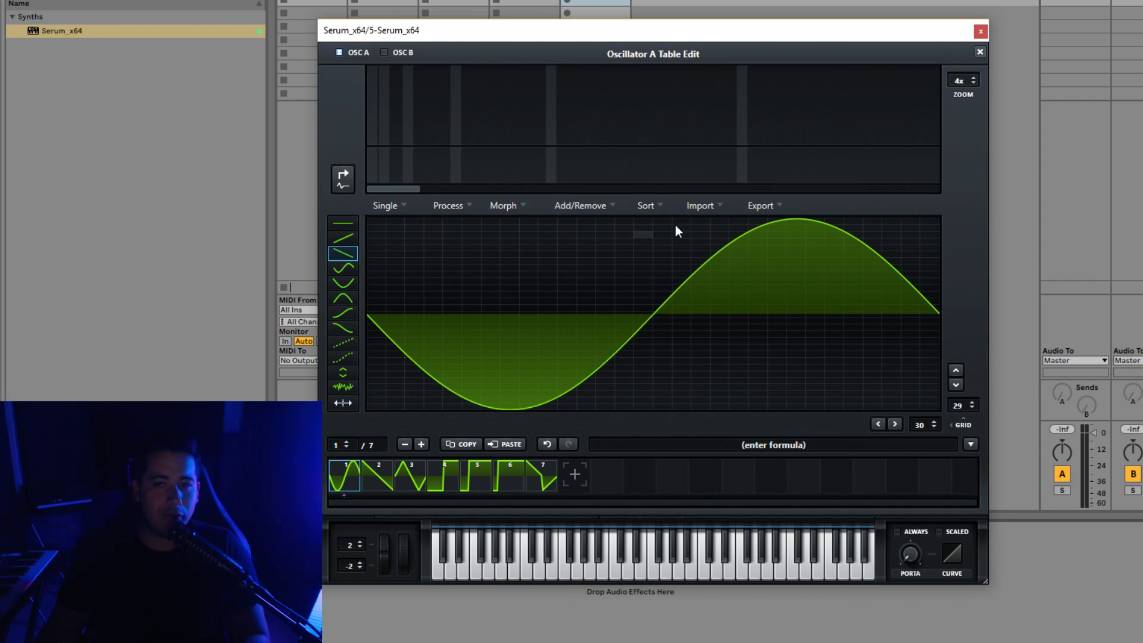
click(580, 206)
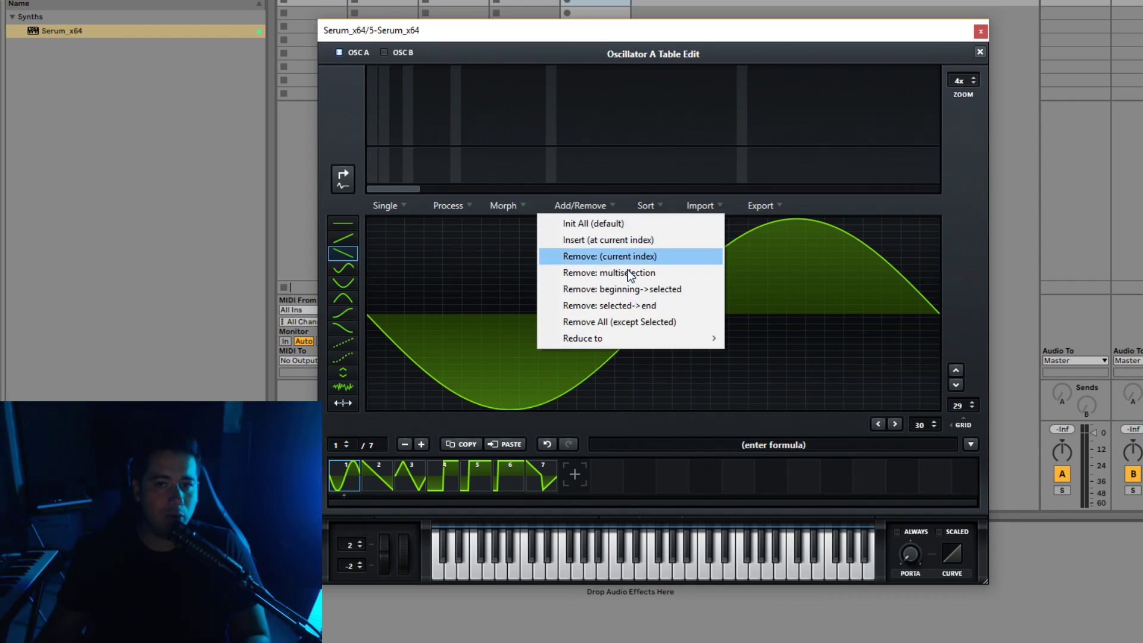
click(628, 323)
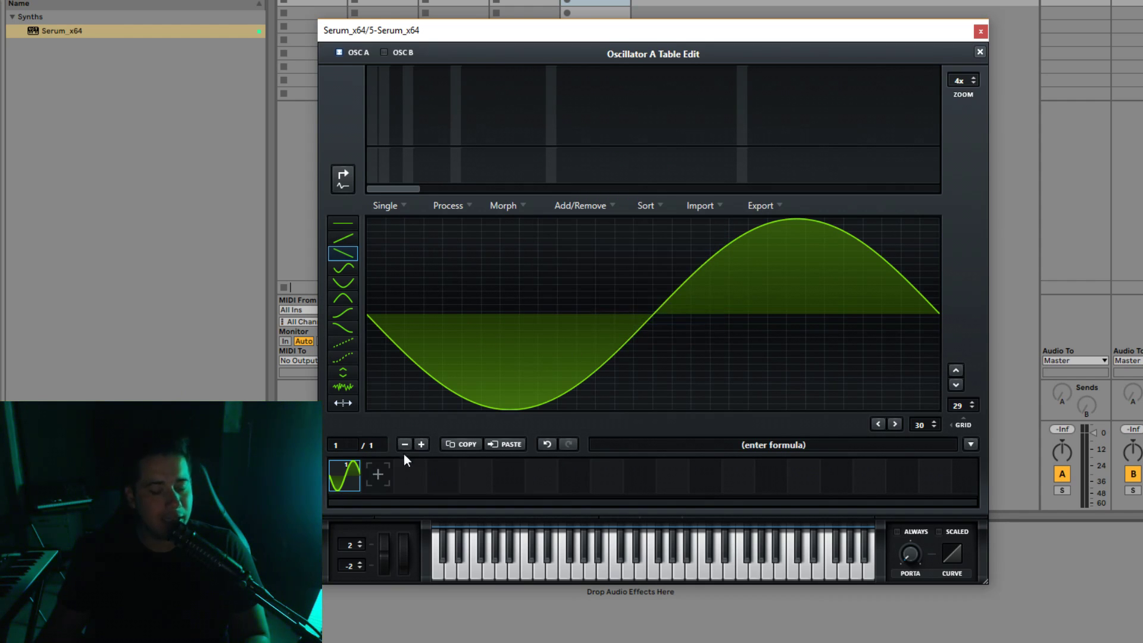
Step: Add a second frame to oscillator A's table, paste the copied waveform into it, and add a third frame
click(382, 480)
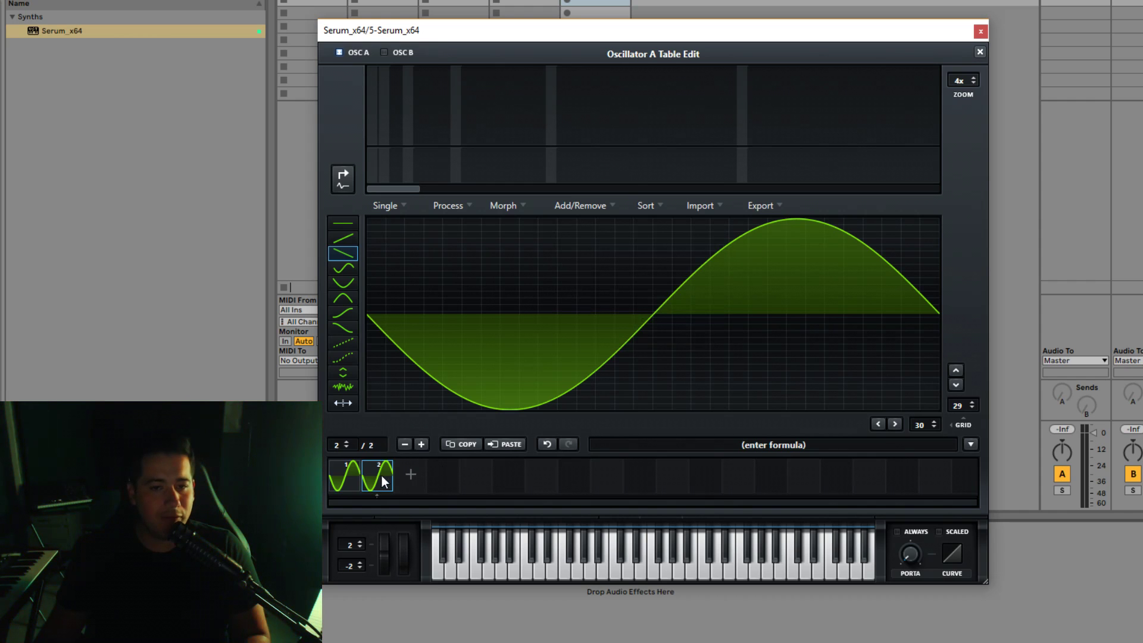
click(510, 445)
click(351, 477)
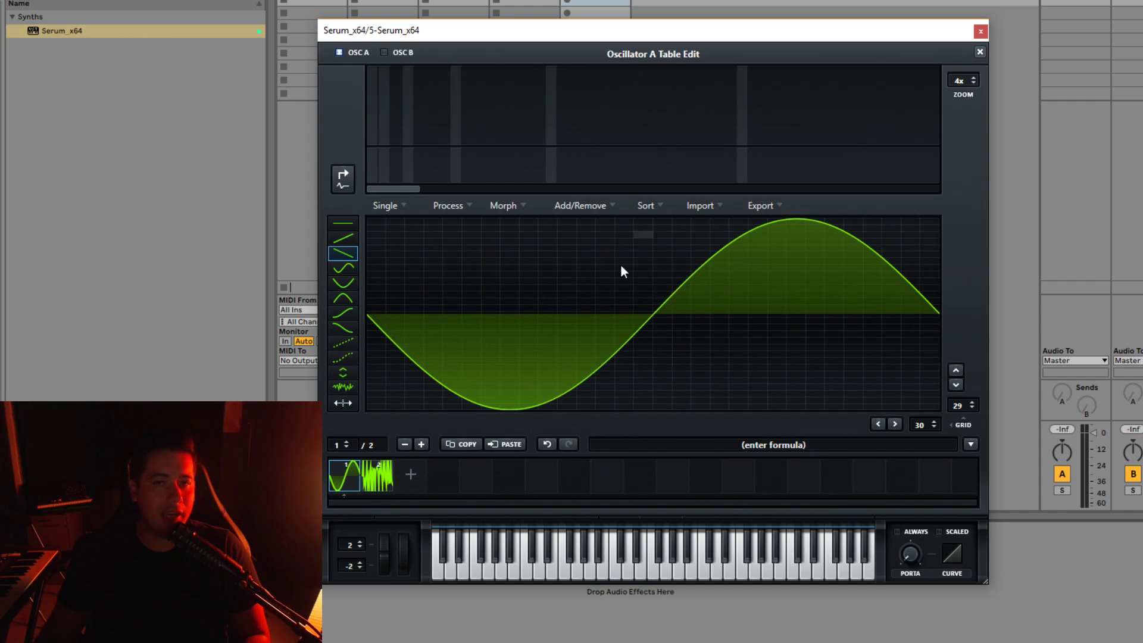
click(382, 478)
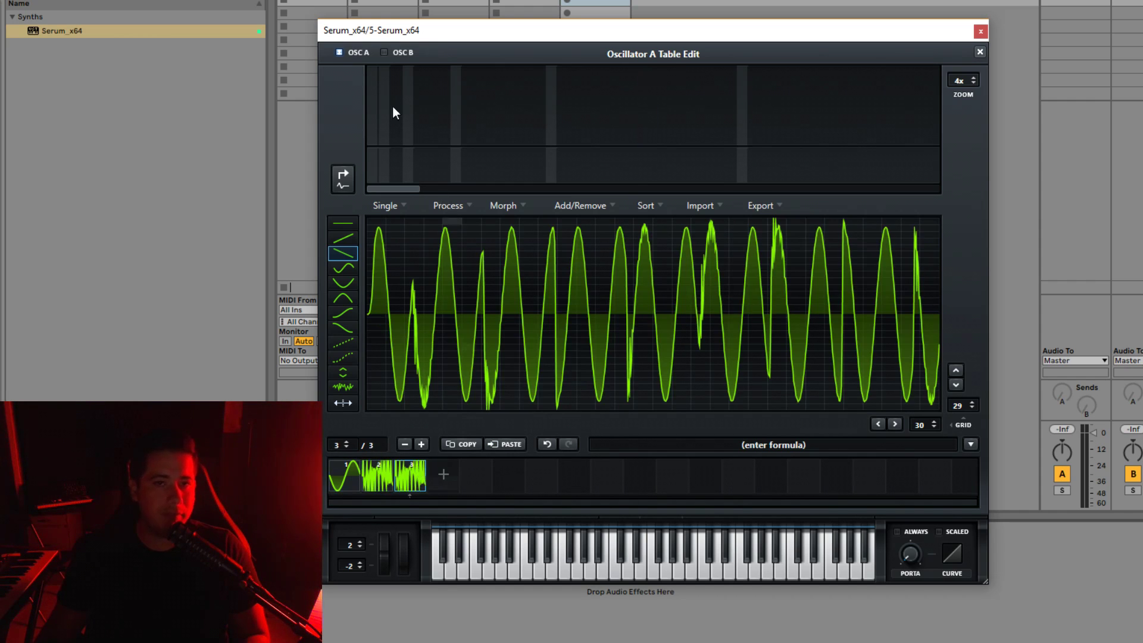
Step: Copy frame 1 of oscillator B's resampled table into frame 3 of oscillator A's table and check all three frames
click(403, 53)
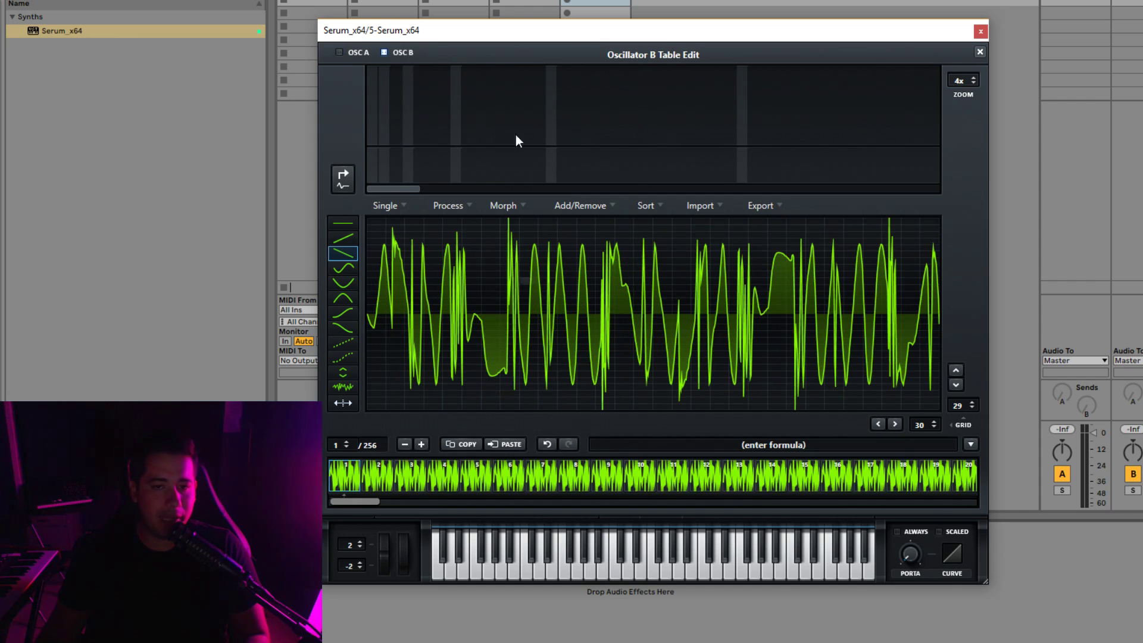
click(358, 52)
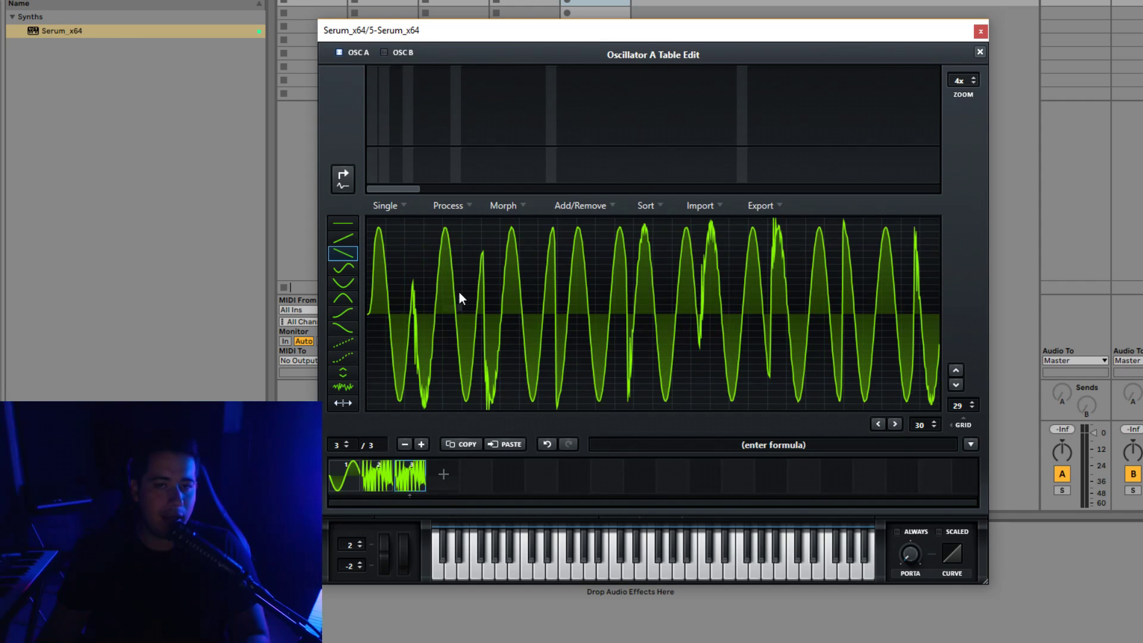
click(502, 447)
click(381, 484)
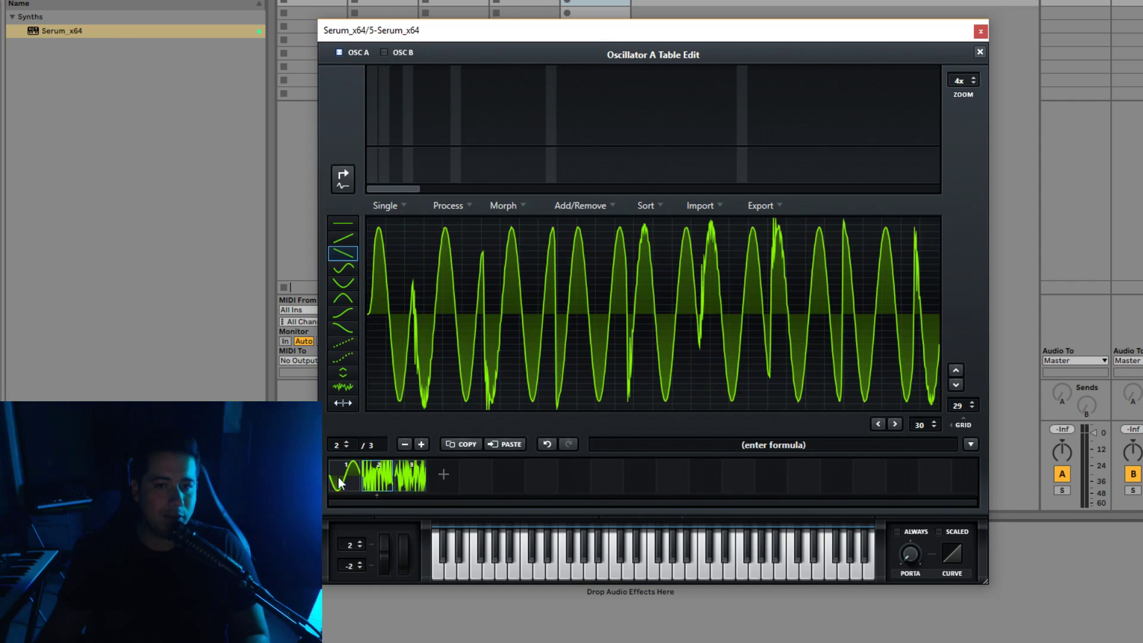
click(347, 480)
click(381, 482)
click(406, 480)
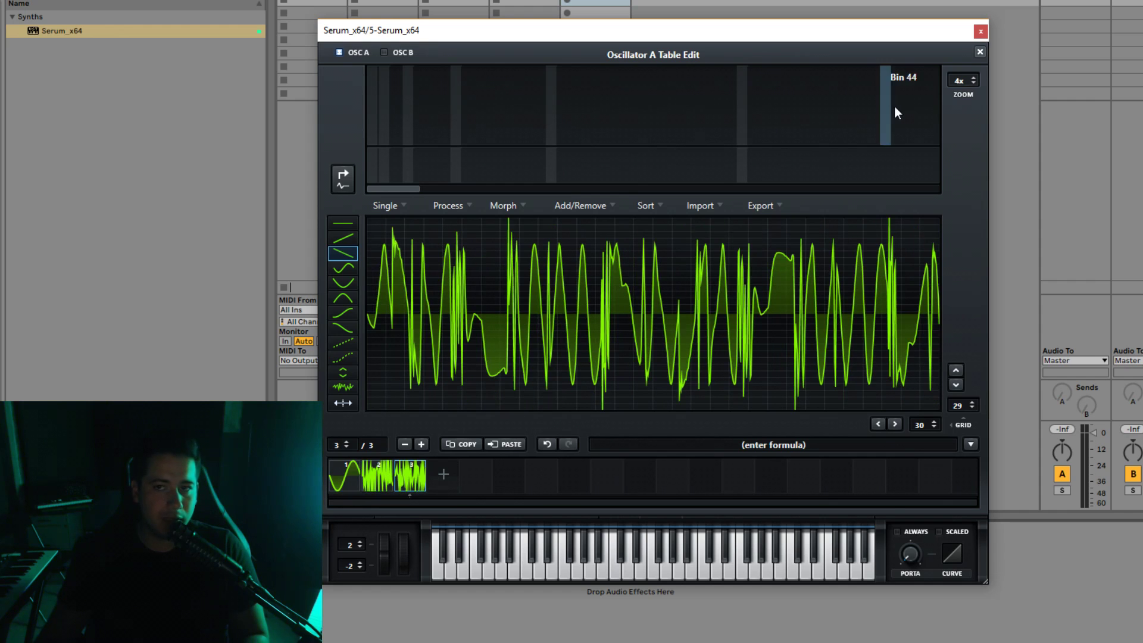
Step: Leave the table editor, lower oscillator A's FM (From B) amount to zero and try its wavetable position
click(981, 53)
drag(459, 296, 439, 405)
drag(517, 296, 410, 482)
mouse_move(460, 296)
mouse_down()
mouse_move(506, 225)
mouse_move(466, 279)
mouse_up()
Step: Morph the three frames of oscillator A's table into a smooth crossfade and return to the oscillator view
click(616, 158)
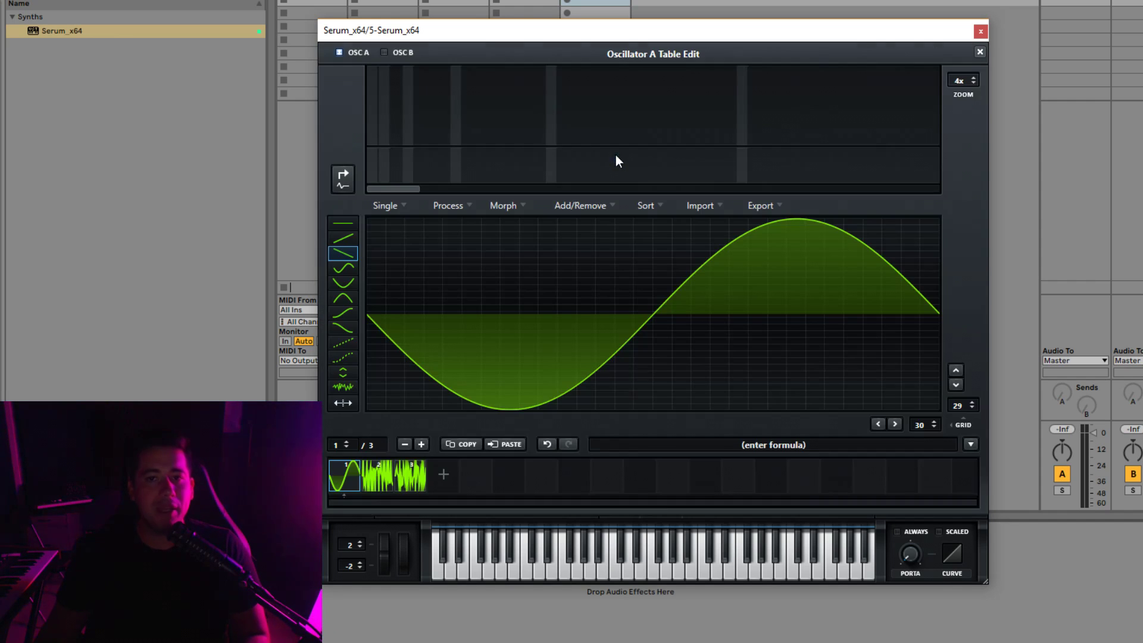
click(522, 206)
click(514, 224)
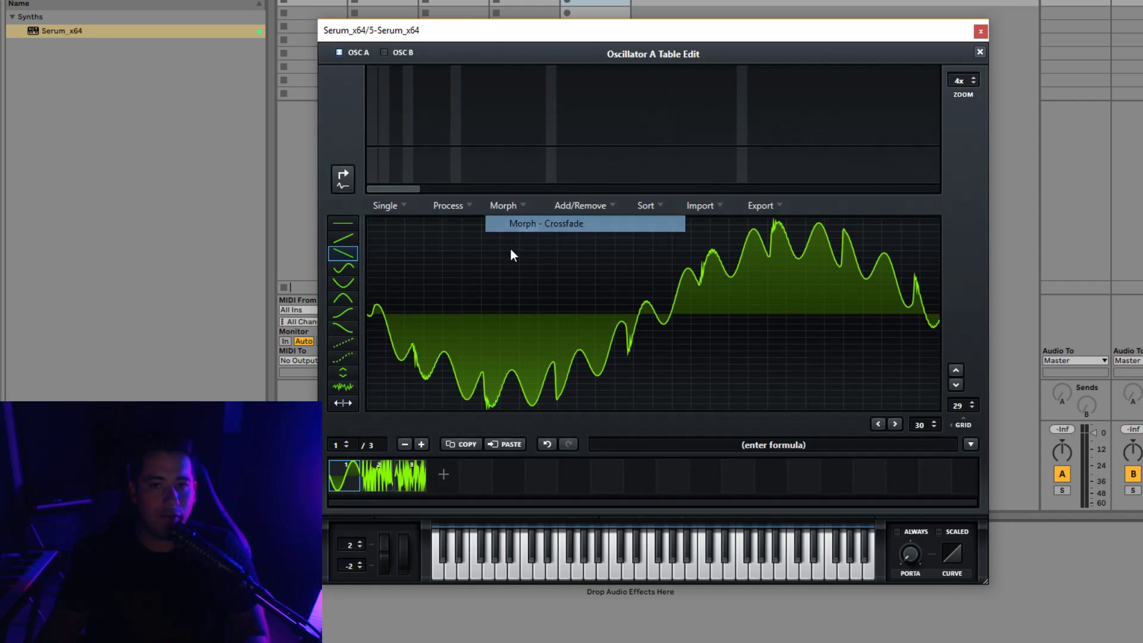
drag(403, 565, 417, 461)
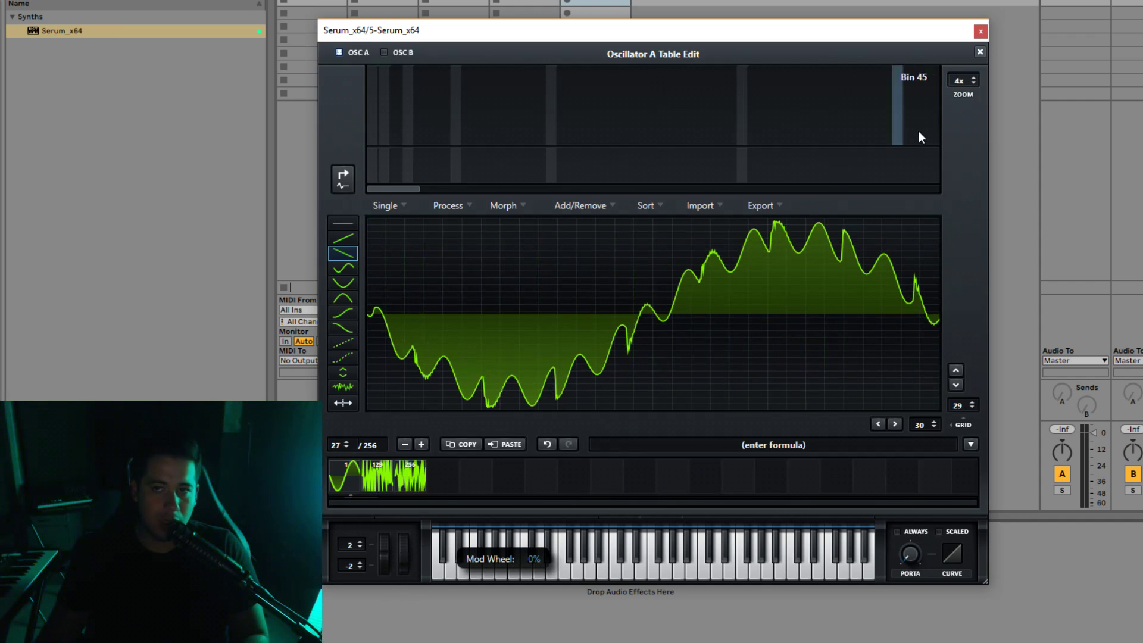
click(980, 52)
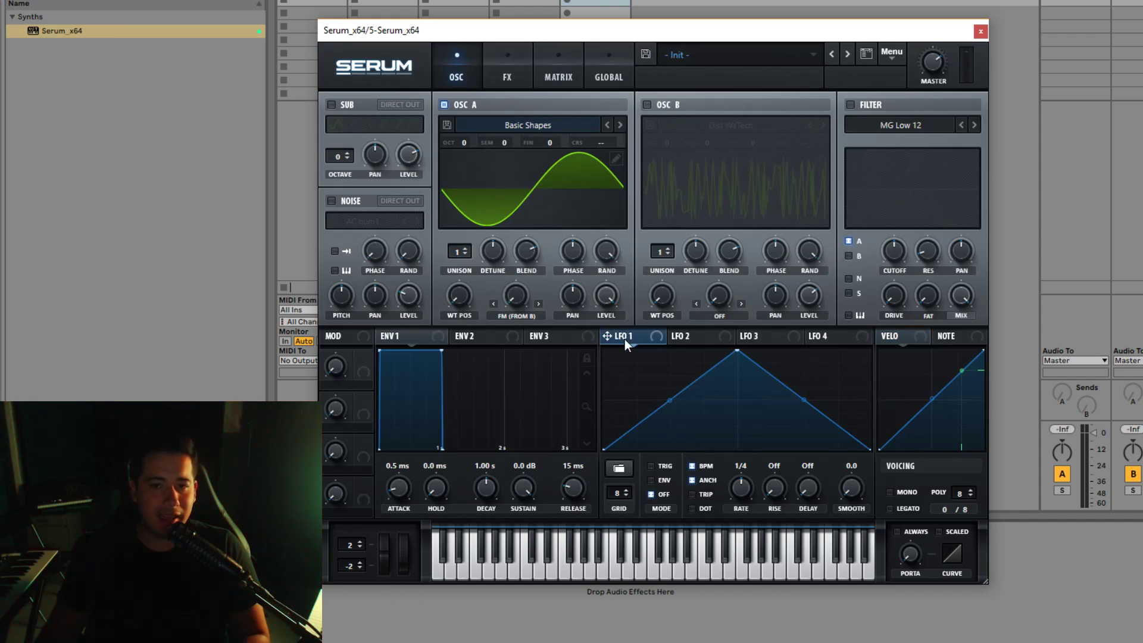
Step: Modulate oscillator A's wavetable position with LFO 1 at a 1/8 rate and bow both slopes of the LFO shape upward
drag(447, 282, 433, 303)
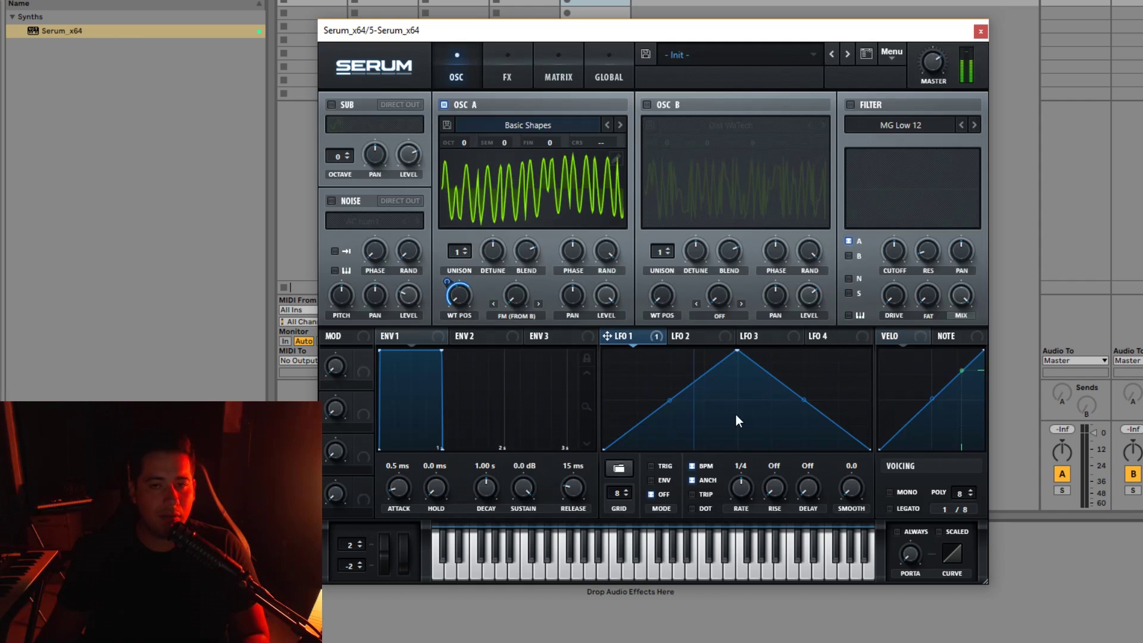
drag(734, 484, 736, 470)
drag(670, 400, 670, 369)
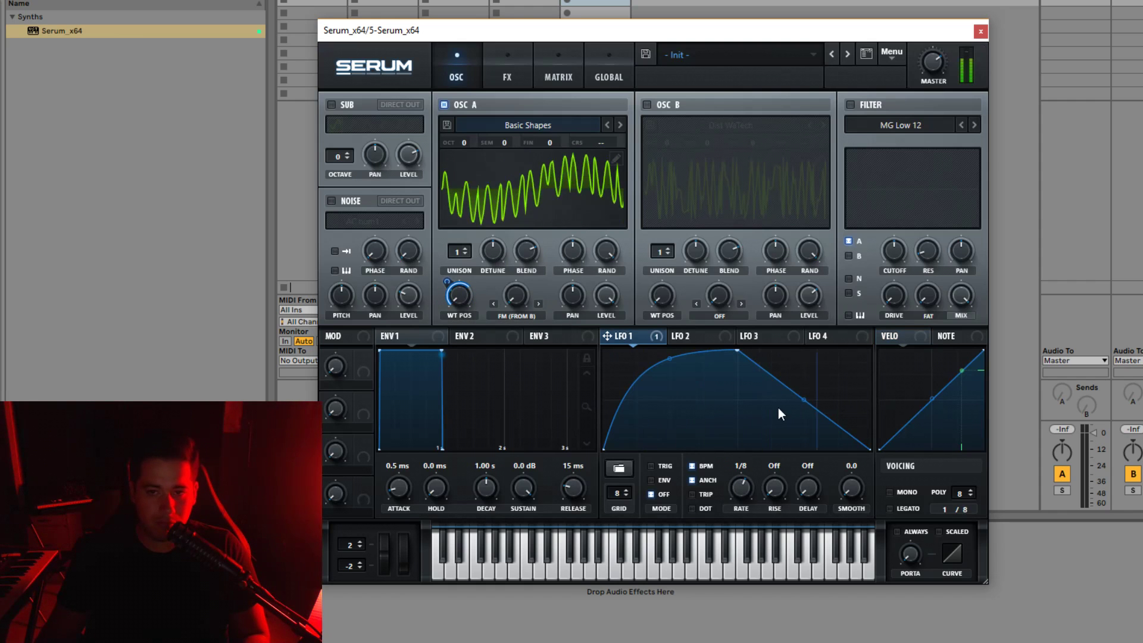
drag(804, 400, 816, 383)
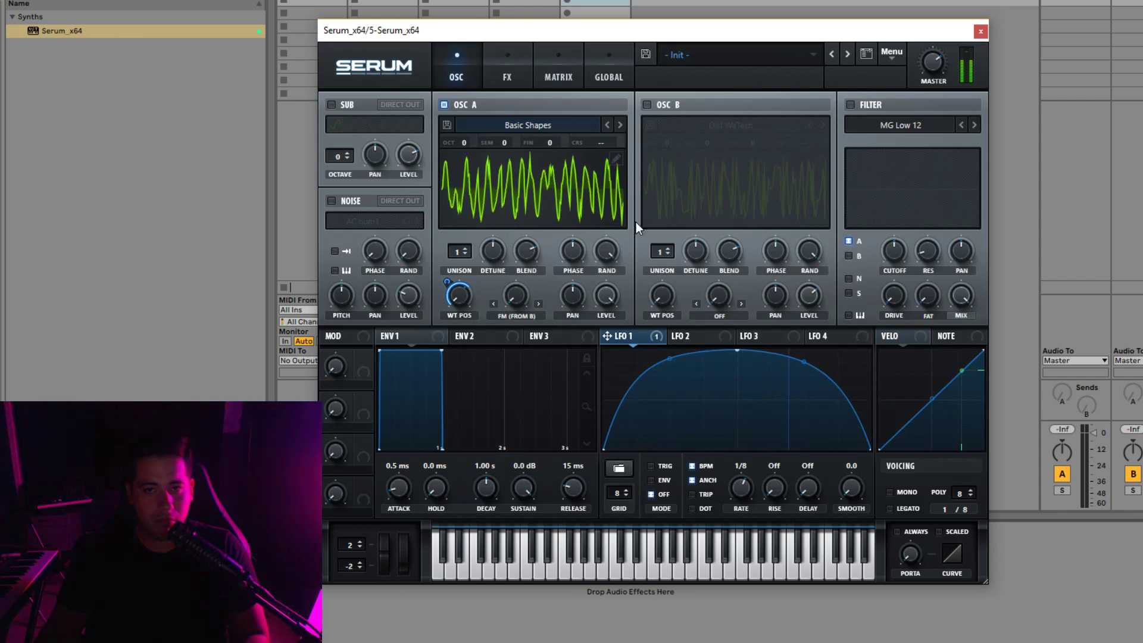
Step: Enable mono and legato voicing with always-on portamento of about 43 ms
click(906, 492)
click(902, 531)
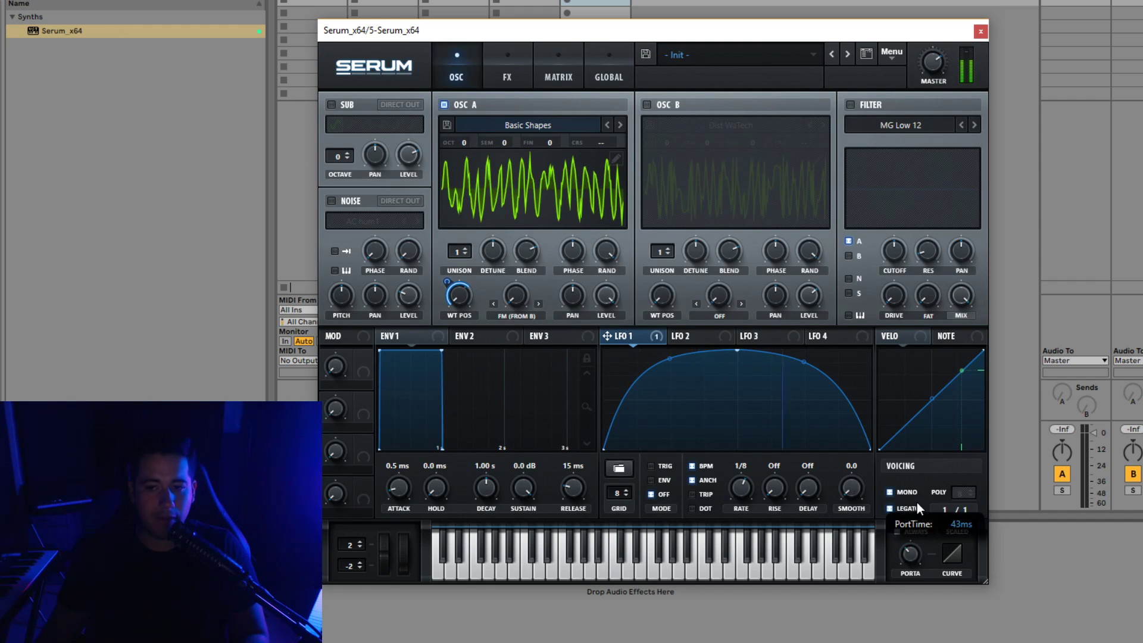
click(914, 508)
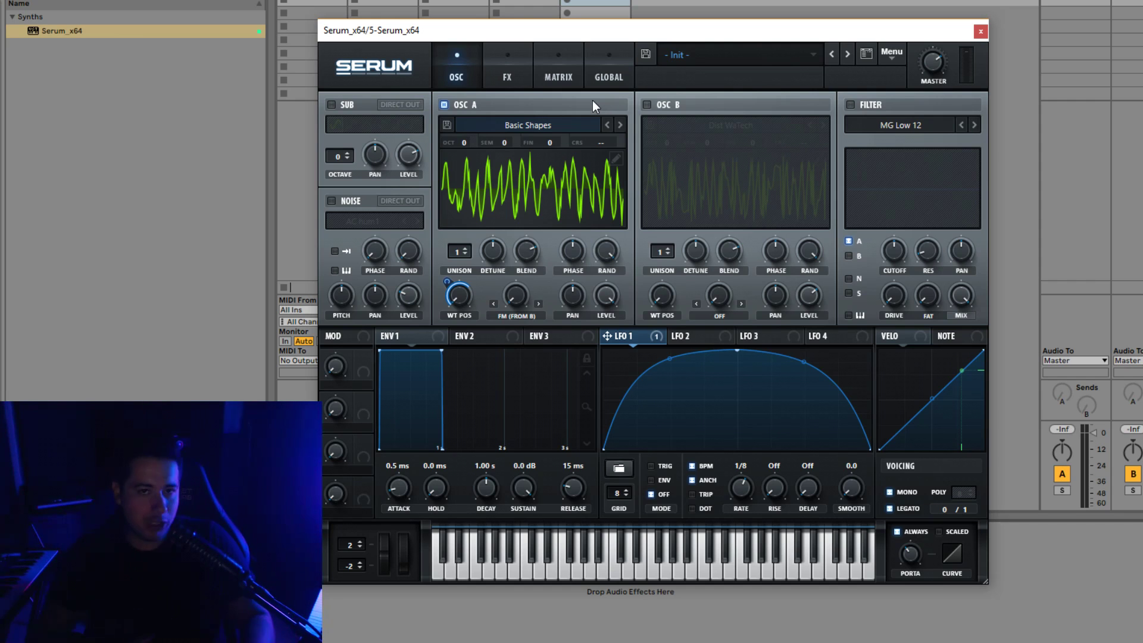
Step: Initialise the preset and set oscillator A's warp mode to Remap 1
click(892, 54)
click(924, 131)
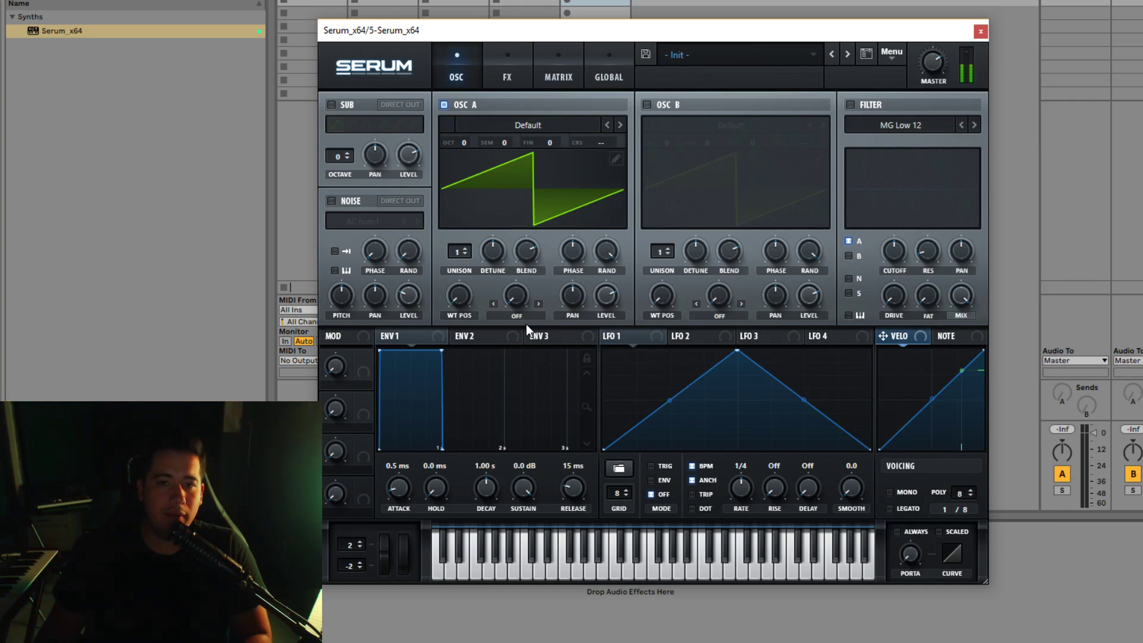
click(512, 316)
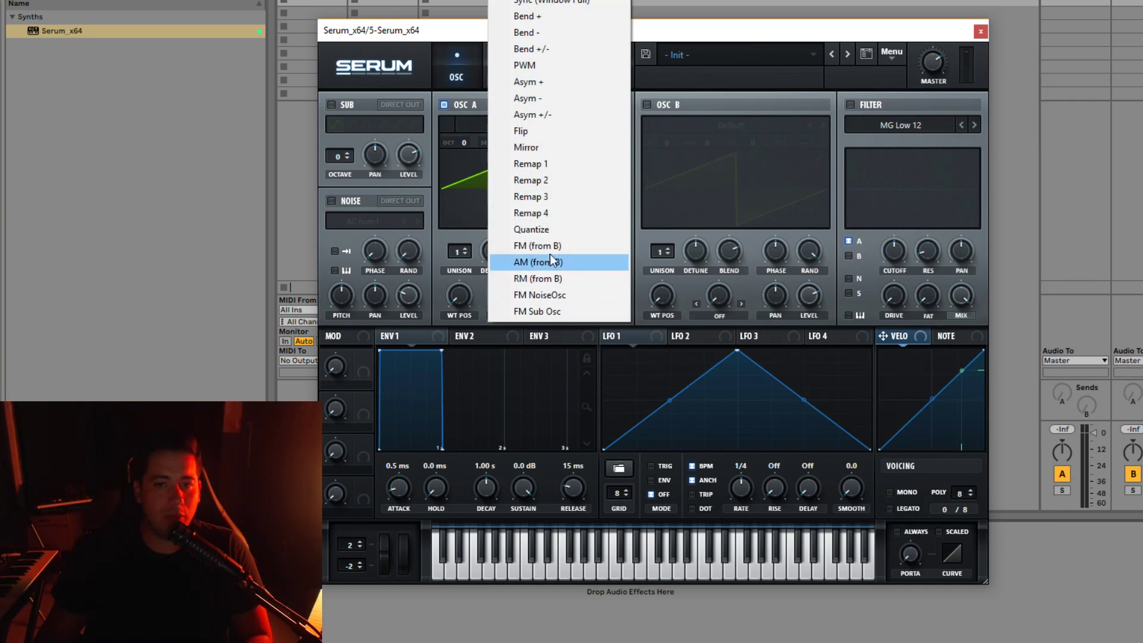
click(588, 169)
Step: Draw a zigzag remap curve with a high early peak and a low middle point, and set oscillator A's warp to 100%
click(537, 288)
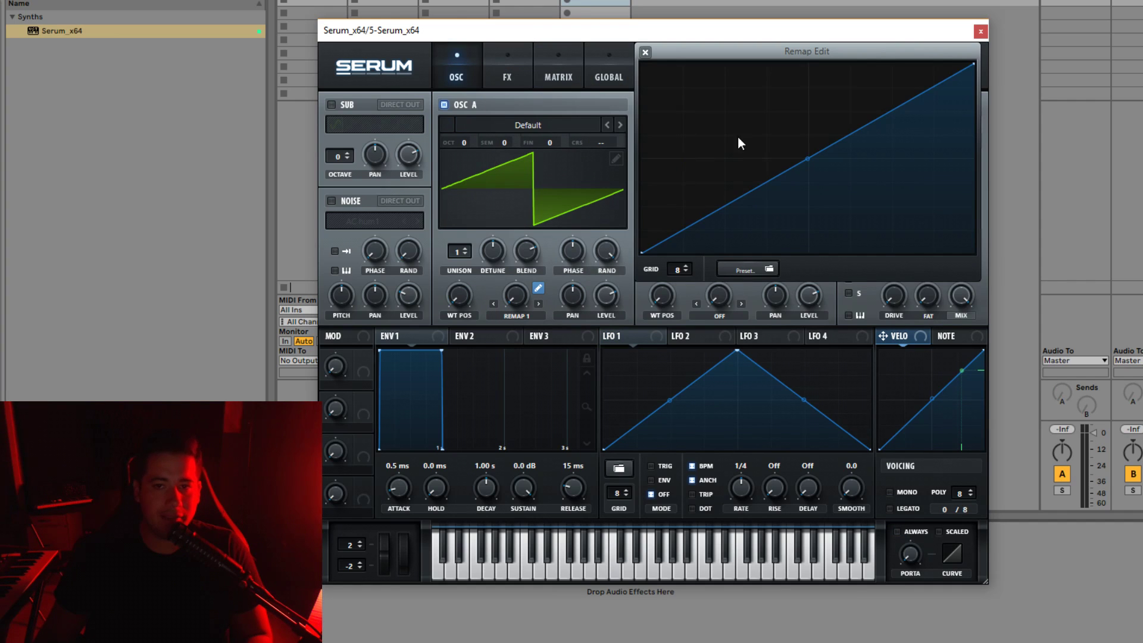
drag(796, 170, 796, 236)
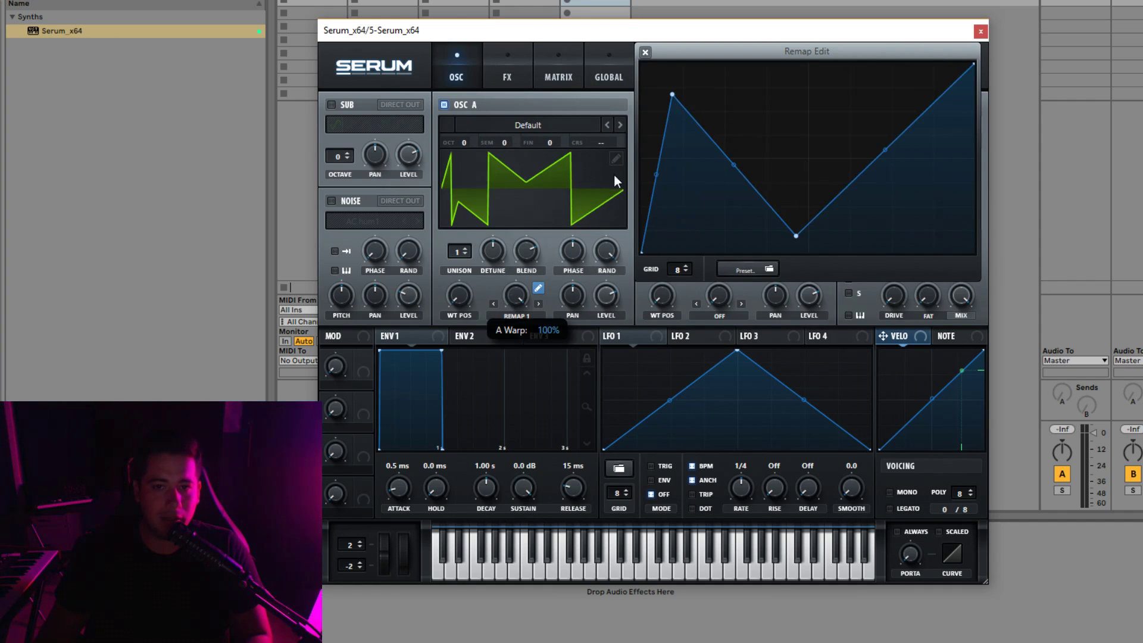
click(645, 51)
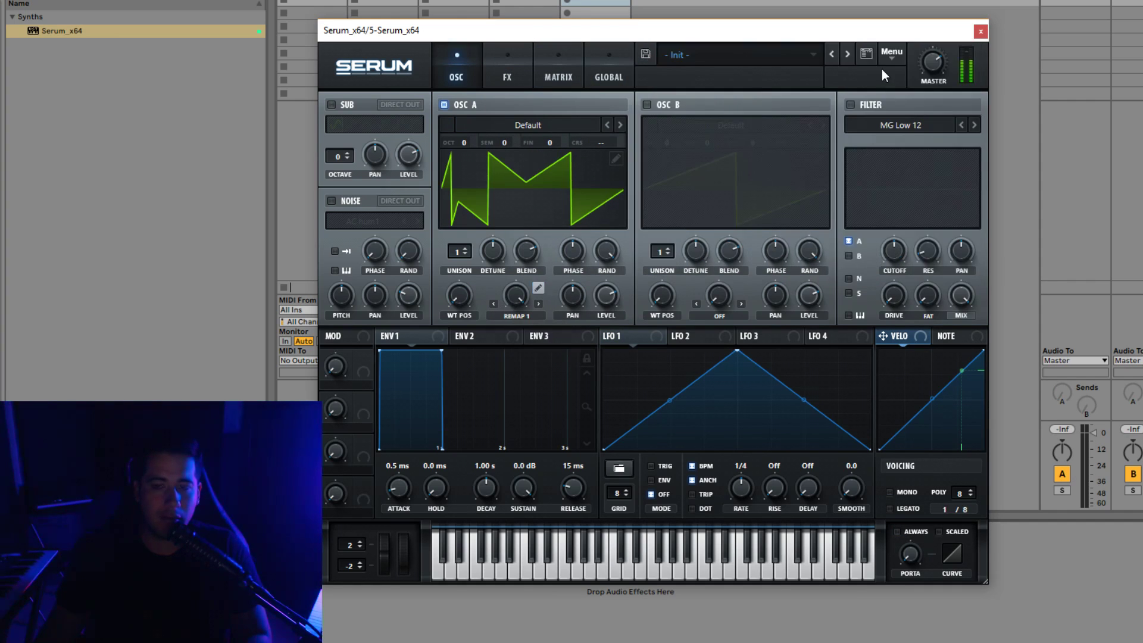
Step: Render oscillator A's Remap 1 warp into its wavetable, then lower the warp amount and reset the wavetable position
click(886, 58)
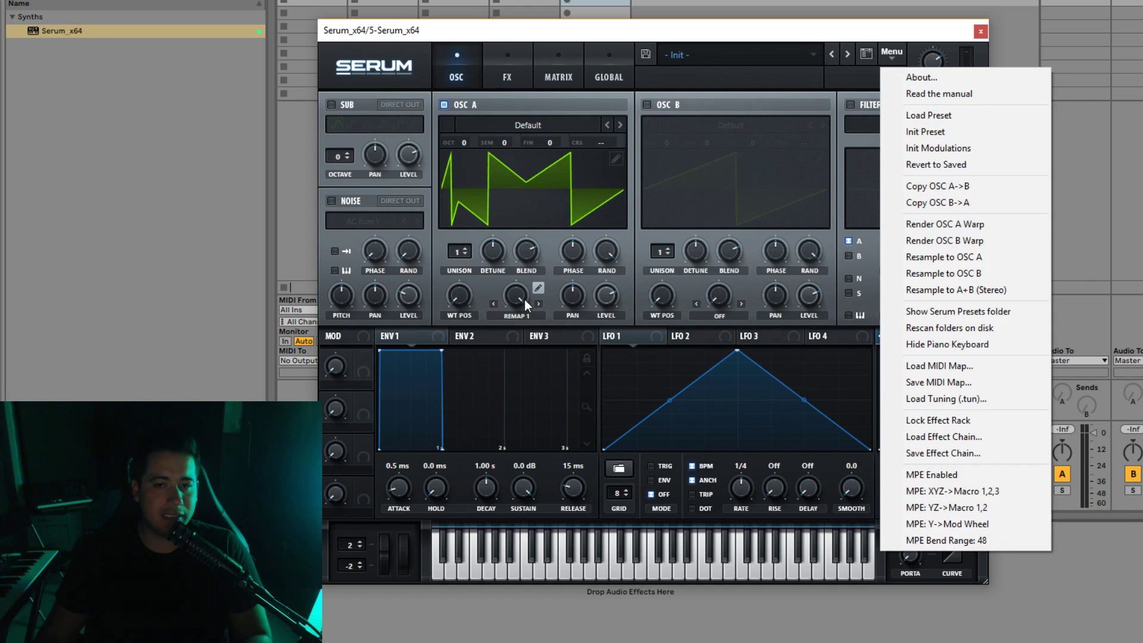
drag(463, 296, 477, 258)
click(889, 56)
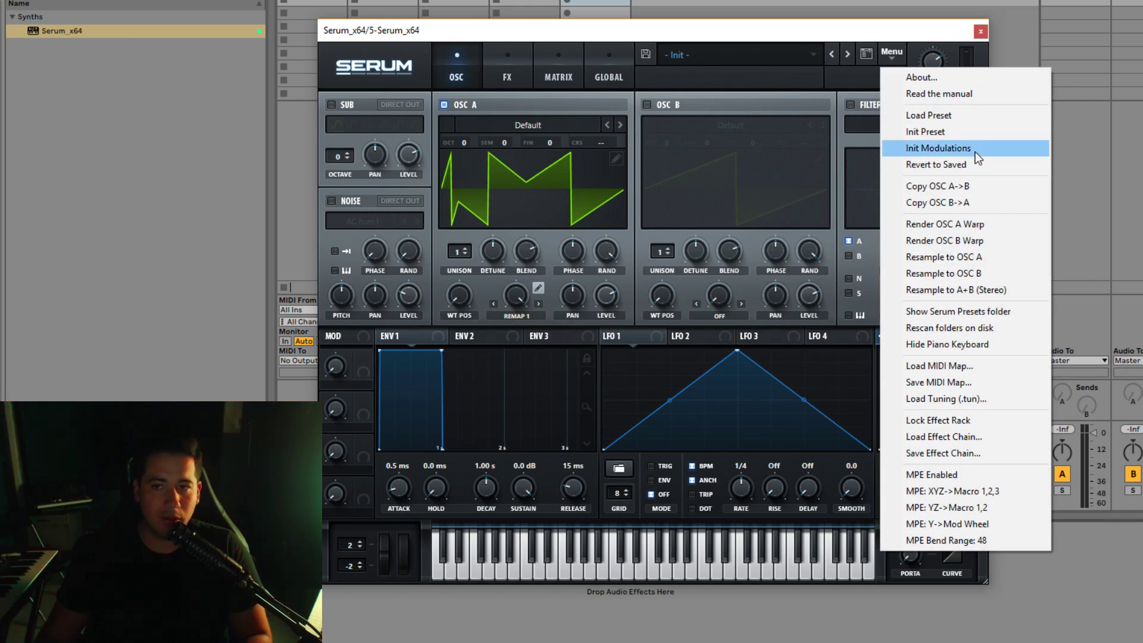
click(986, 224)
drag(517, 296, 469, 377)
drag(460, 296, 398, 401)
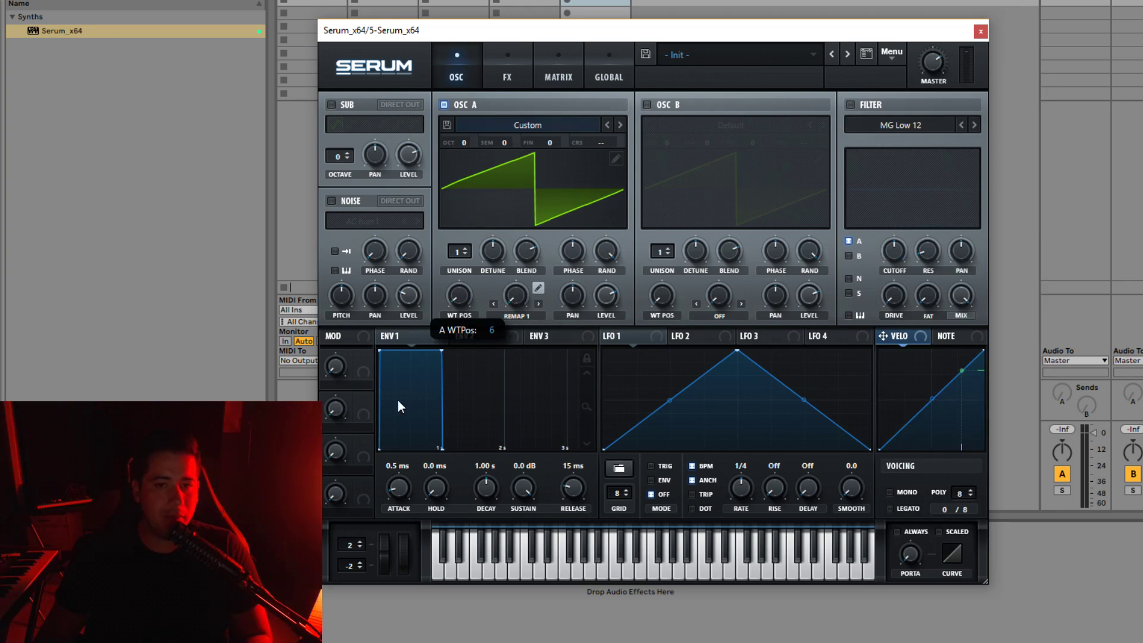
Step: Switch oscillator A's warp mode to RM (from B) and sweep its wavetable position up to 256
click(539, 287)
click(525, 314)
click(560, 1)
click(519, 311)
click(528, 279)
drag(464, 296, 467, 263)
click(645, 52)
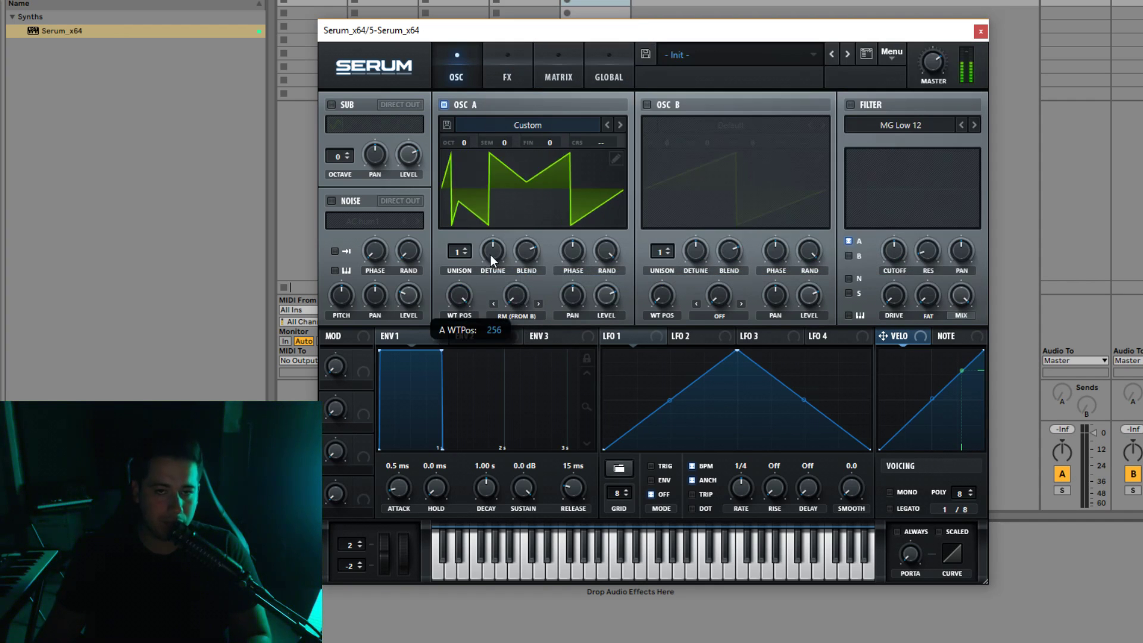
Step: Set oscillator A's warp mode to Sync and adjust its warp amount and wavetable position
click(512, 317)
click(527, 1)
drag(515, 292, 519, 268)
drag(459, 295, 420, 429)
drag(521, 305, 517, 224)
Step: Render oscillator A's Sync warp into its wavetable, lower the warp amount and set a partway wavetable position
click(891, 55)
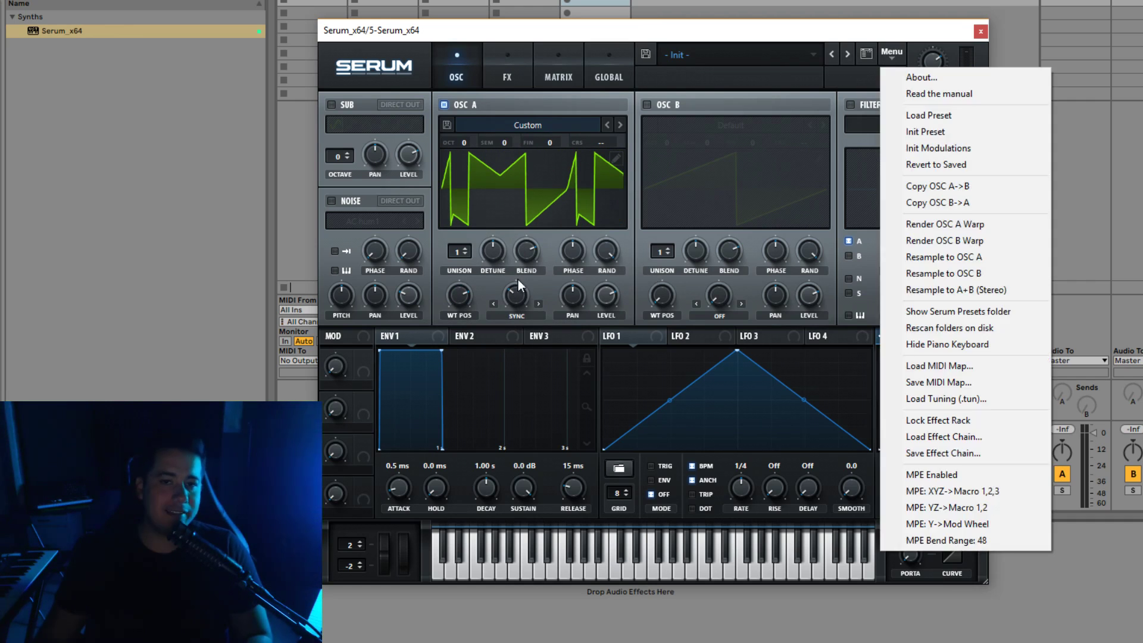
click(966, 225)
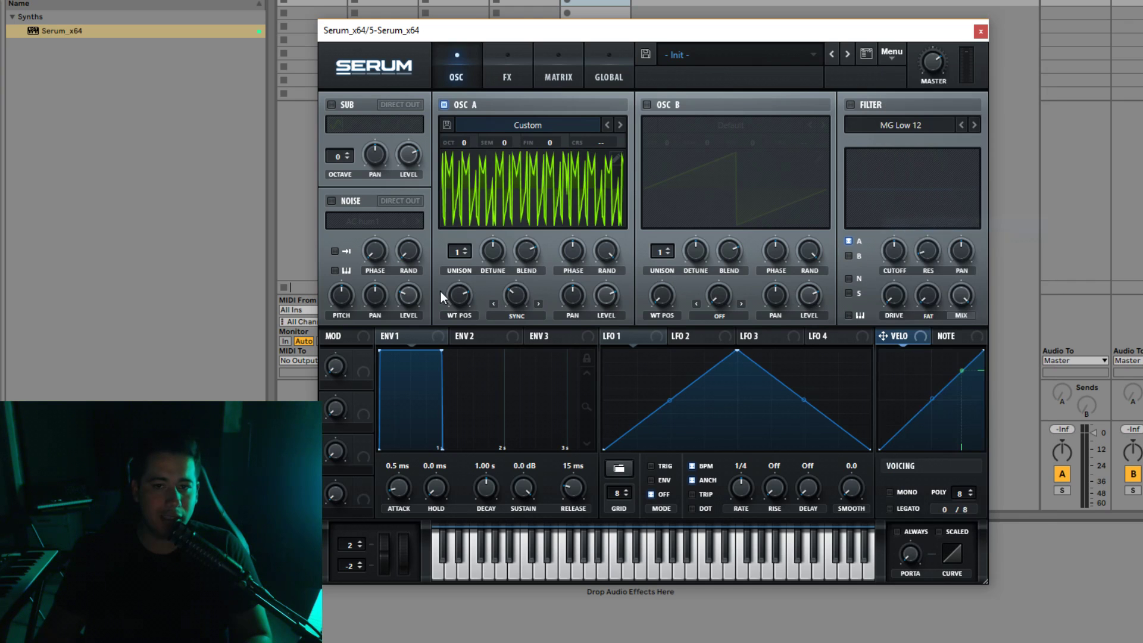
drag(392, 390, 391, 398)
drag(517, 296, 491, 352)
drag(459, 296, 471, 237)
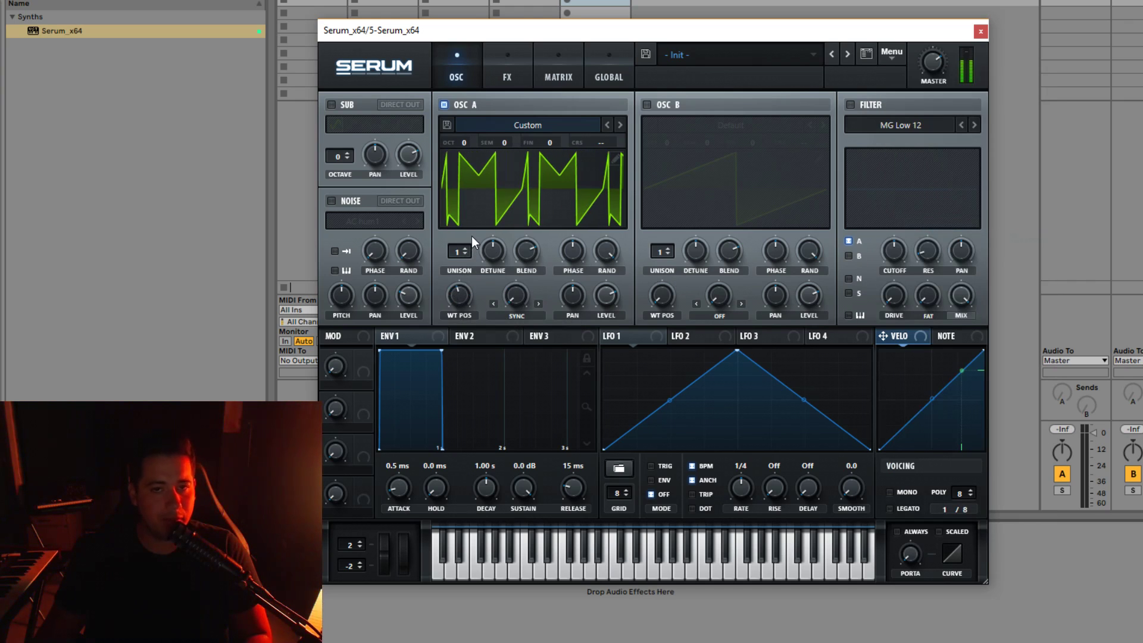
Step: Set oscillator A's warp mode to Bend +/- with the warp amount at 42%
click(510, 316)
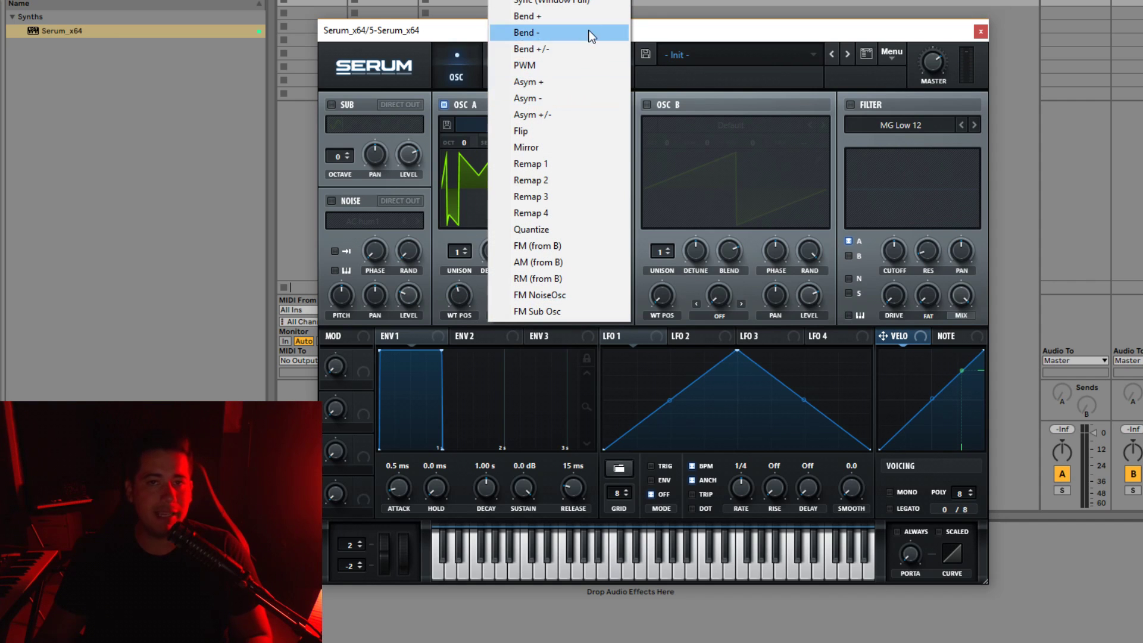
click(567, 50)
drag(517, 296, 578, 238)
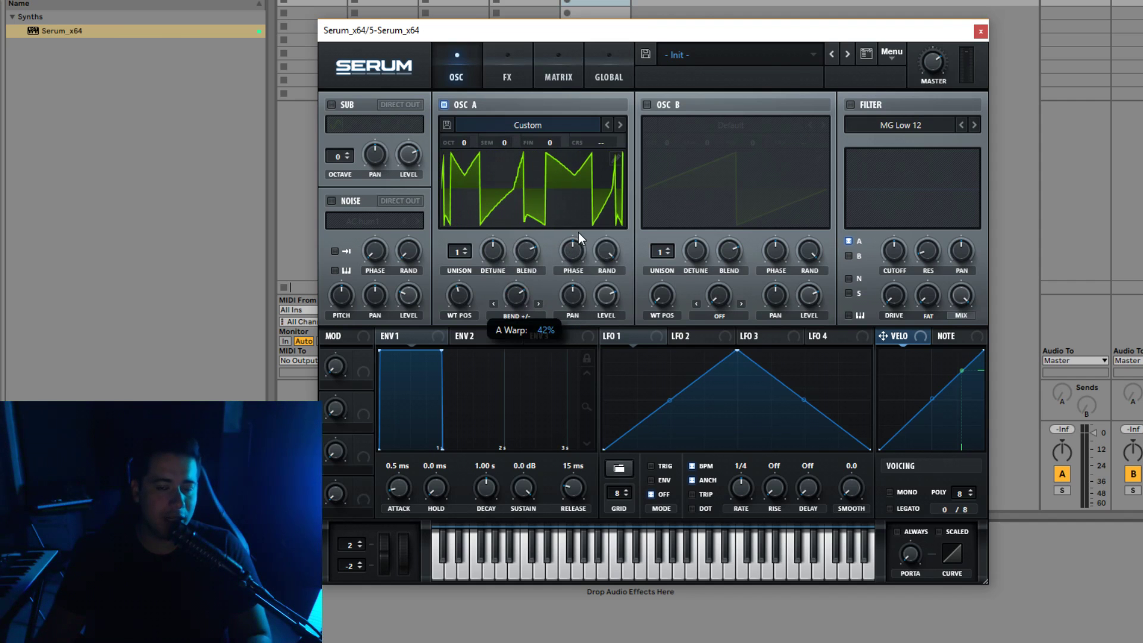
Step: Render oscillator A's Bend +/- warp into its wavetable and lower the wavetable position
click(890, 55)
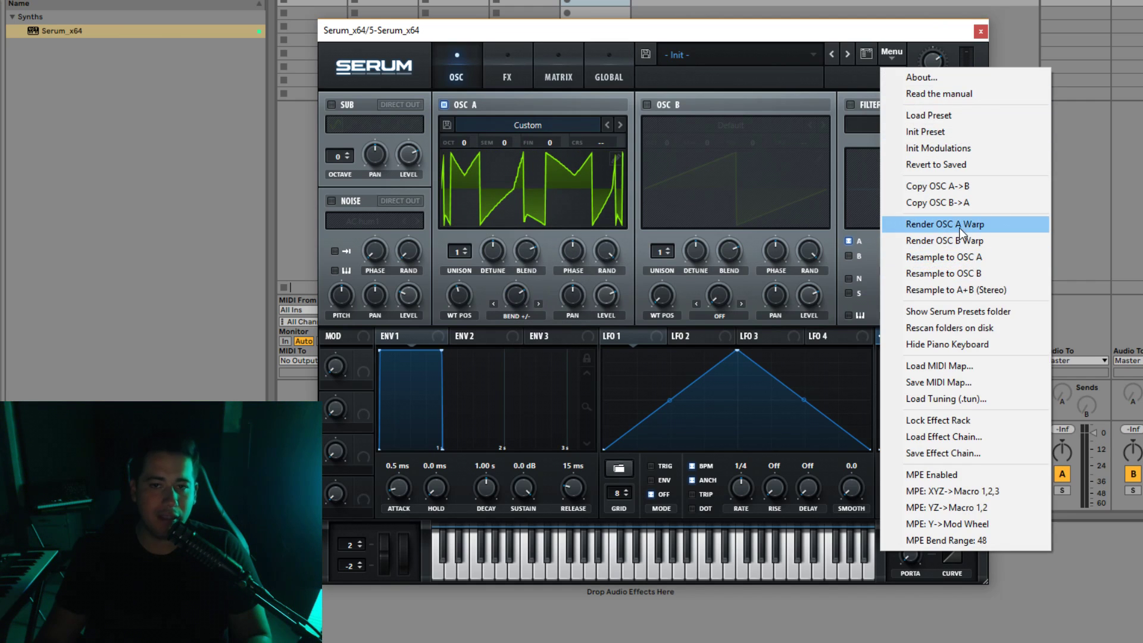
click(960, 227)
drag(459, 284, 470, 351)
Step: Set oscillator A's warp mode to Asym + at 22% and modulate its warp amount and wavetable position with LFO 1
click(517, 317)
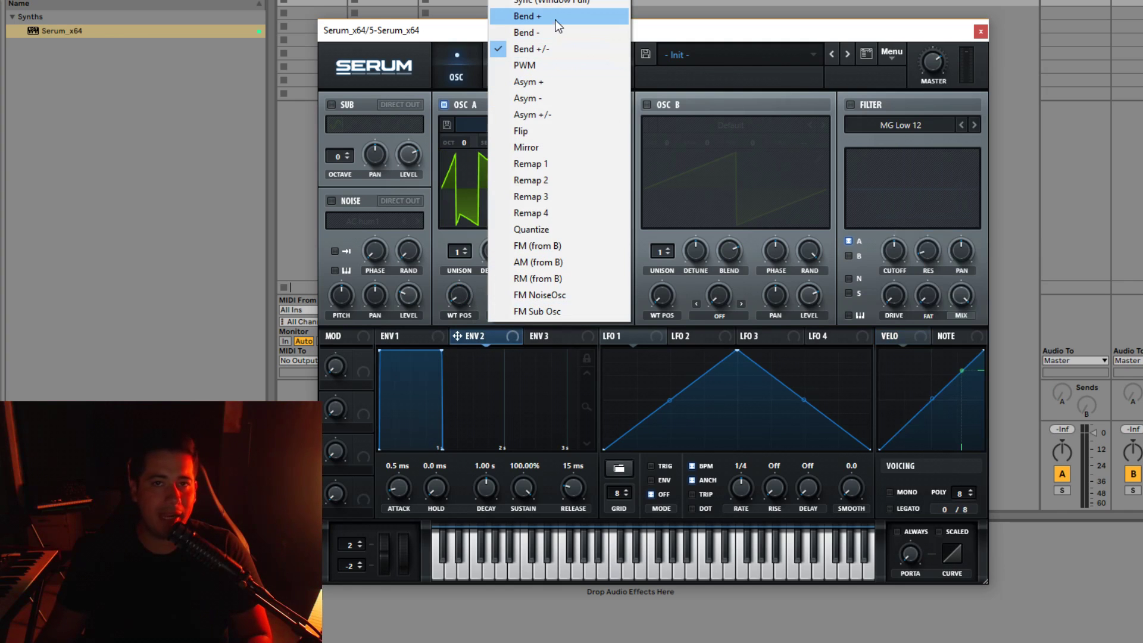
click(528, 81)
drag(516, 294, 459, 316)
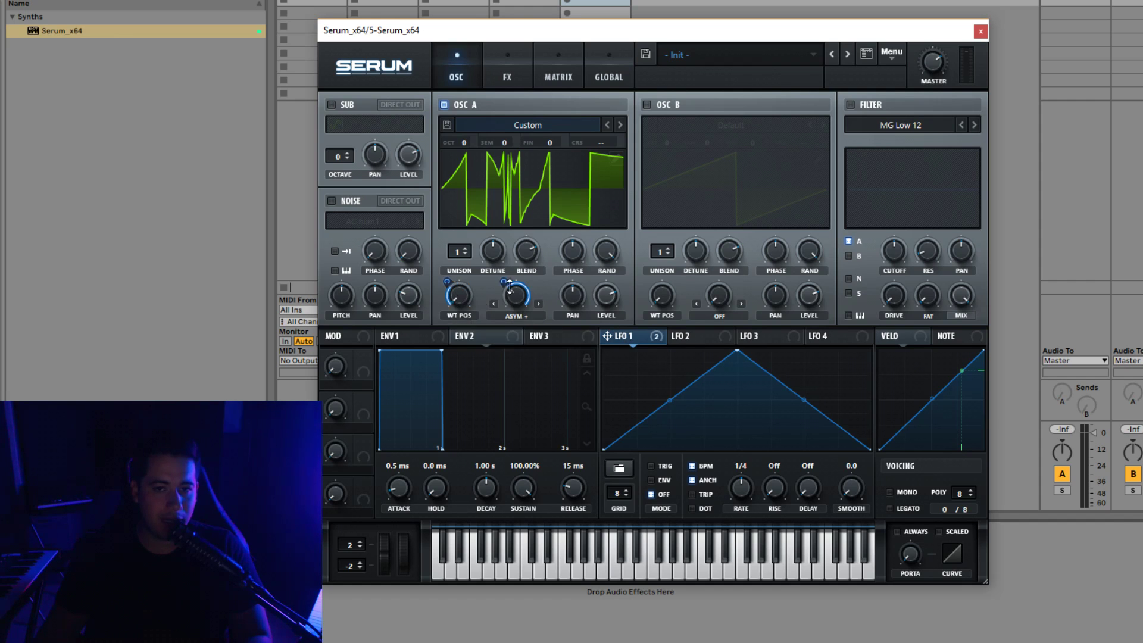
drag(510, 287, 506, 303)
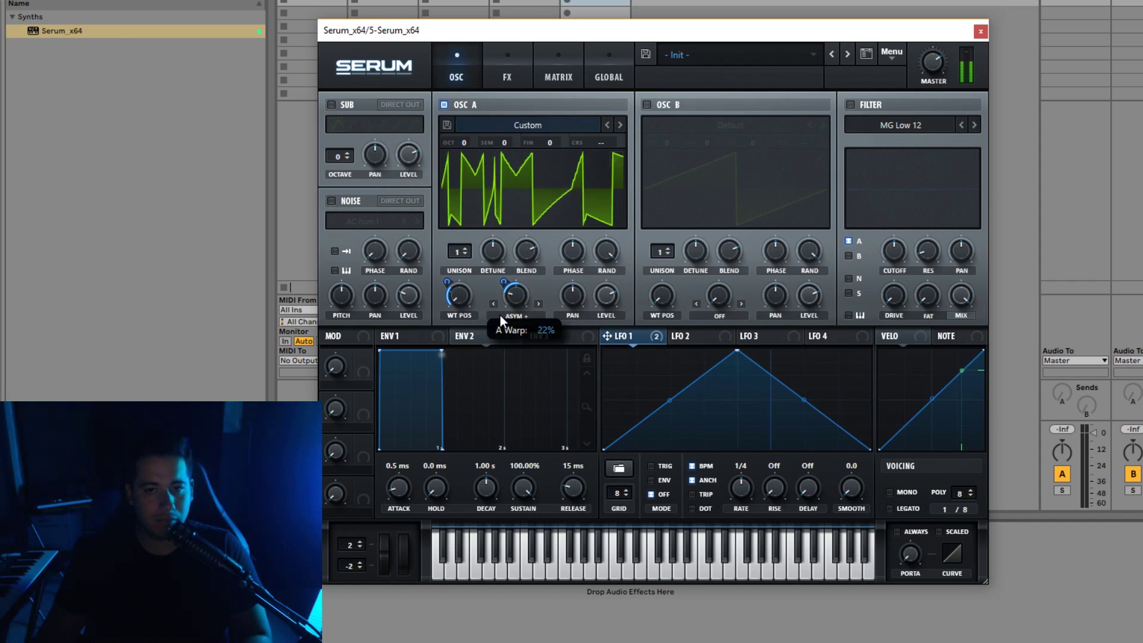
Step: Slow LFO 1's rate to one bar and enable the MG Low 12 filter with LFO 1 modulating its cutoff
drag(734, 476, 733, 484)
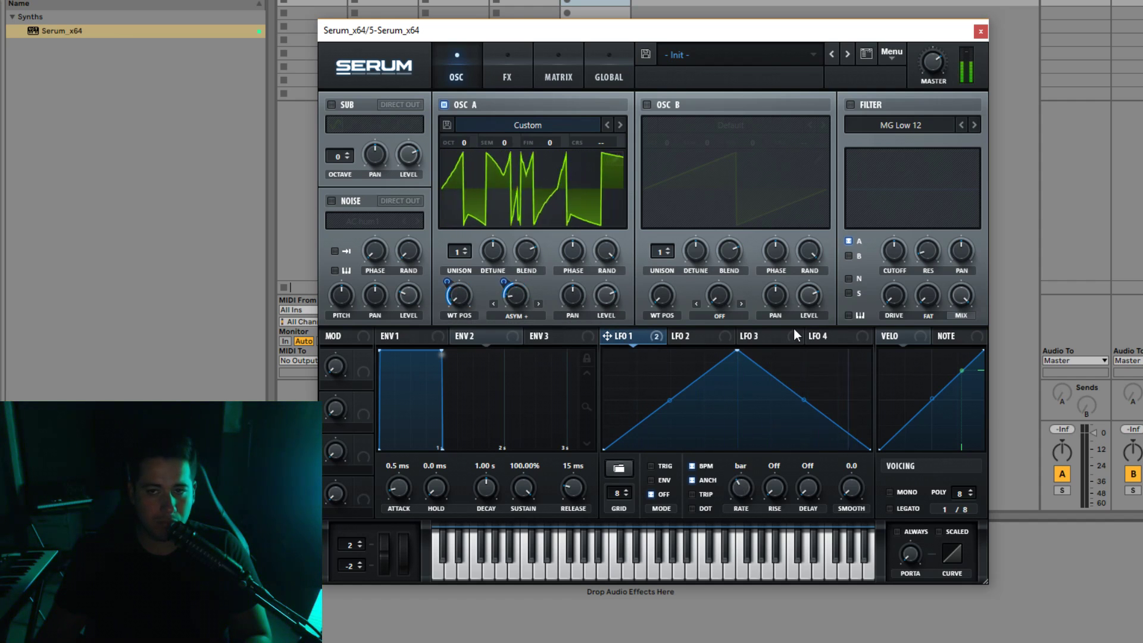
click(850, 105)
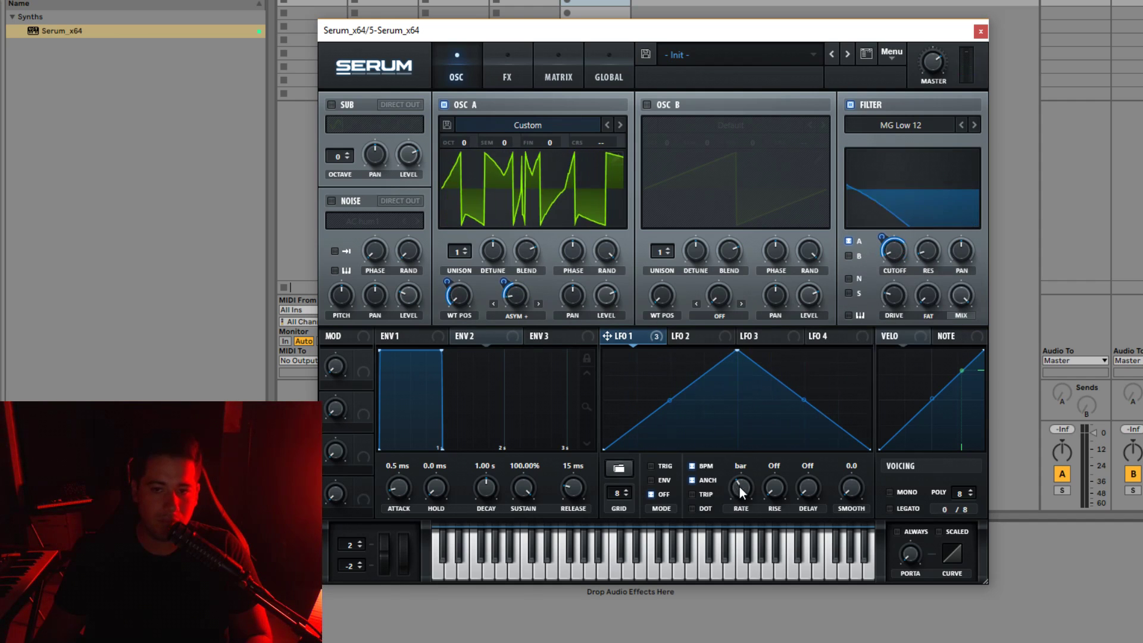
drag(739, 487, 752, 477)
click(673, 468)
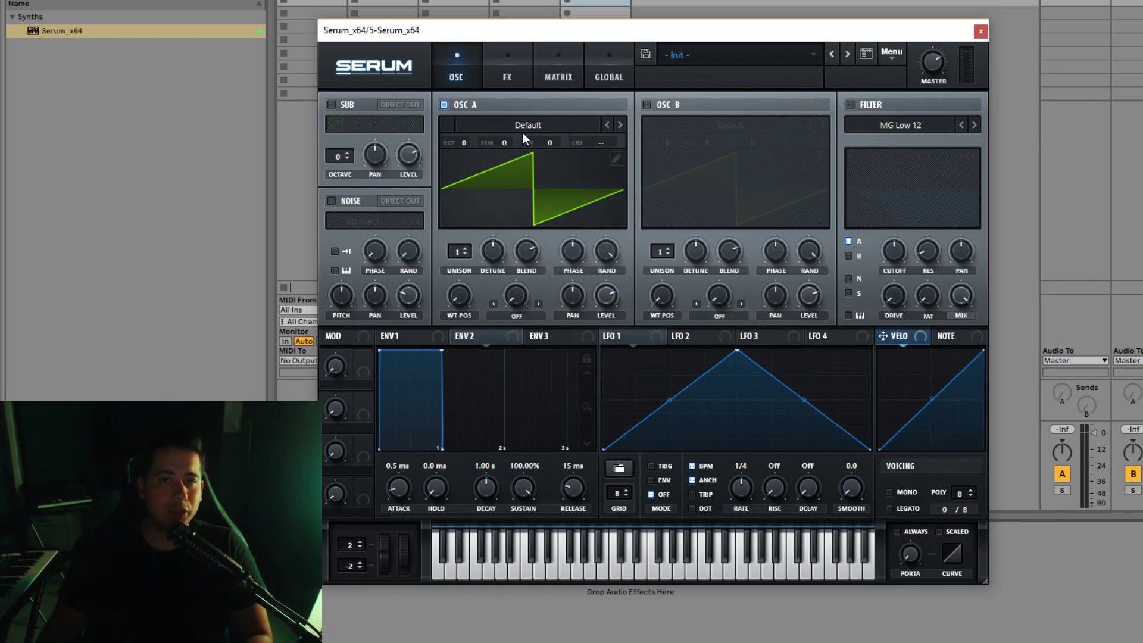
Step: Warp oscillator A's default saw with Remap 1, using a zigzag remap curve at the full warp amount
click(513, 129)
click(470, 301)
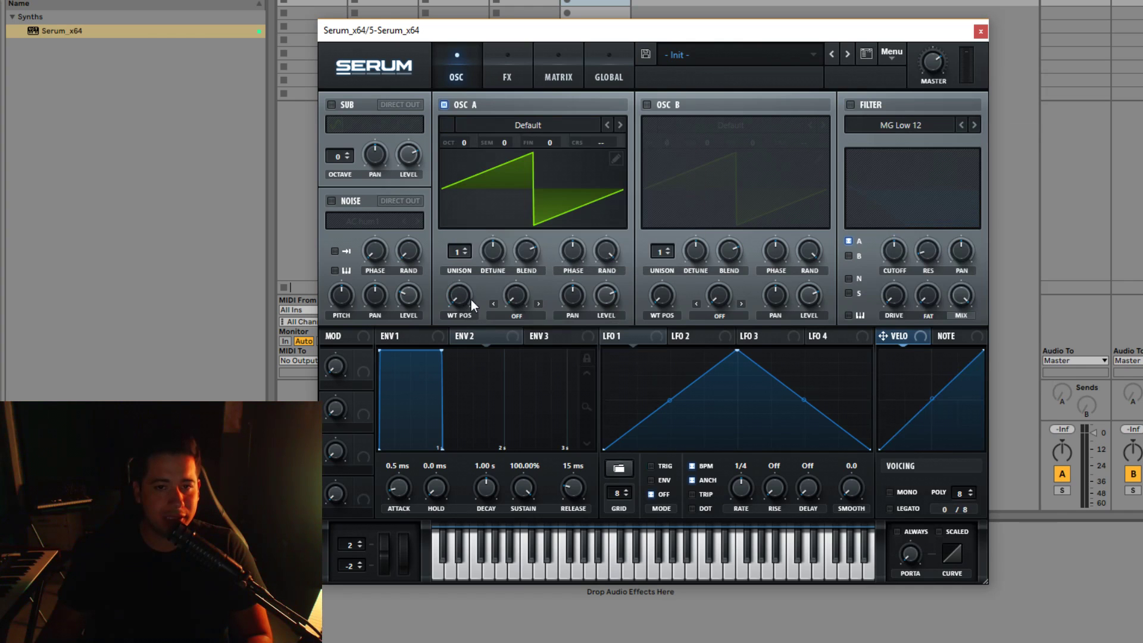
click(516, 310)
click(564, 167)
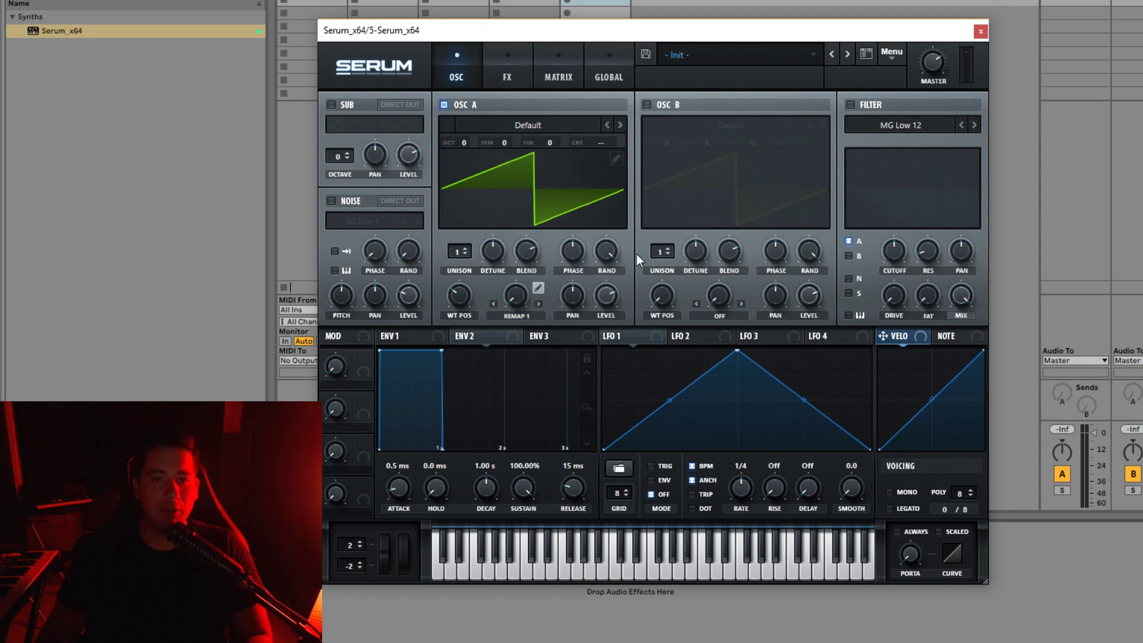
click(538, 288)
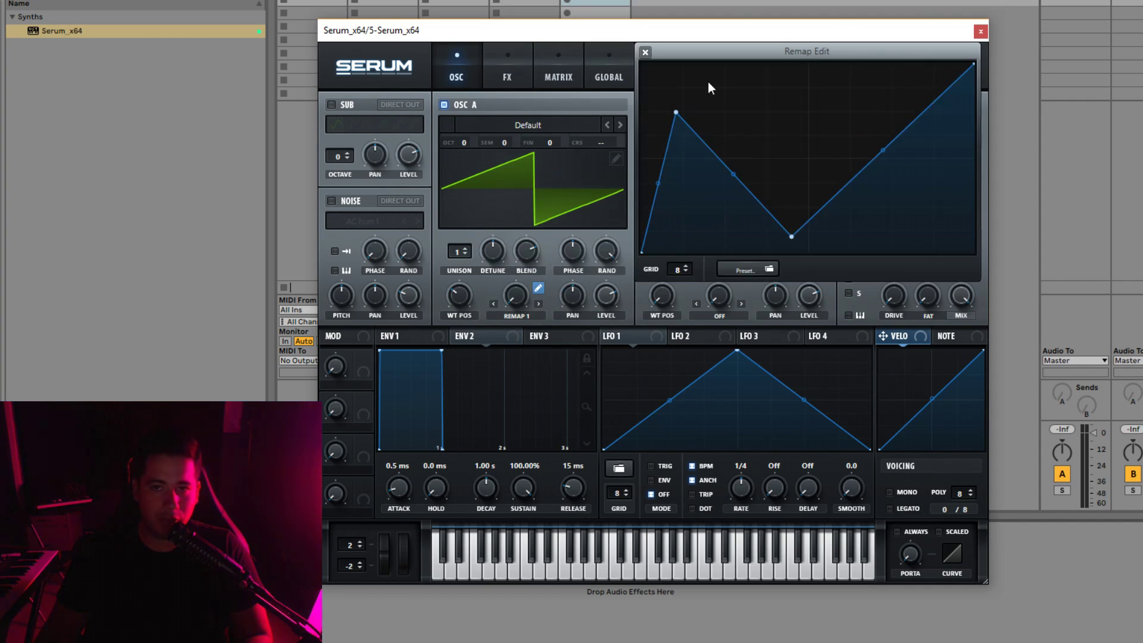
drag(516, 296, 619, 101)
click(645, 53)
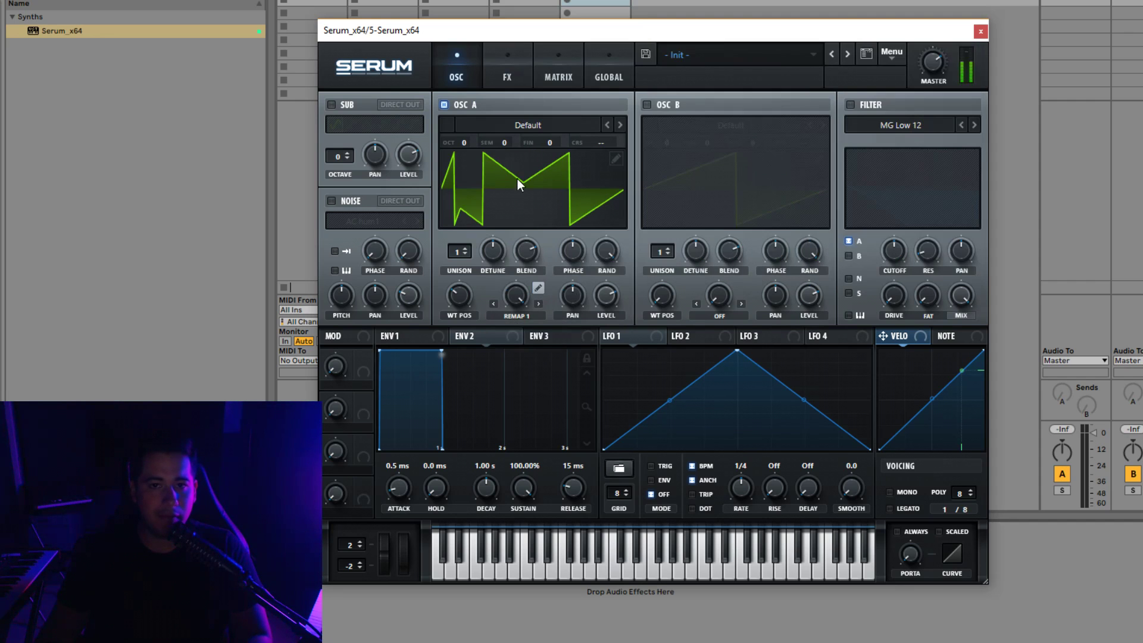
Step: Render oscillator A's Remap 1 warp into its wavetable and set the wavetable position to 256
click(892, 53)
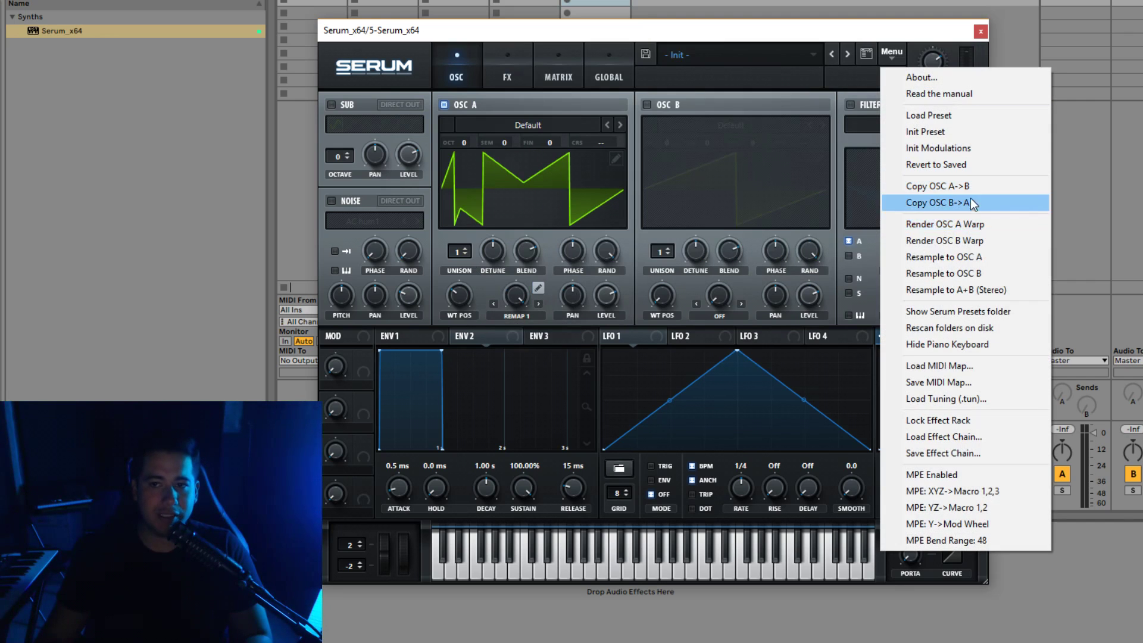
click(971, 225)
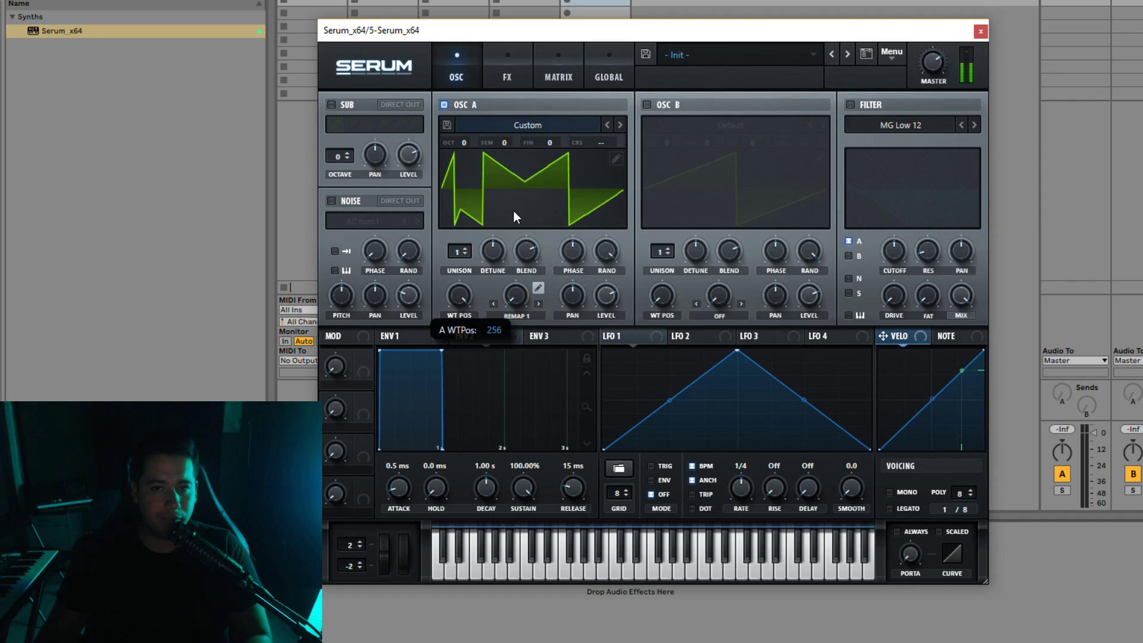
Step: Copy frame 256 of oscillator A's wavetable, enable oscillator B and paste it as frame 2 of its wavetable
click(613, 159)
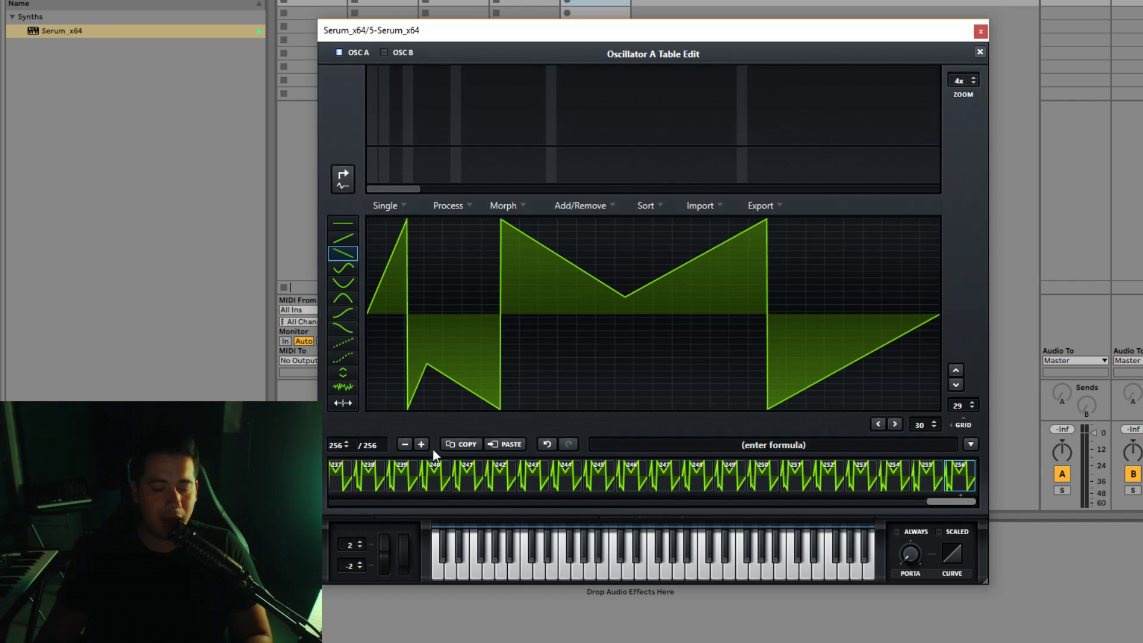
click(980, 52)
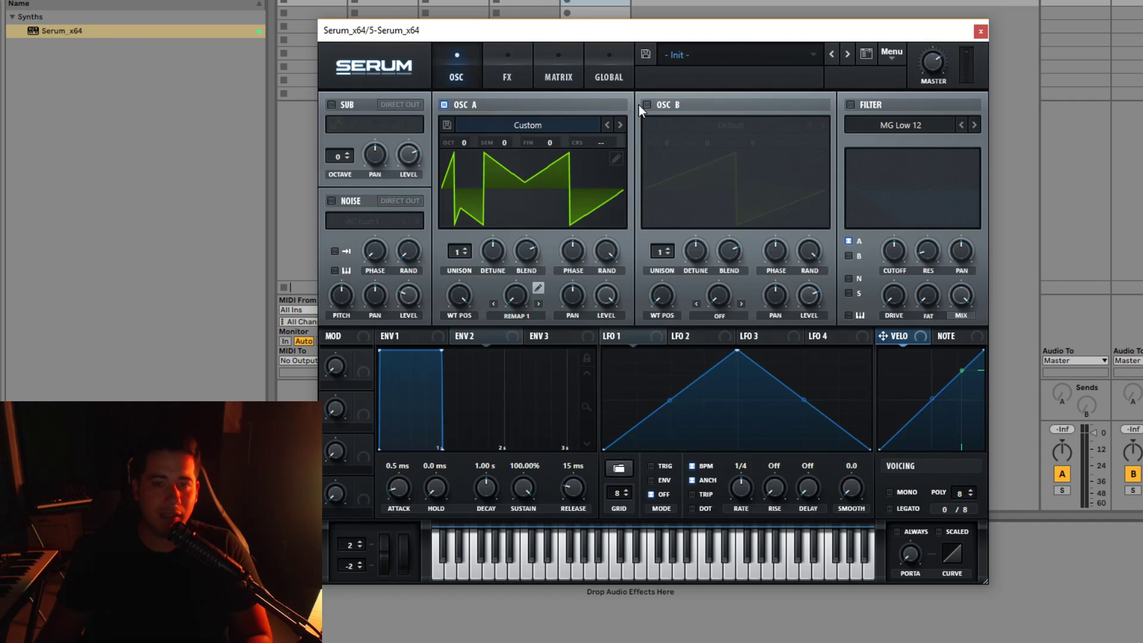
click(493, 125)
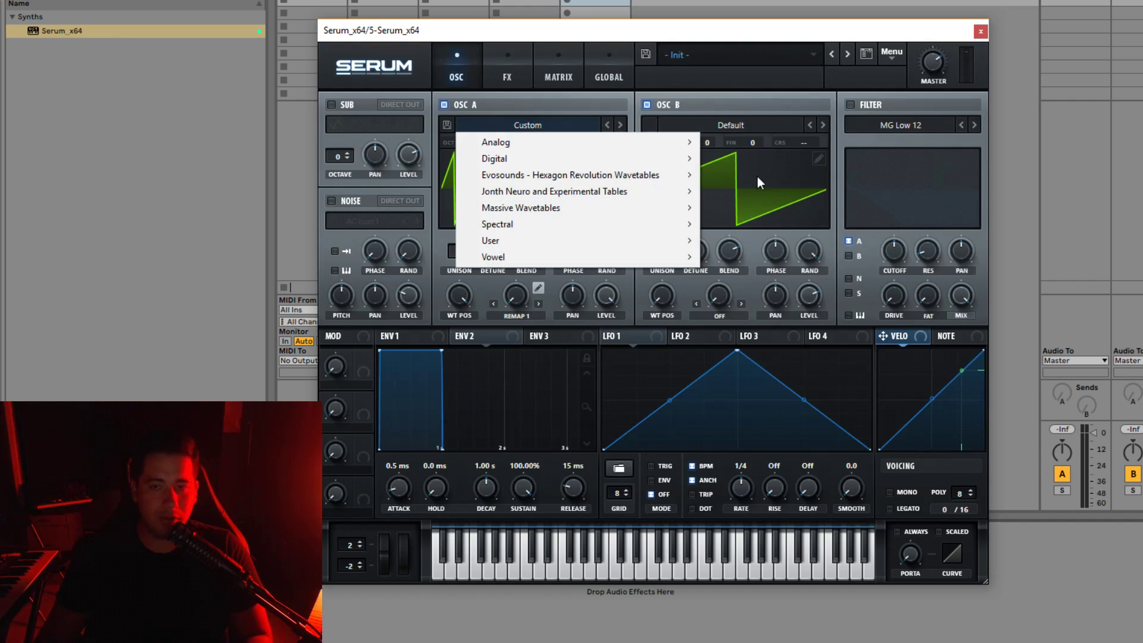
click(816, 158)
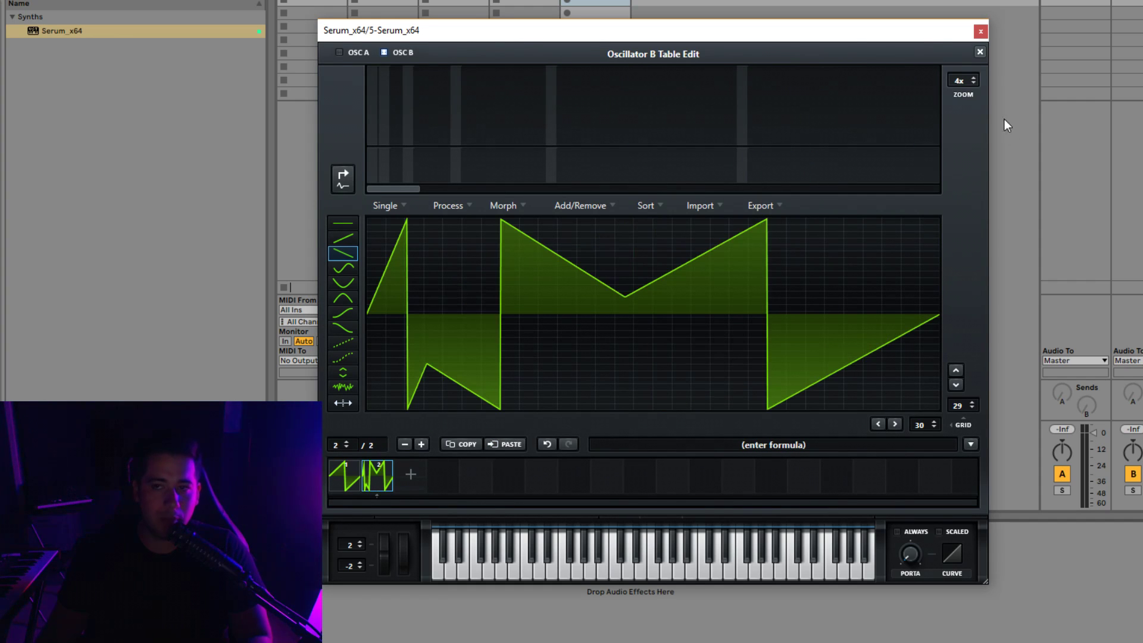
click(980, 53)
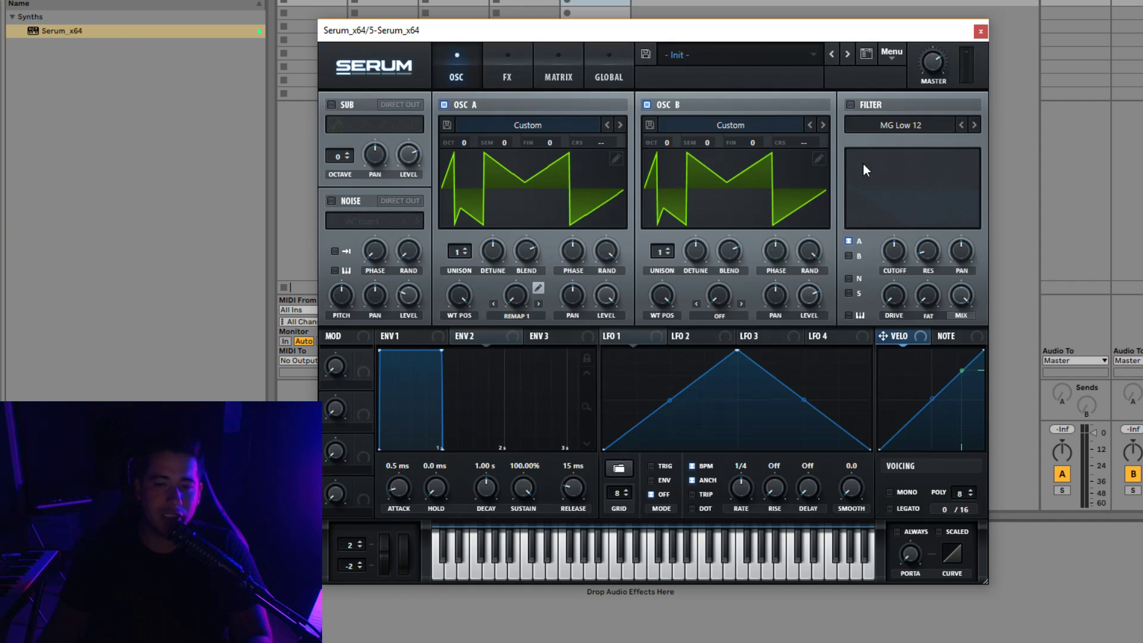
Step: Set oscillator A's warp mode to Sync and raise its warp amount until the waveform repeats about twice
click(517, 315)
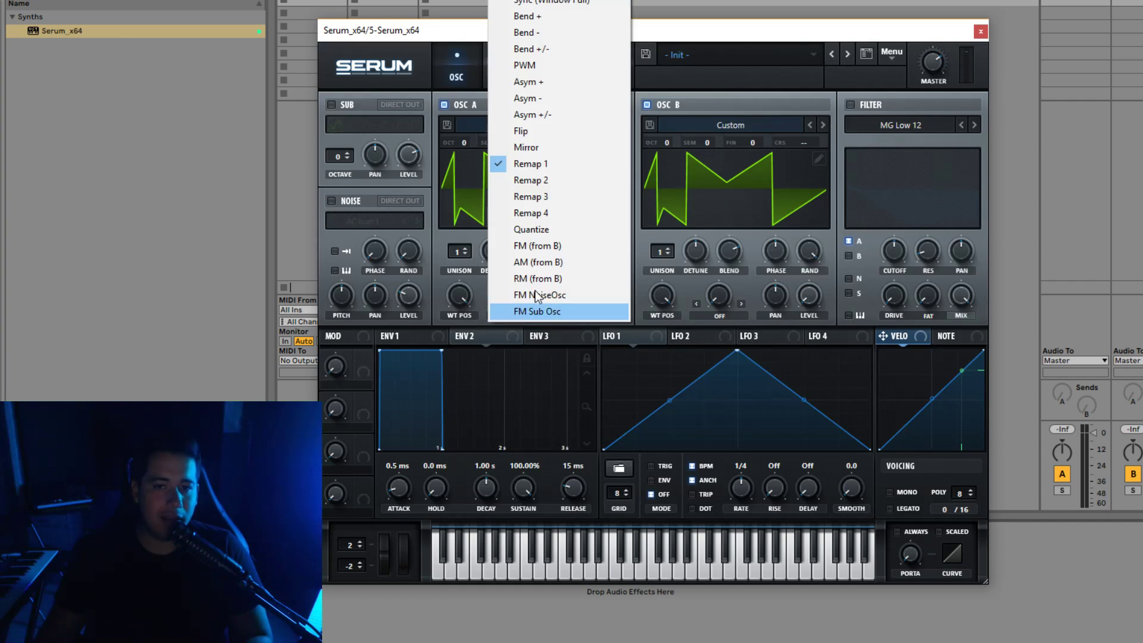
click(562, 6)
drag(517, 295, 519, 240)
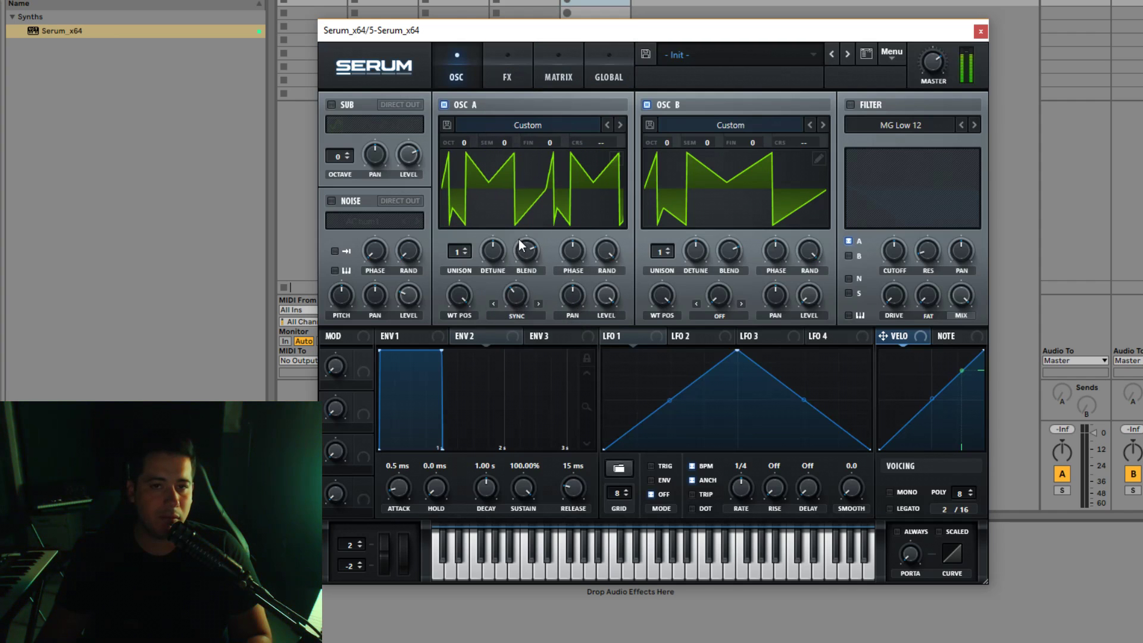
drag(458, 294, 500, 300)
Step: Render oscillator A's Sync warp into its wavetable and set the wavetable position to 99
click(891, 53)
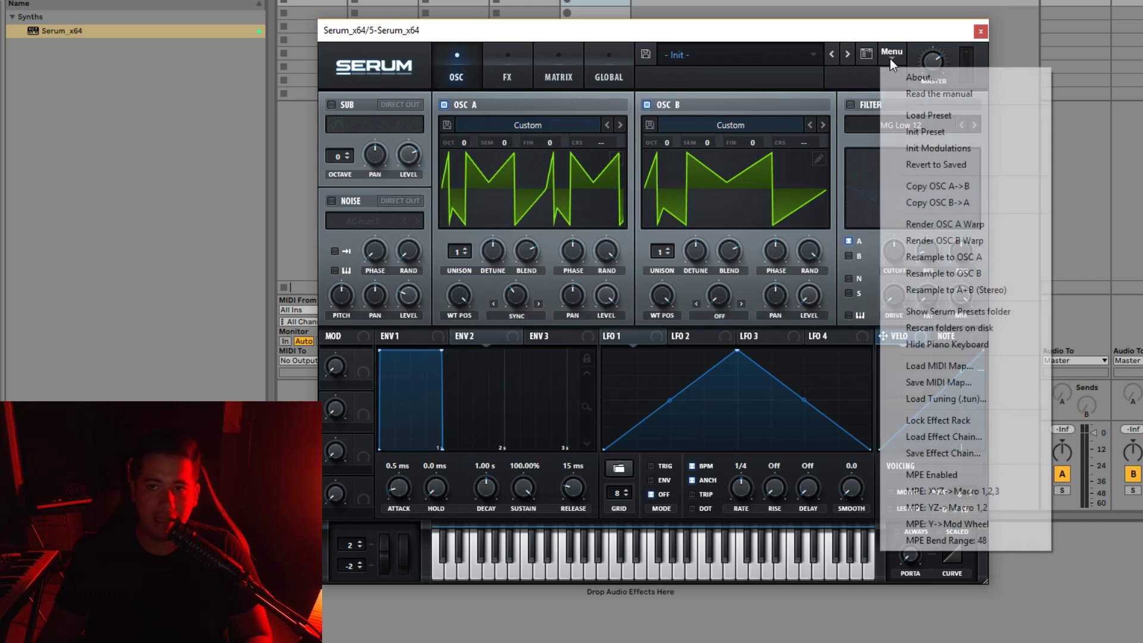
click(974, 222)
mouse_move(476, 293)
mouse_down()
mouse_move(411, 352)
mouse_move(498, 317)
mouse_move(446, 320)
mouse_move(452, 296)
mouse_up()
Step: Copy frame 99 of oscillator A's wavetable into oscillator B's table as frame 3 and check the first two frames
click(617, 158)
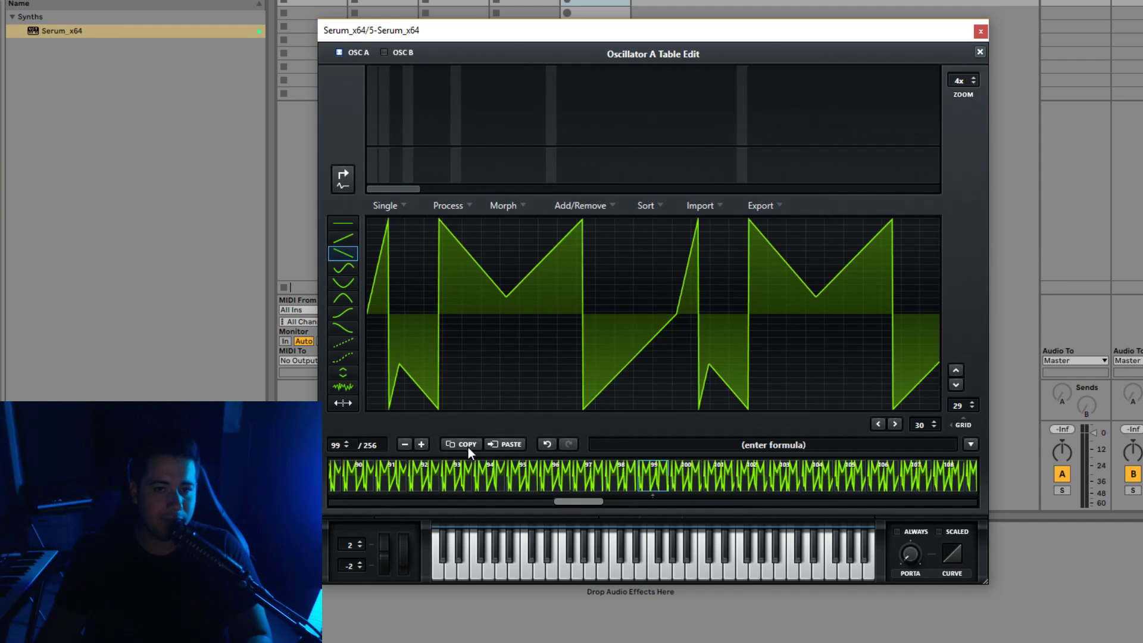
click(408, 52)
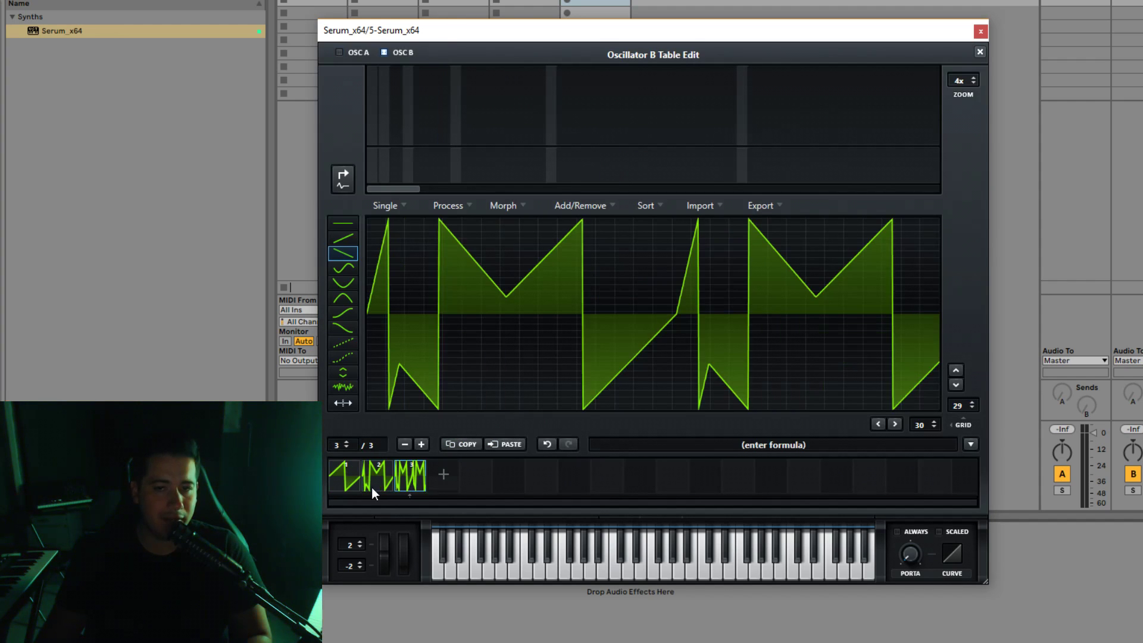
click(370, 483)
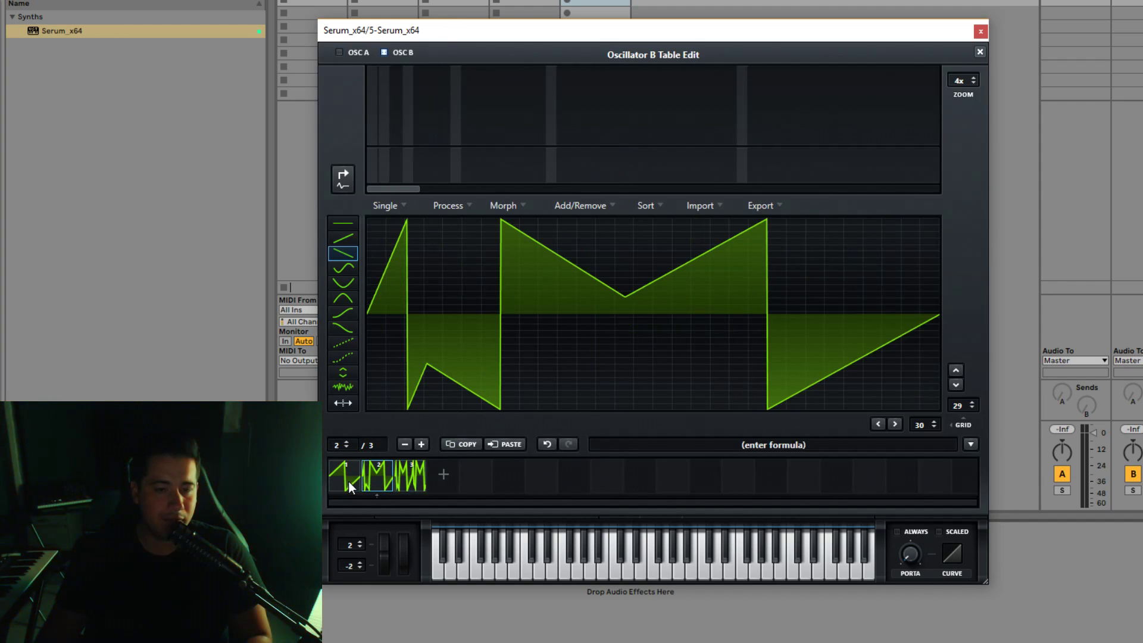
click(349, 481)
click(980, 52)
Step: Turn off oscillator A and blend oscillator B's three frames with Morph - Crossfade
click(462, 111)
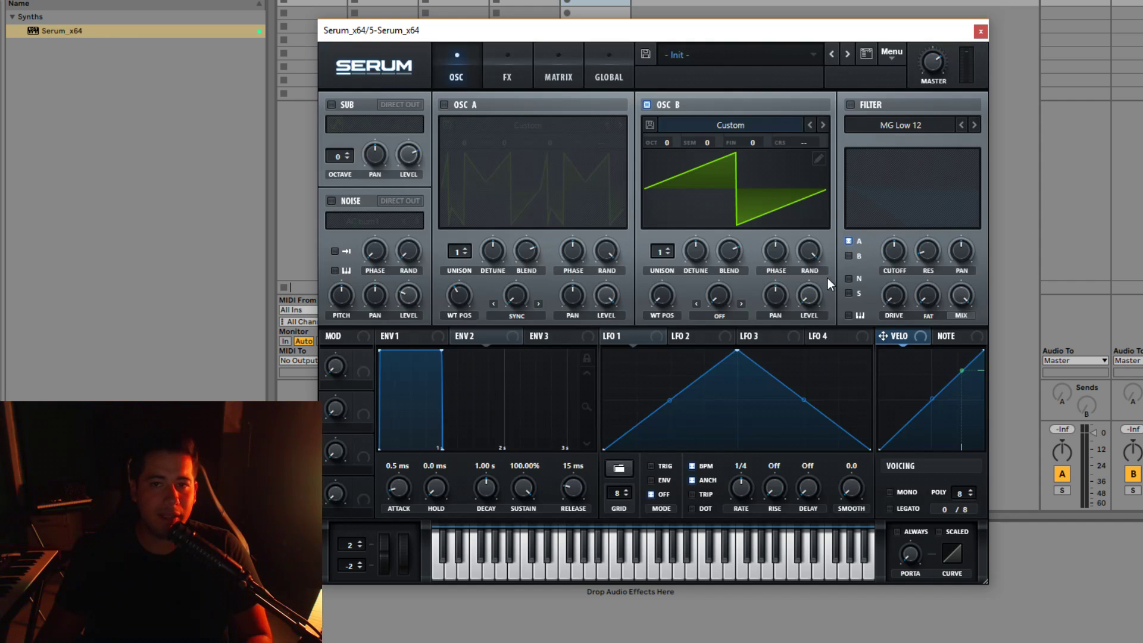
drag(663, 295, 633, 355)
click(820, 159)
click(511, 206)
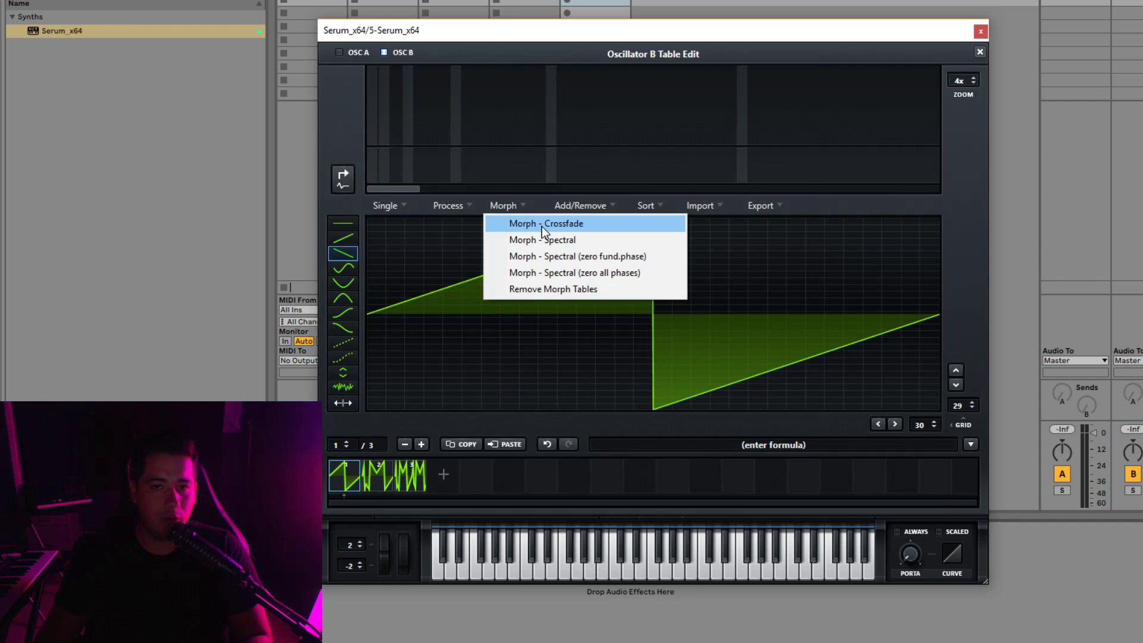
click(542, 224)
click(980, 52)
Step: Raise oscillator B's wavetable position and apply a Bend +/- warp to it
mouse_move(661, 294)
mouse_down()
mouse_move(676, 252)
mouse_move(642, 294)
mouse_move(708, 195)
mouse_move(641, 351)
mouse_move(721, 317)
mouse_move(765, 198)
mouse_move(748, 227)
mouse_move(674, 260)
mouse_move(702, 202)
mouse_move(669, 352)
mouse_move(667, 324)
mouse_move(696, 273)
mouse_move(675, 308)
mouse_up()
click(720, 318)
click(748, 49)
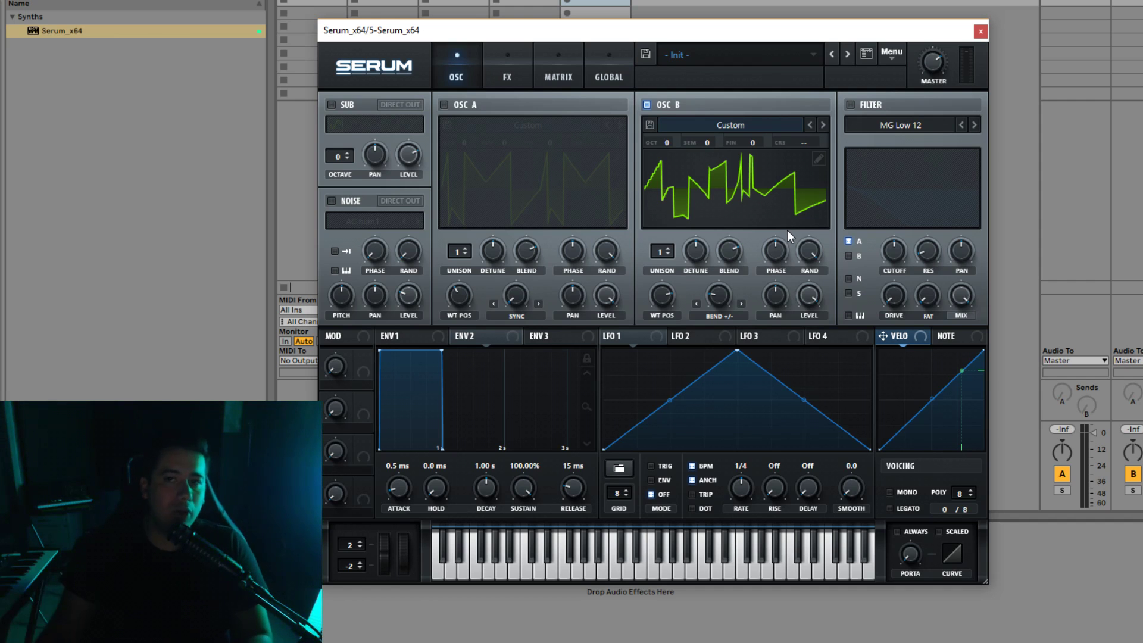
Step: Resample the bent oscillator B sound to oscillator A and turn oscillator A back on
click(902, 58)
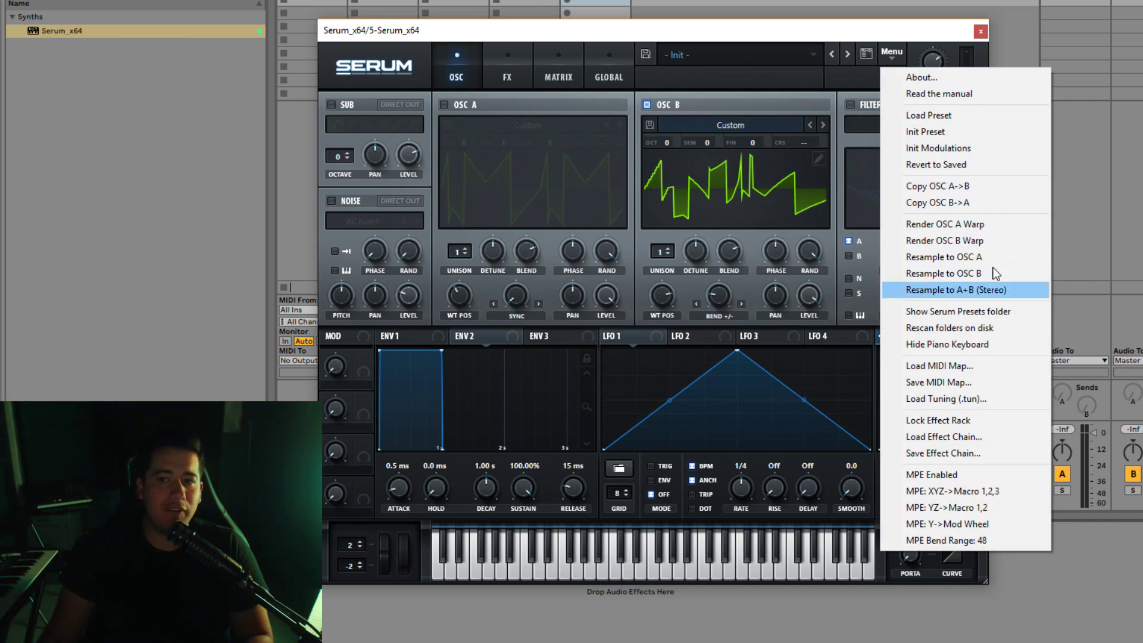
click(980, 273)
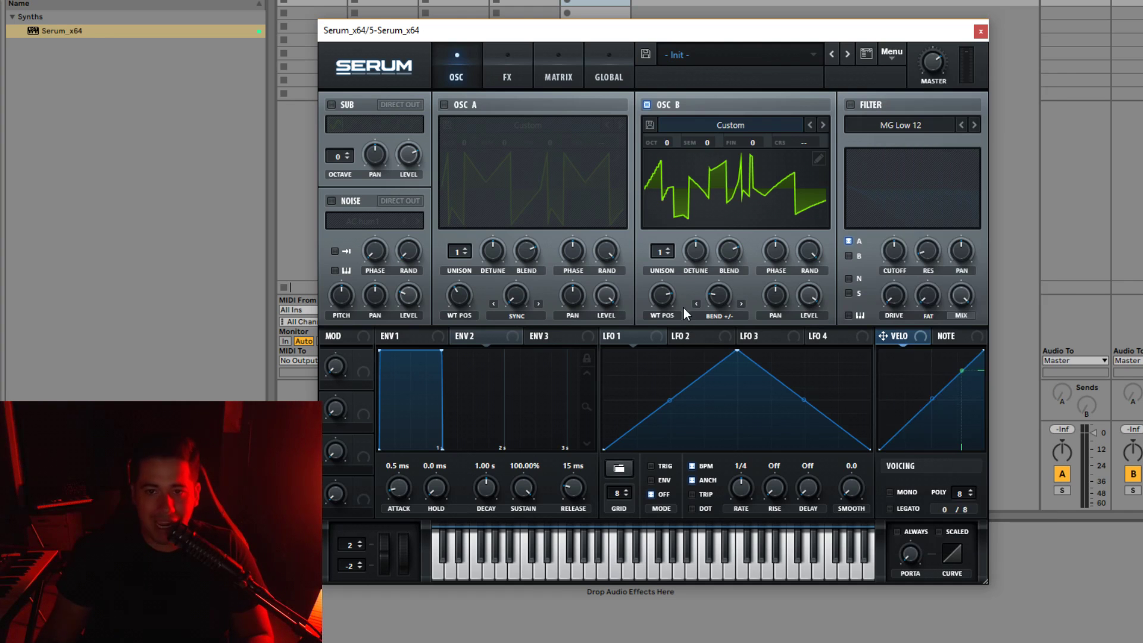
click(893, 55)
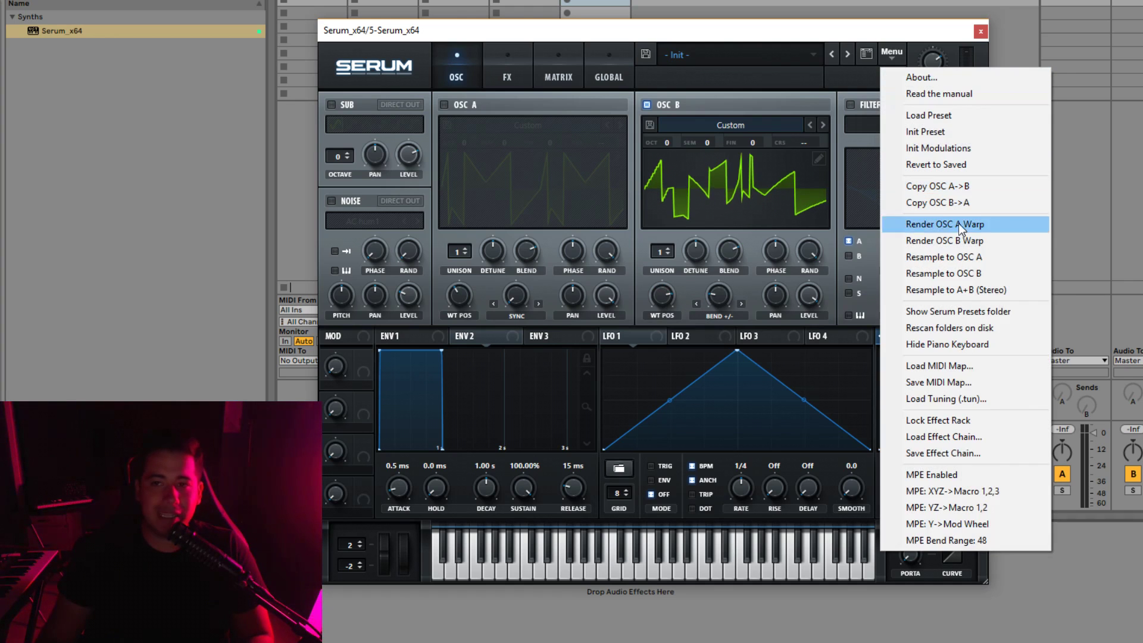
click(968, 253)
click(444, 104)
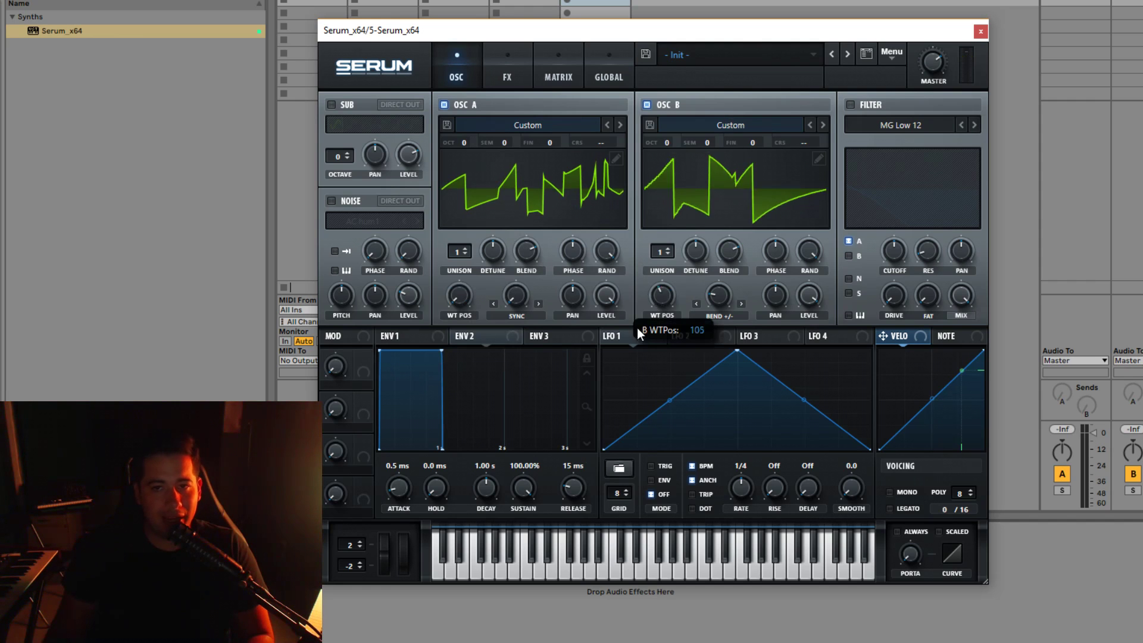
Step: Switch oscillator B's warp mode to Sync and sweep its warp amount up and back down to zero
click(892, 52)
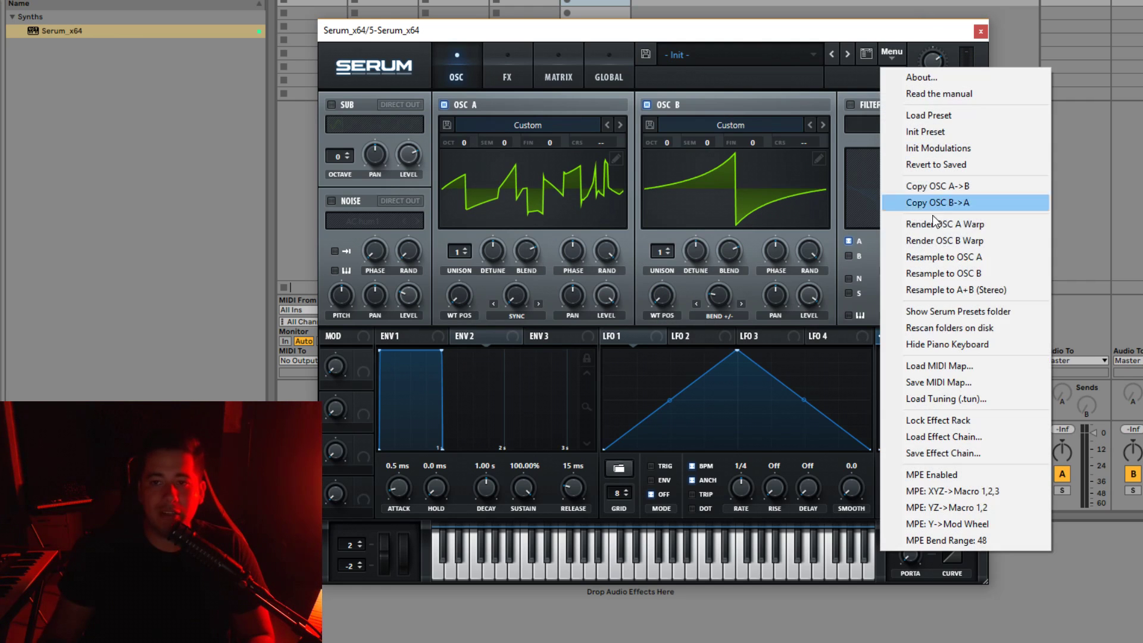
click(726, 315)
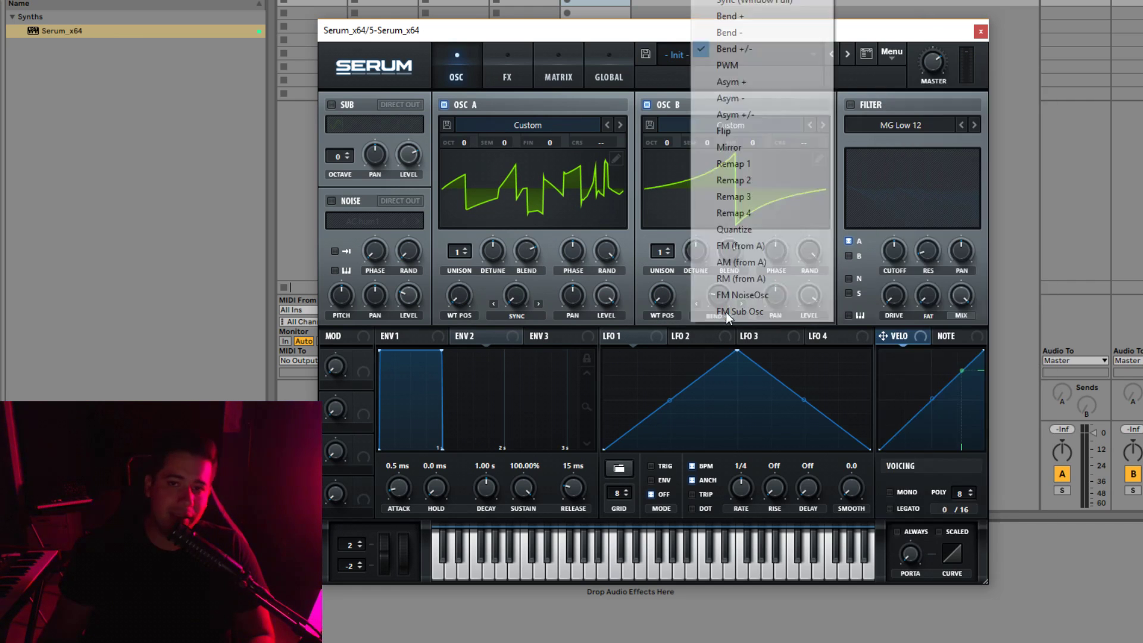
click(753, 2)
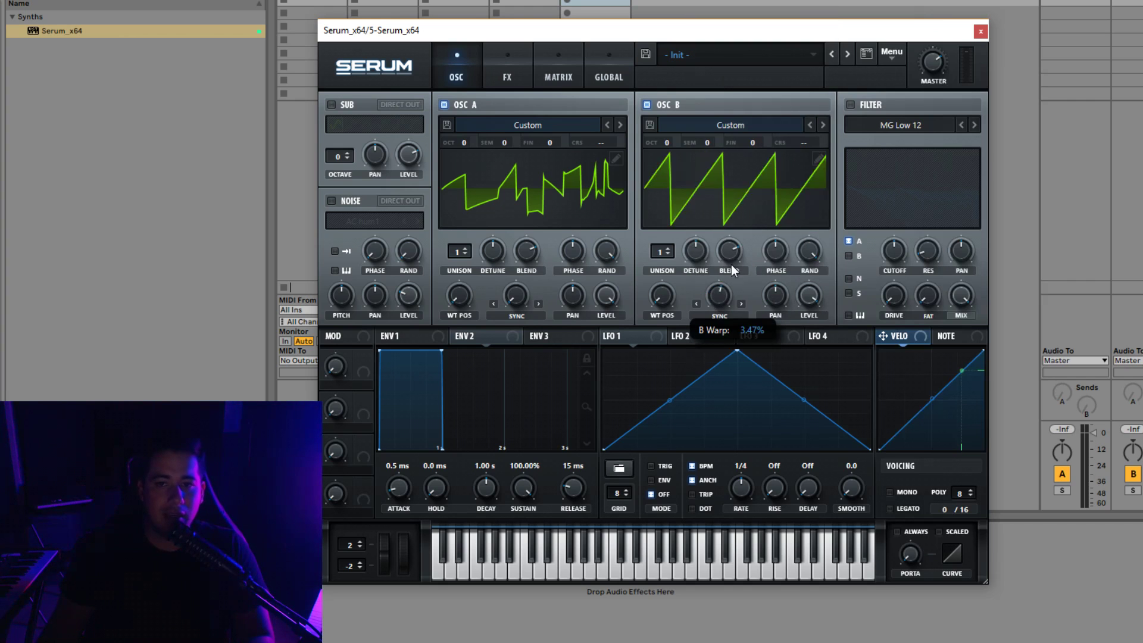
drag(717, 170, 632, 348)
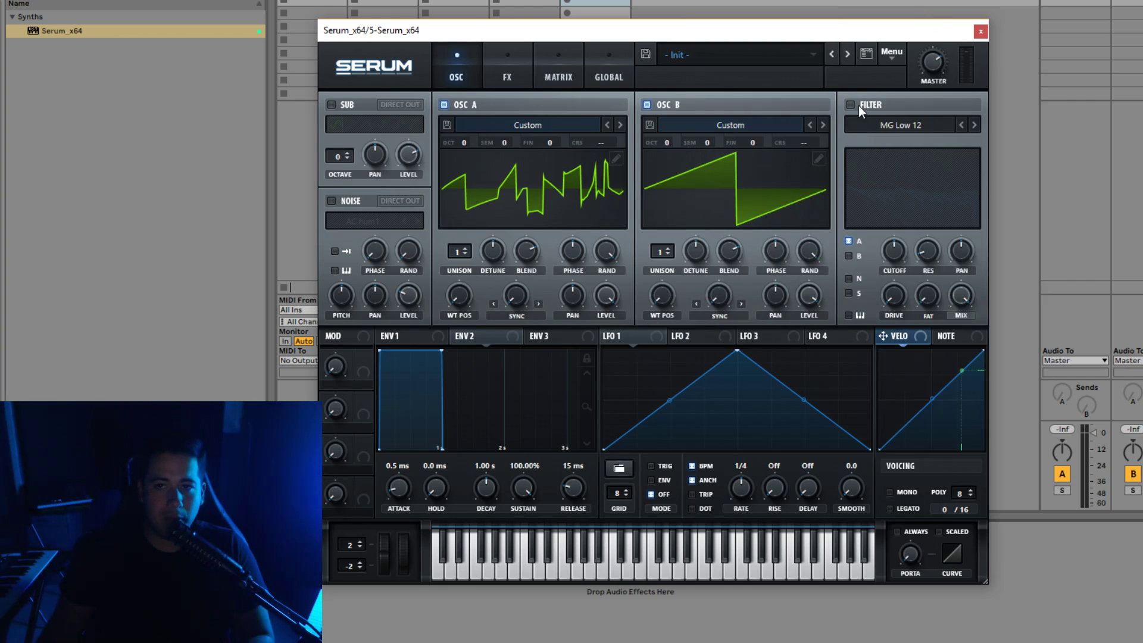
Step: Render the Sync warps of oscillators A and B into their wavetables and move through oscillator B's wavetable positions
click(892, 53)
click(967, 224)
drag(664, 297, 643, 340)
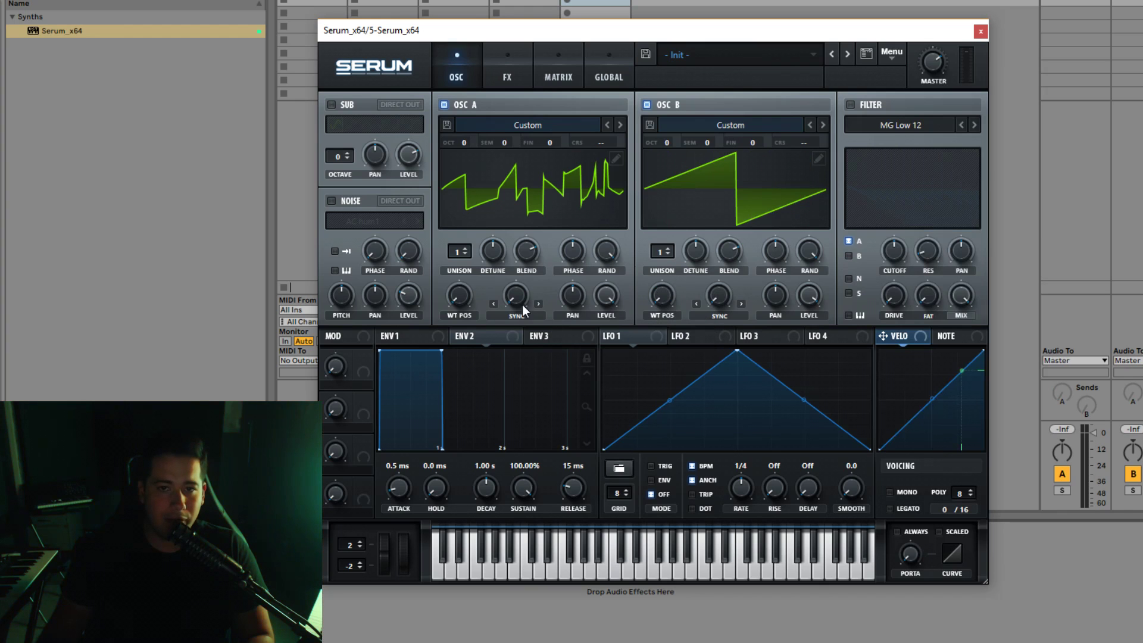
click(892, 53)
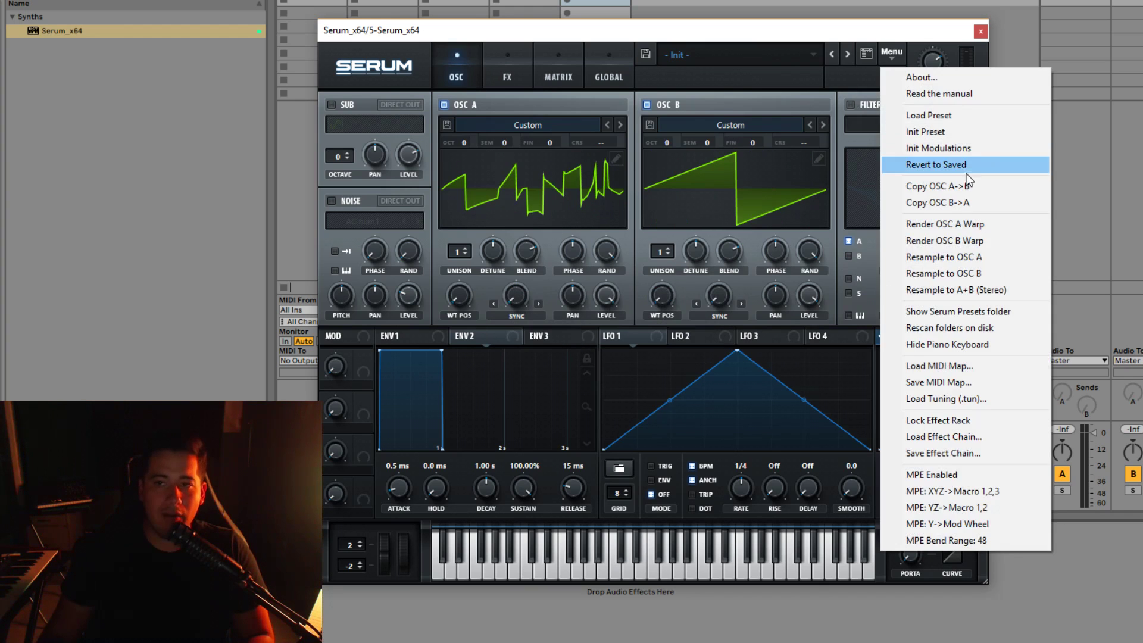
click(945, 240)
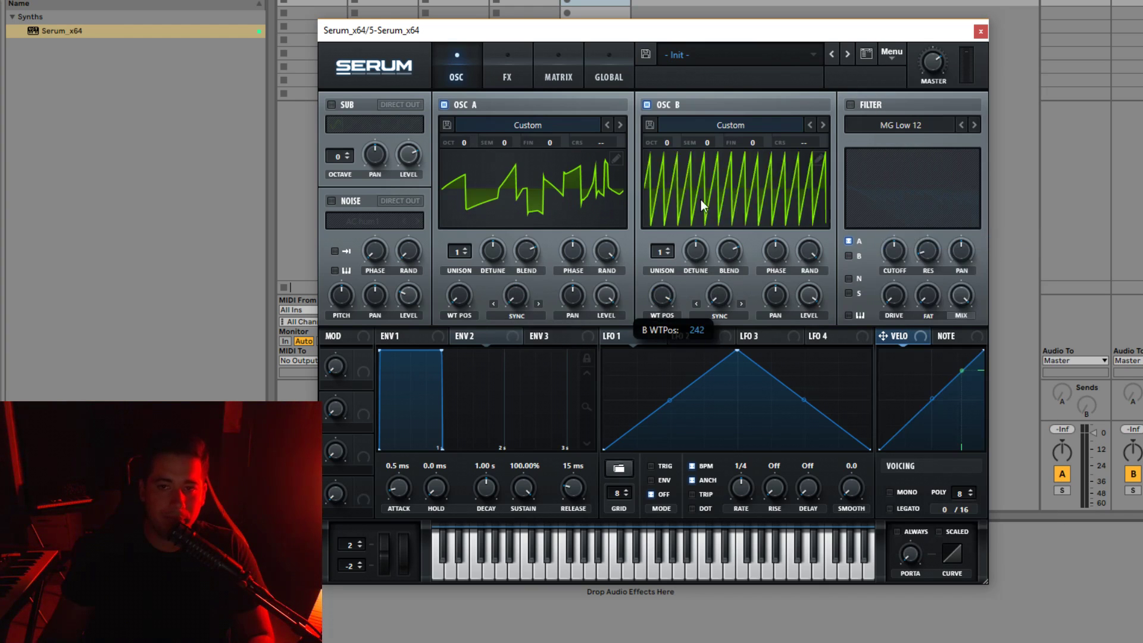
Step: Review the render and resample commands, examine oscillator A's frames in the wavetable editor, and return to the oscillator view
click(896, 54)
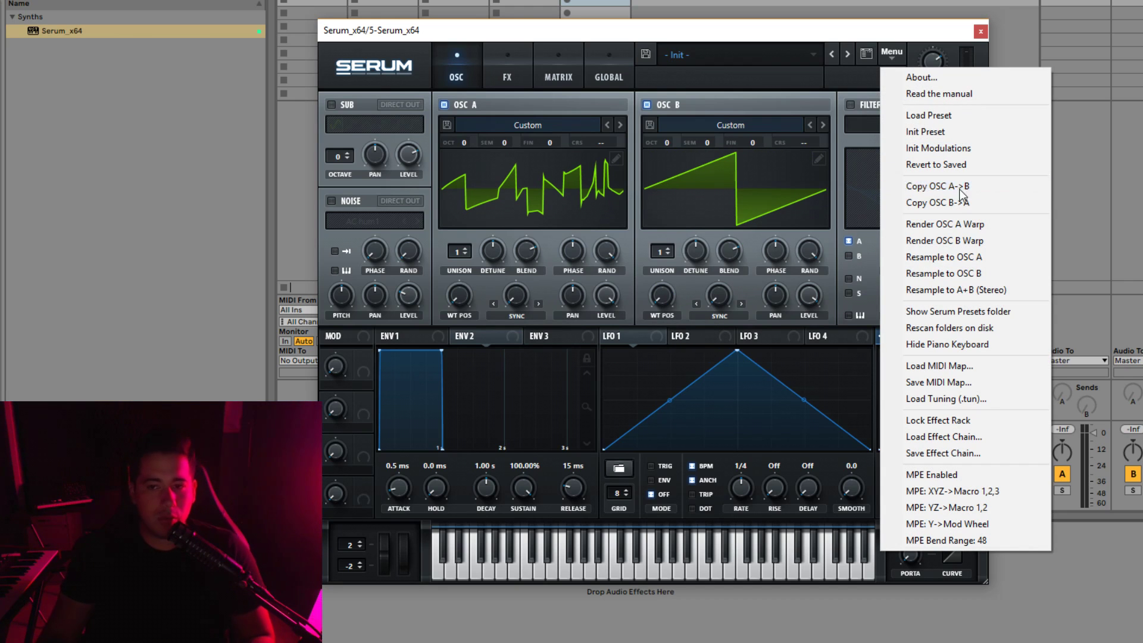
click(646, 41)
click(617, 158)
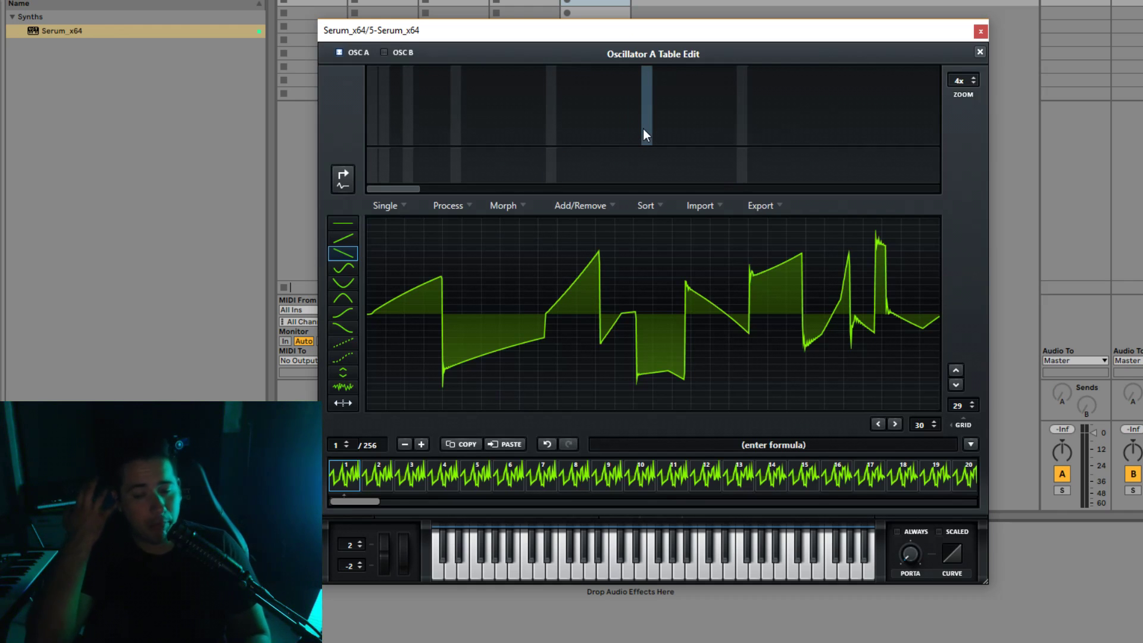
click(980, 53)
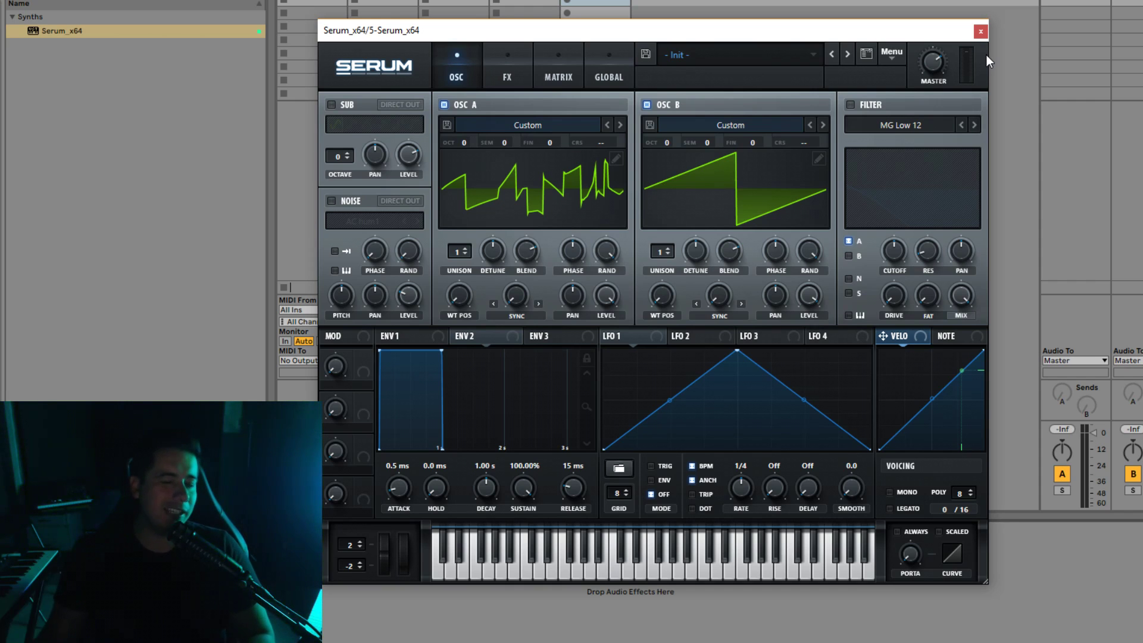
Step: Load the Spectral wavetable Monster 3 [SL] into oscillator B and raise its wavetable position
click(708, 126)
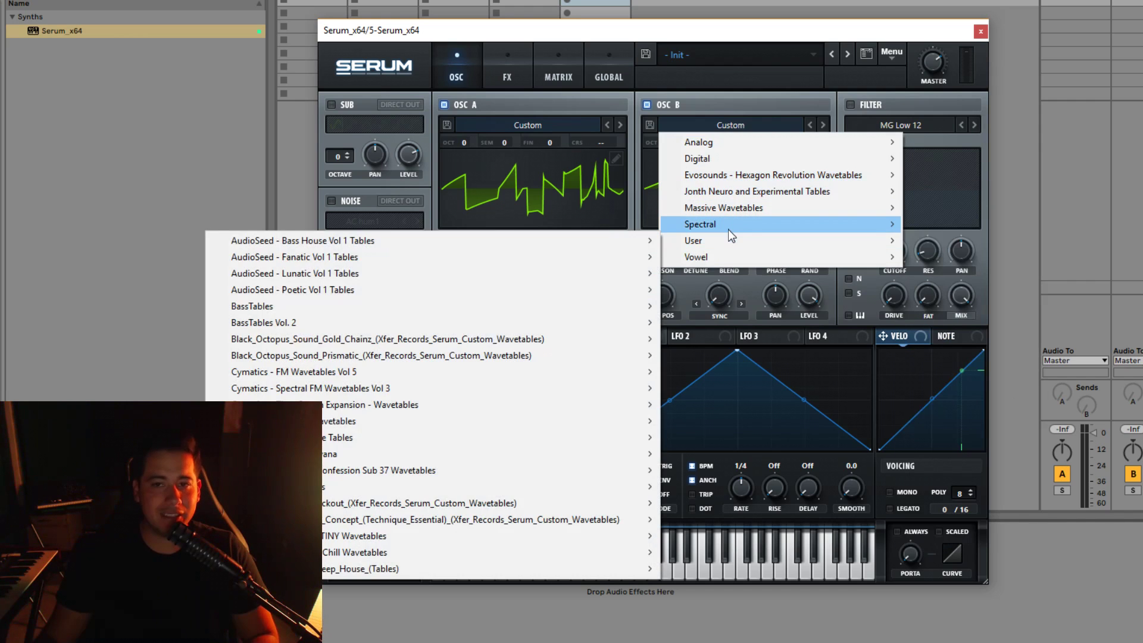
mouse_move(727, 226)
click(929, 352)
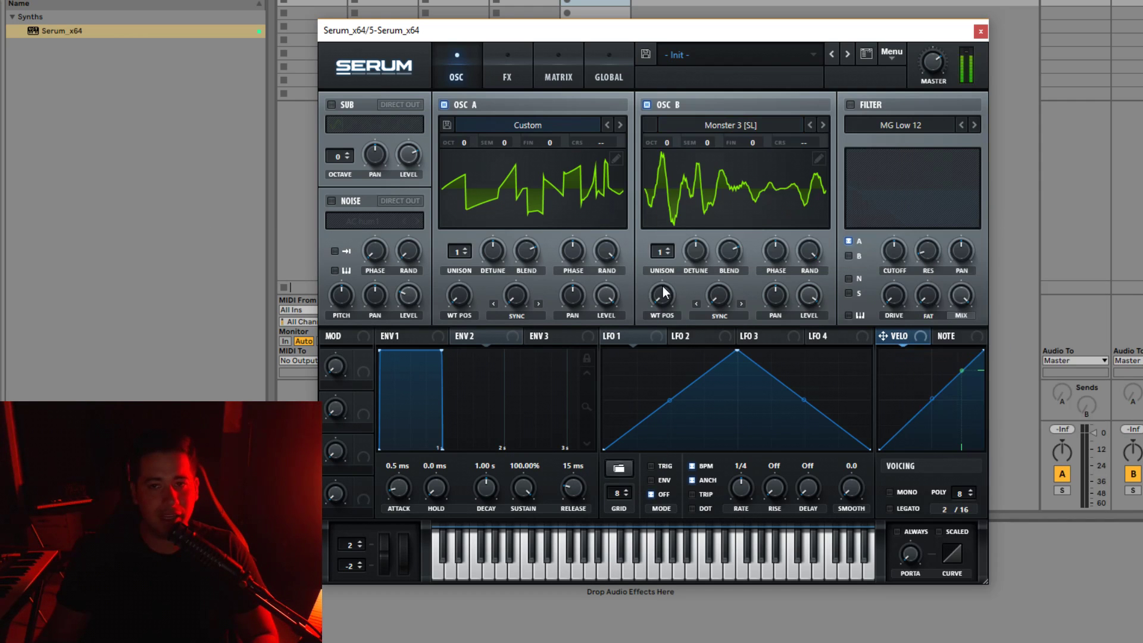
drag(665, 292, 680, 227)
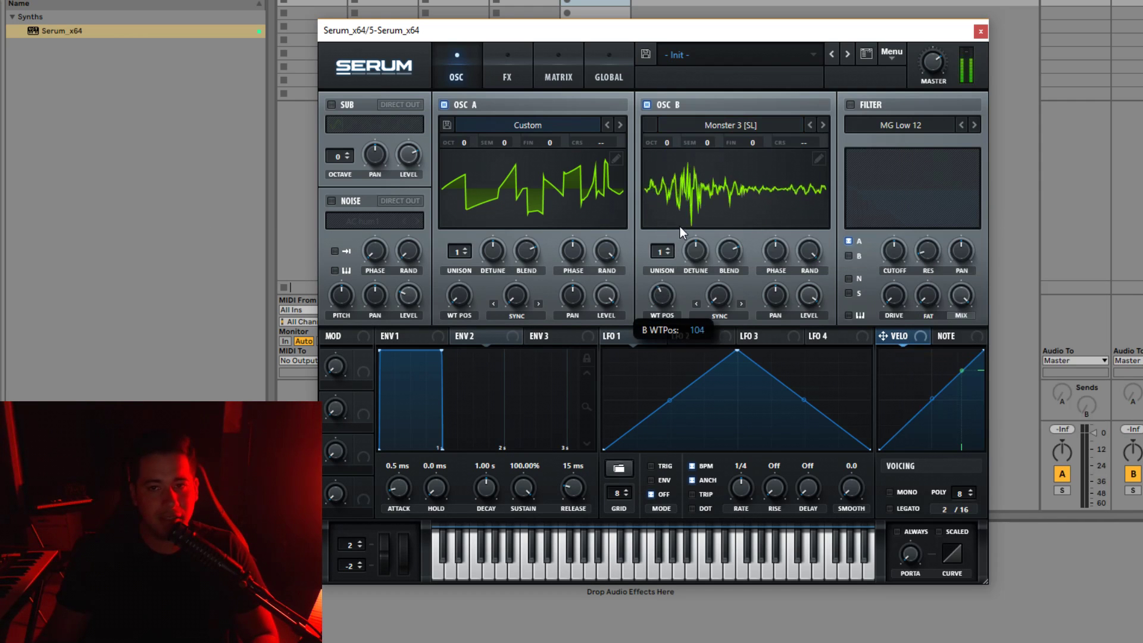
Step: Turn off oscillator A and leave only oscillator B switched on
click(647, 105)
click(443, 105)
click(647, 105)
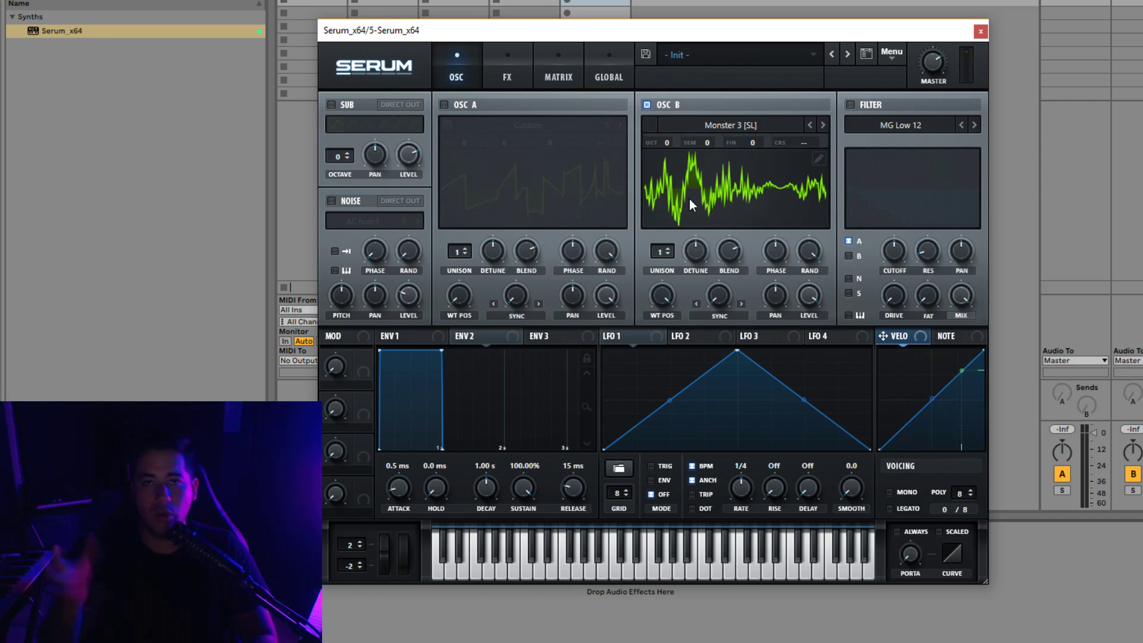